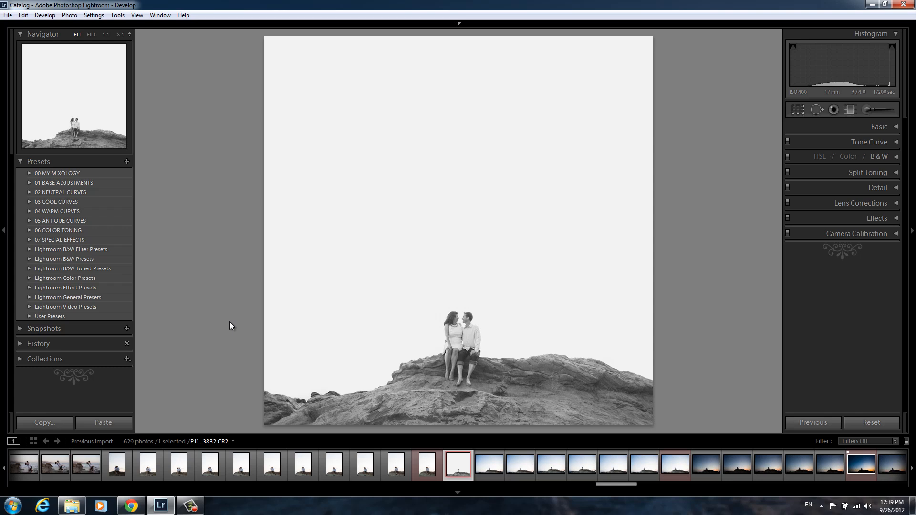
# - Search the installed programs for "camtasia", launch Camtasia Studio 8, and dismiss its welcome dialog
pyautogui.click(13, 505)
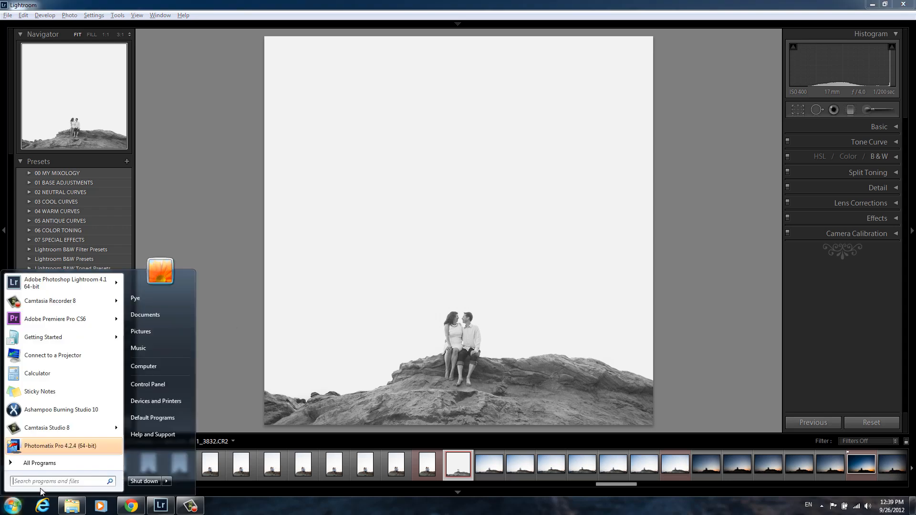
pyautogui.click(61, 462)
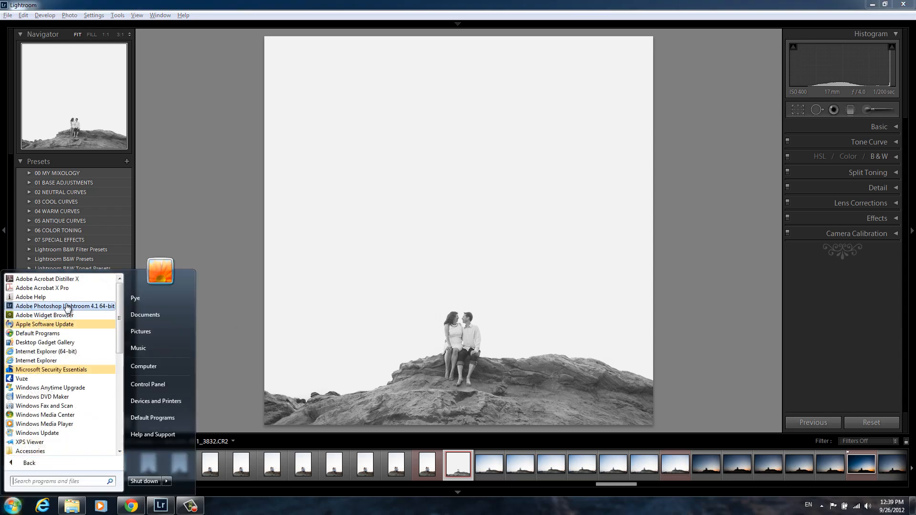
pyautogui.write('camtasia')
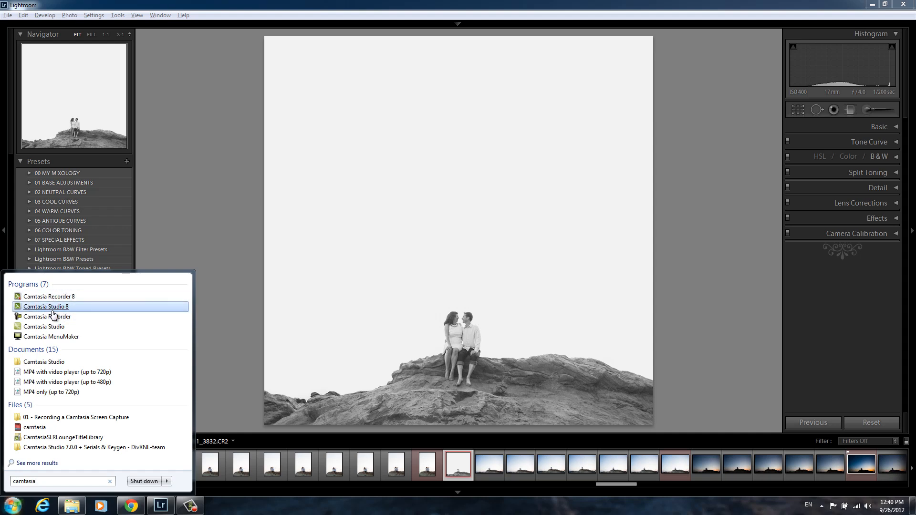
pyautogui.click(37, 309)
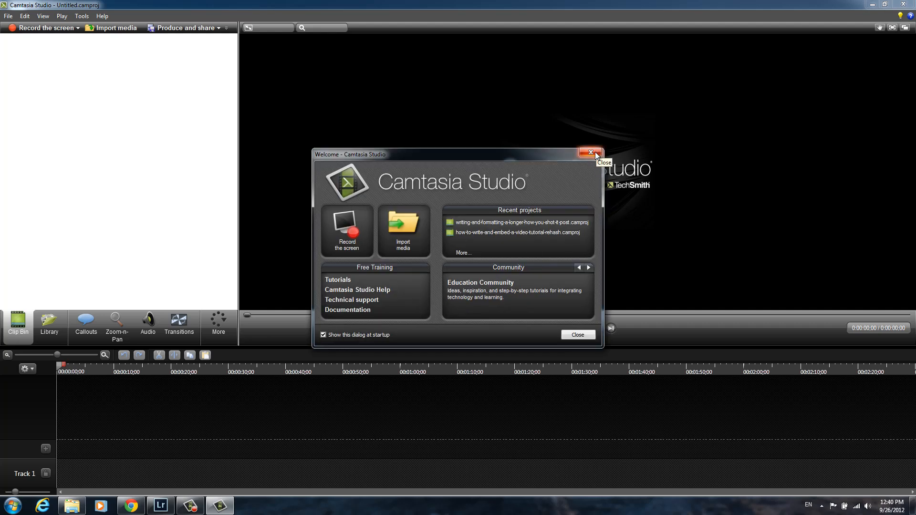
pyautogui.click(575, 335)
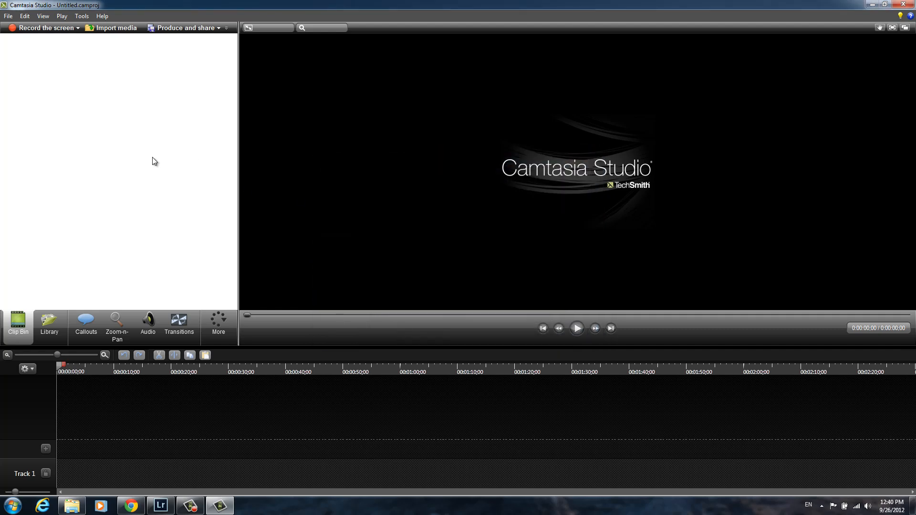
# - Add capture-1.camrec and capture-2.camrec to the clip bin from the "01 - Recording a Camtasia Screen Capture" folder in "02_Camtasia Recording and Editing"
pyautogui.hotkey('alt', 'Tab')
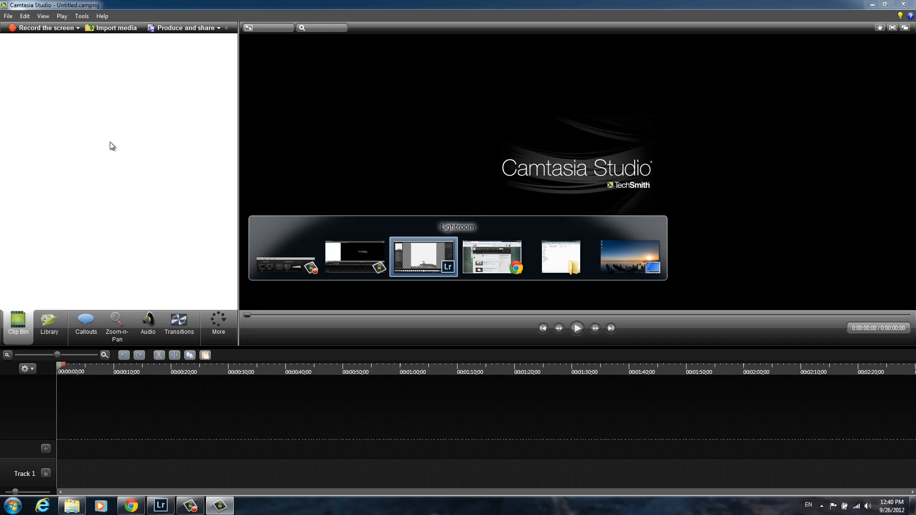
pyautogui.hotkey('alt', 'Tab')
pyautogui.hotkey('alt', 'Tab')
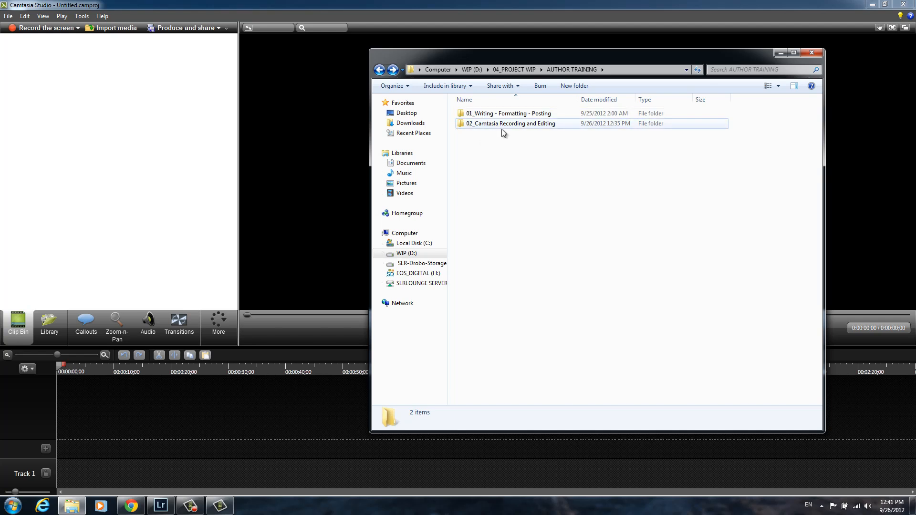
pyautogui.moveTo(490, 128)
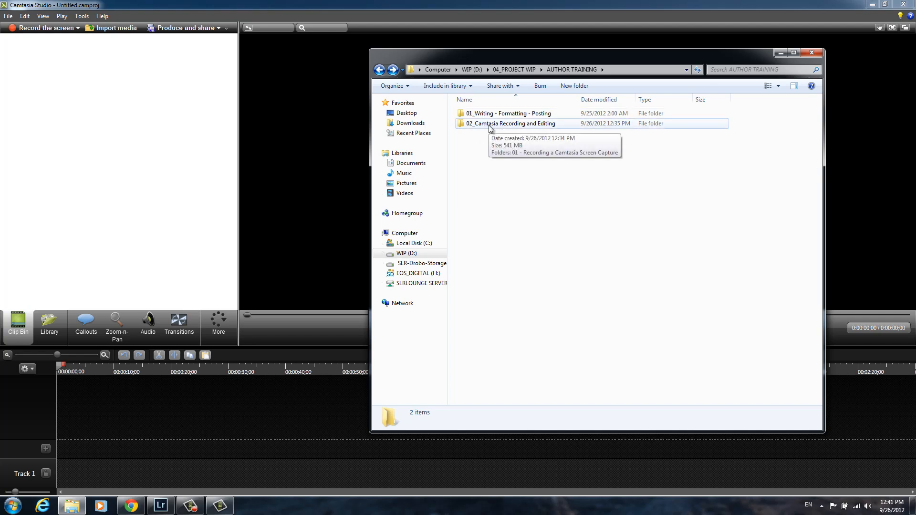
pyautogui.doubleClick(485, 125)
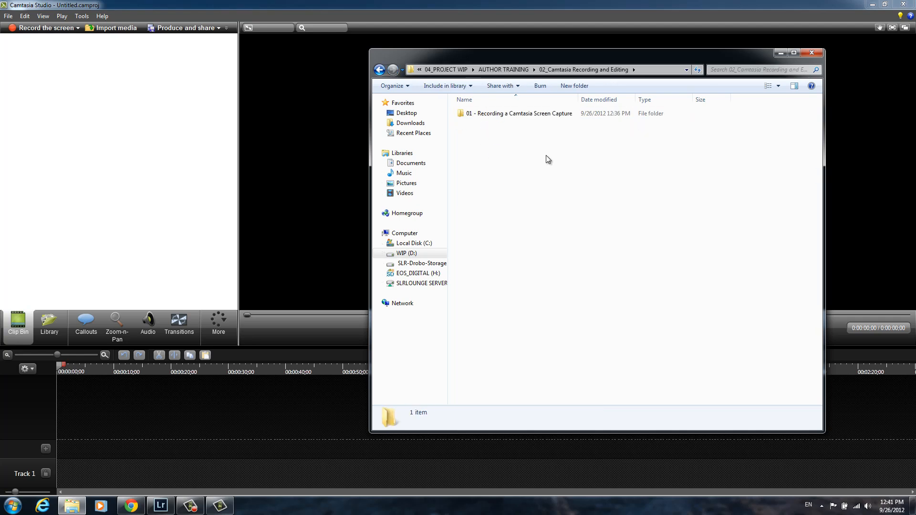
pyautogui.doubleClick(507, 116)
pyautogui.moveTo(489, 144); pyautogui.dragTo(114, 130)
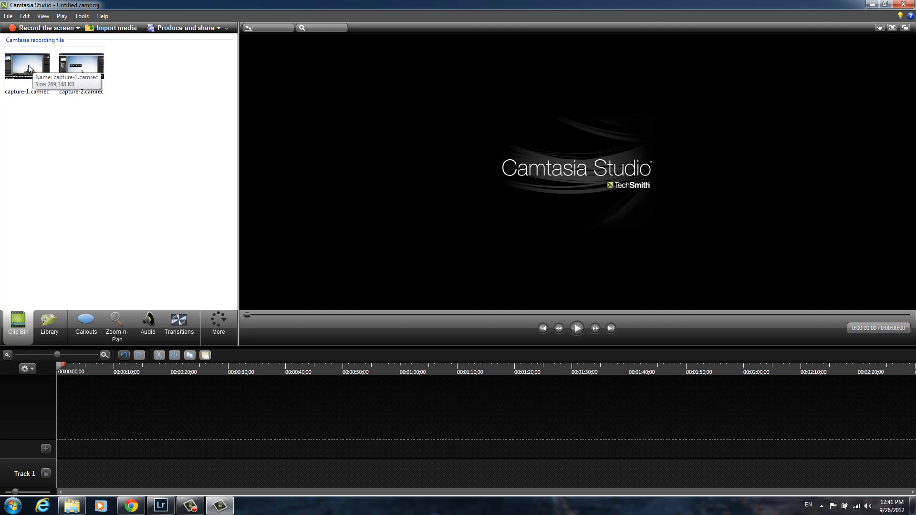
# - Place capture-1.camrec at the start of the timeline with editing dimensions set to the 1920 x 1080 recording dimensions
pyautogui.moveTo(29, 69); pyautogui.dragTo(69, 462)
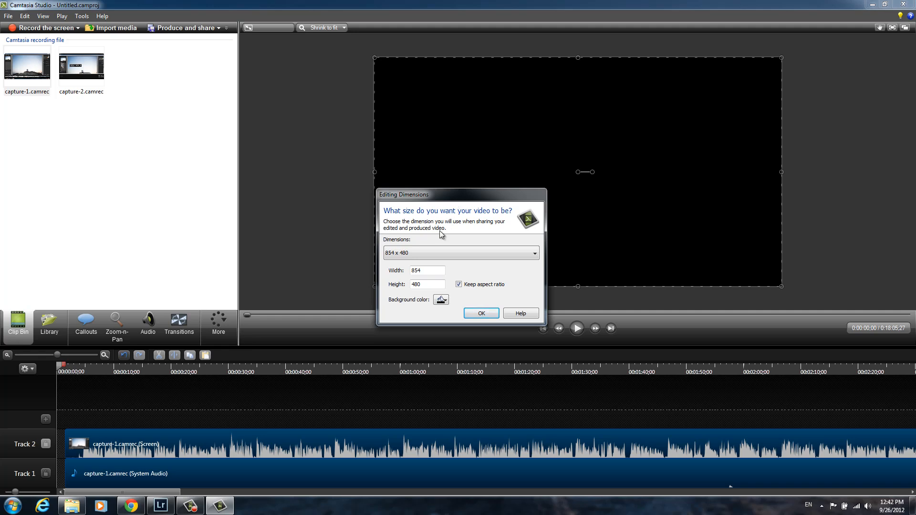
pyautogui.click(433, 252)
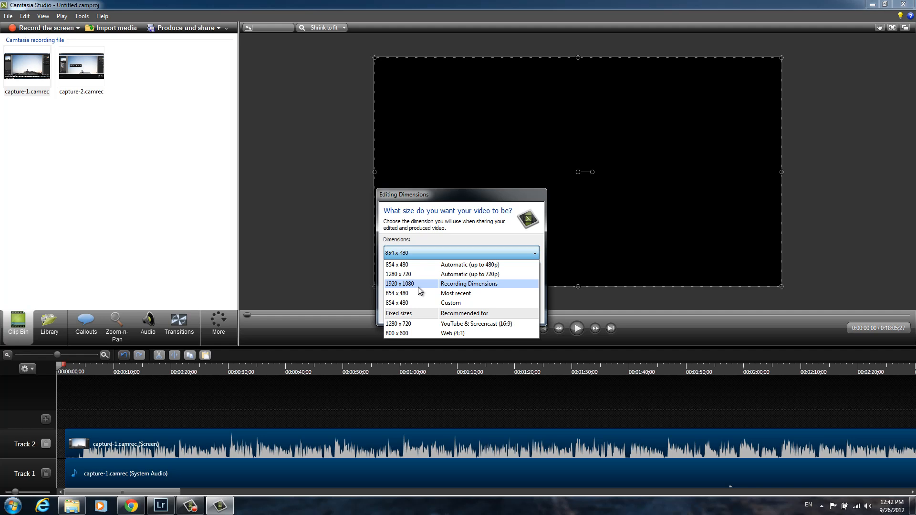
pyautogui.click(417, 287)
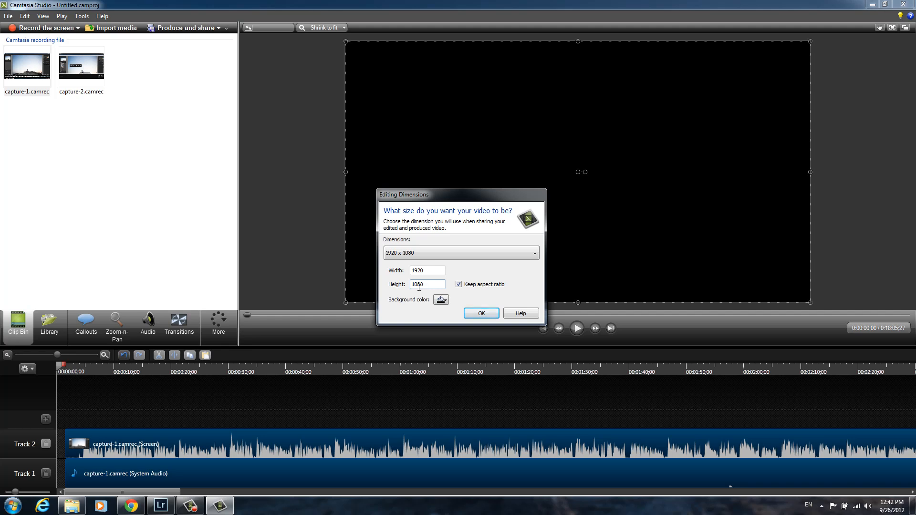
pyautogui.click(420, 257)
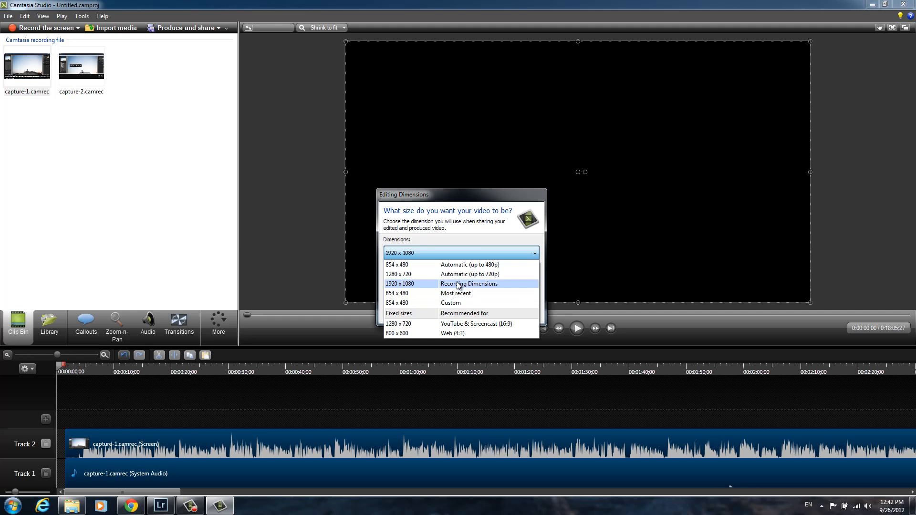
pyautogui.click(420, 284)
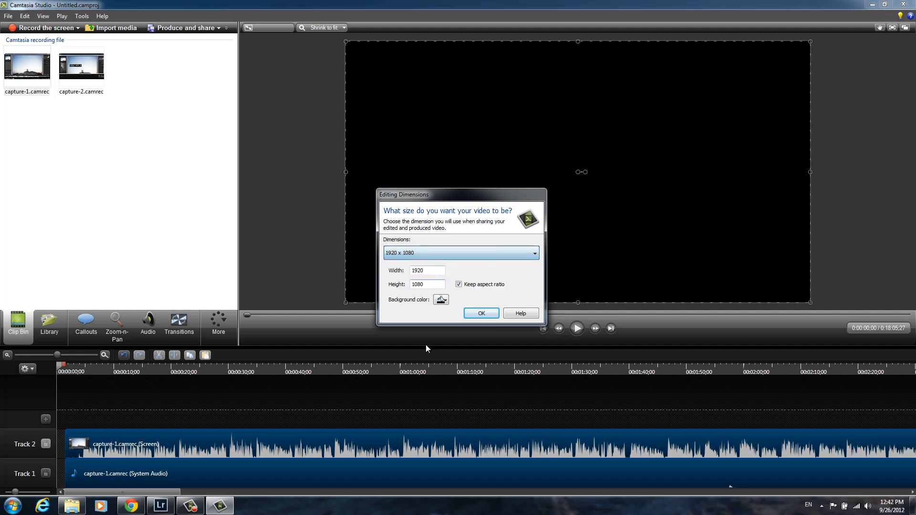
pyautogui.click(480, 314)
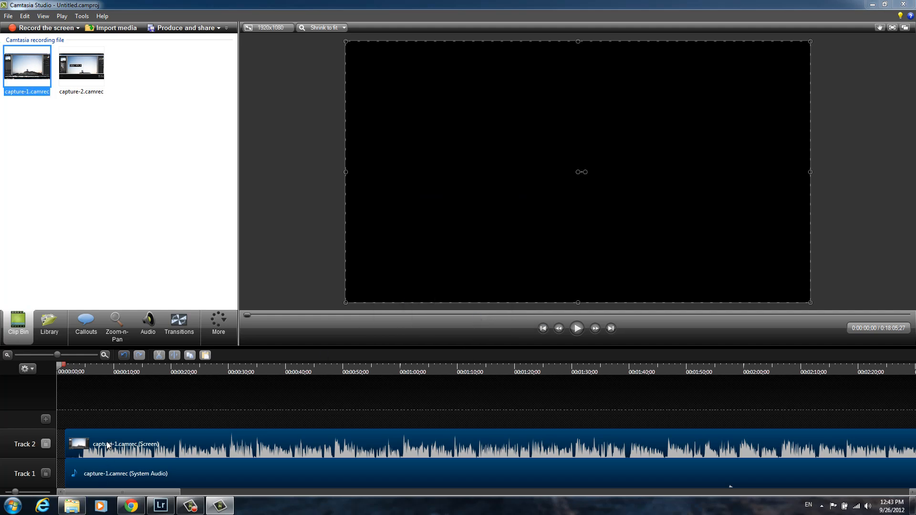
# - Preview the opening of the capture-1 clip by scrubbing the playhead to about 0:00:09;25
pyautogui.click(61, 369)
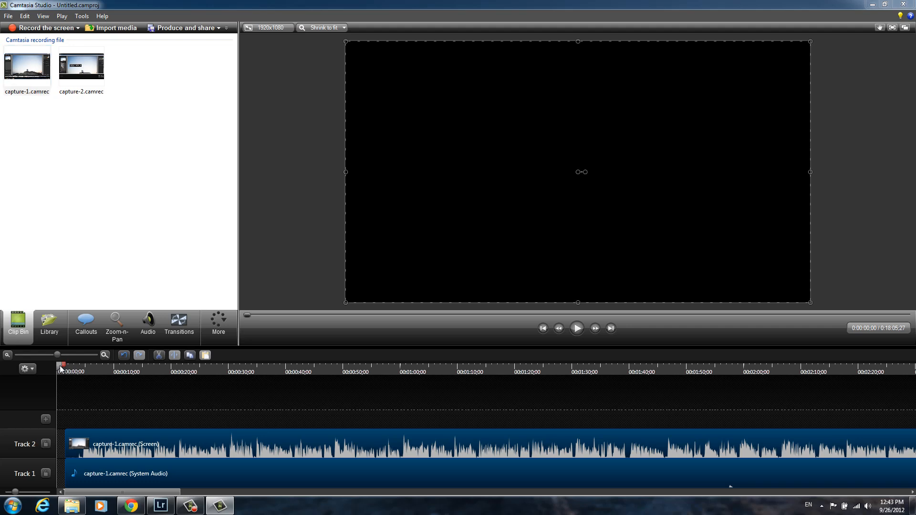
pyautogui.moveTo(60, 369); pyautogui.dragTo(111, 413)
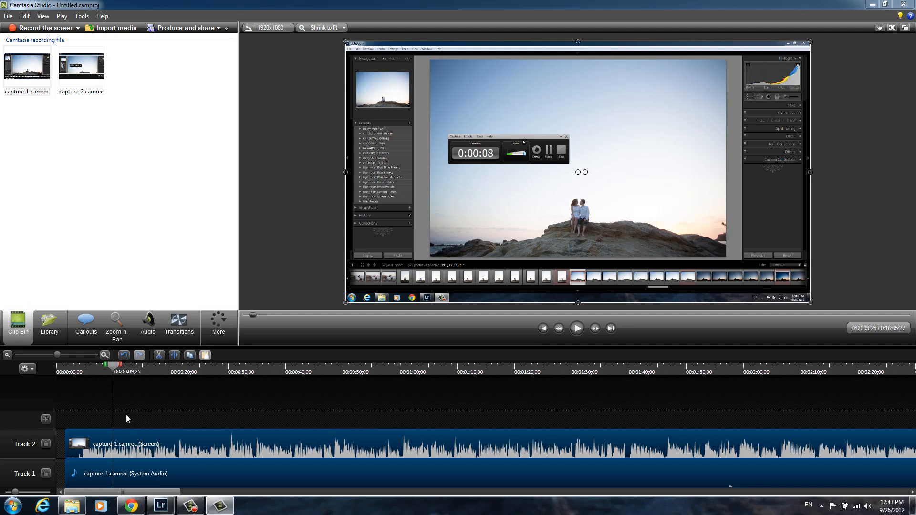
pyautogui.scroll(-3, 127, 418)
pyautogui.scroll(2, 126, 418)
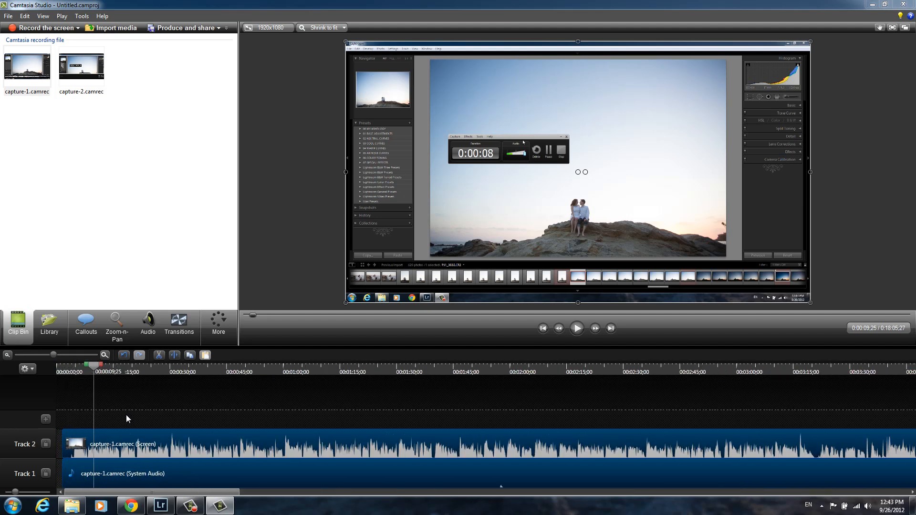
# - Place capture-2.camrec directly after the end of capture-1, with its screen clip on Track 2 and system audio on Track 1
pyautogui.scroll(-4, 125, 415)
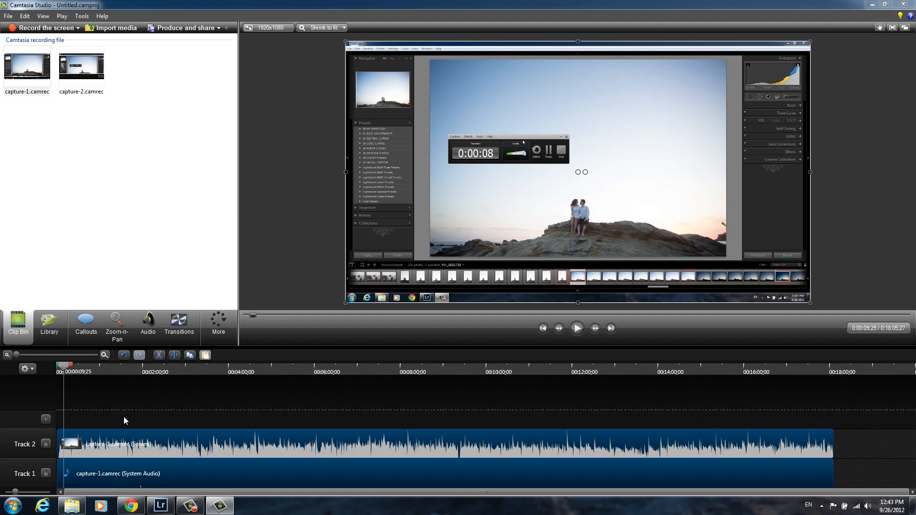
pyautogui.moveTo(19, 355)
pyautogui.mouseDown()
pyautogui.moveTo(36, 355)
pyautogui.moveTo(16, 354)
pyautogui.mouseUp()
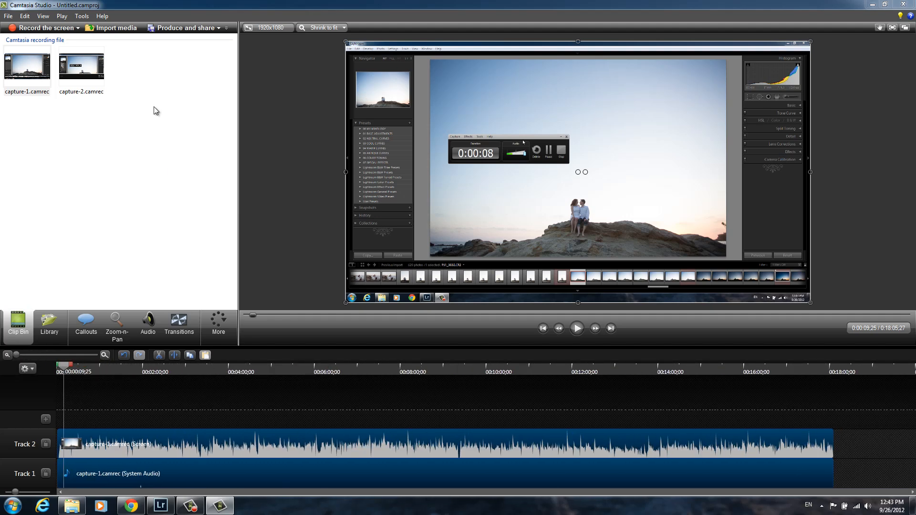
pyautogui.click(86, 77)
pyautogui.moveTo(82, 81); pyautogui.dragTo(841, 448)
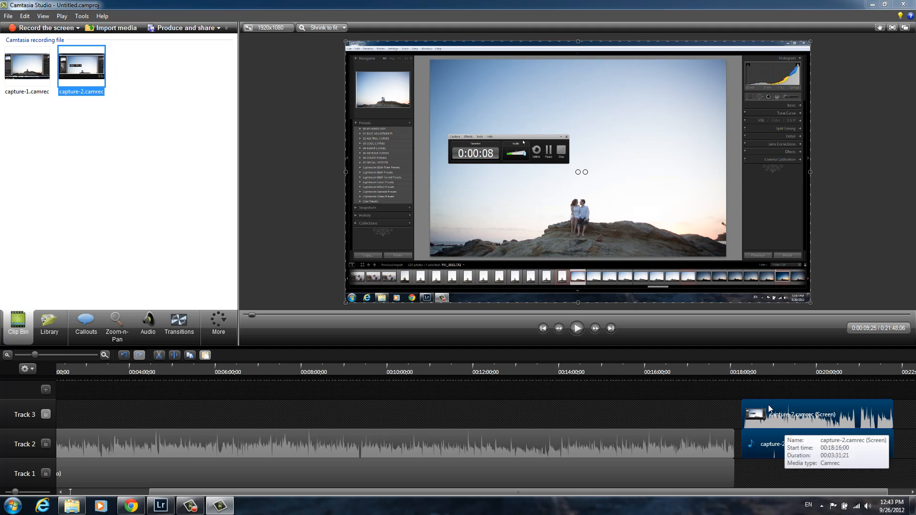
pyautogui.moveTo(768, 404); pyautogui.dragTo(760, 449)
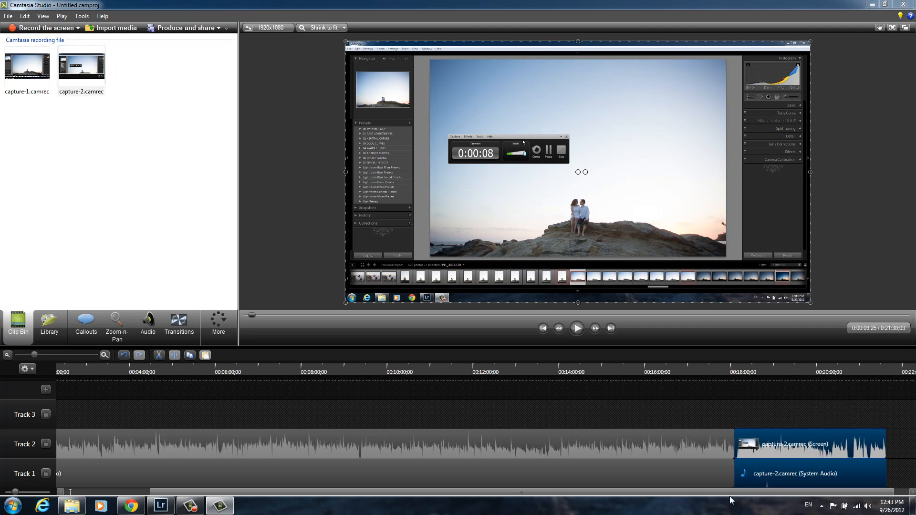
# - Select capture-1's screen clip on Track 2 and set the playhead to 0:00:04;20, just before its audio waveform rises
pyautogui.moveTo(743, 492); pyautogui.dragTo(549, 511)
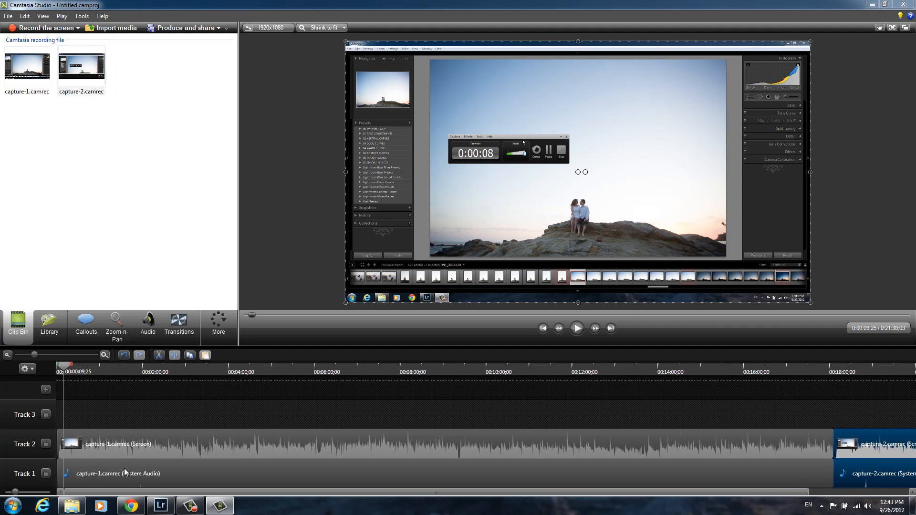
pyautogui.scroll(5, 87, 418)
pyautogui.scroll(2, 112, 437)
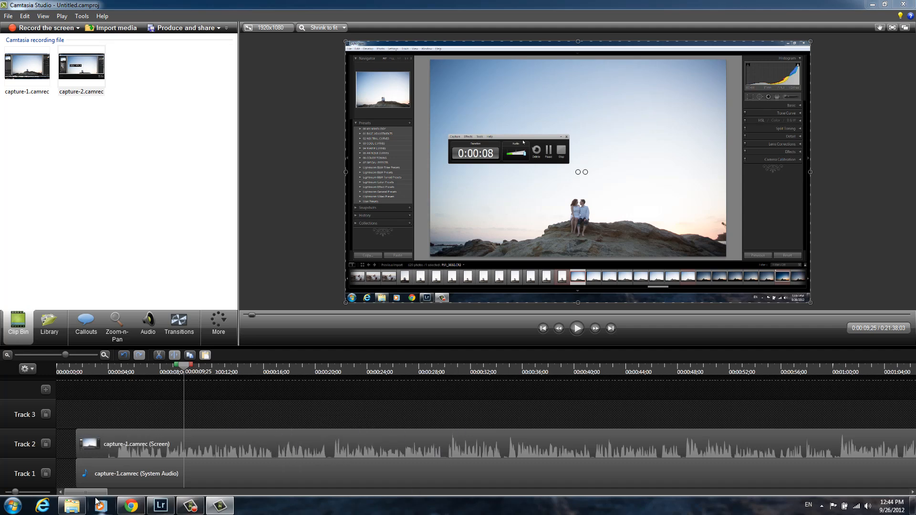
pyautogui.moveTo(100, 491); pyautogui.dragTo(72, 499)
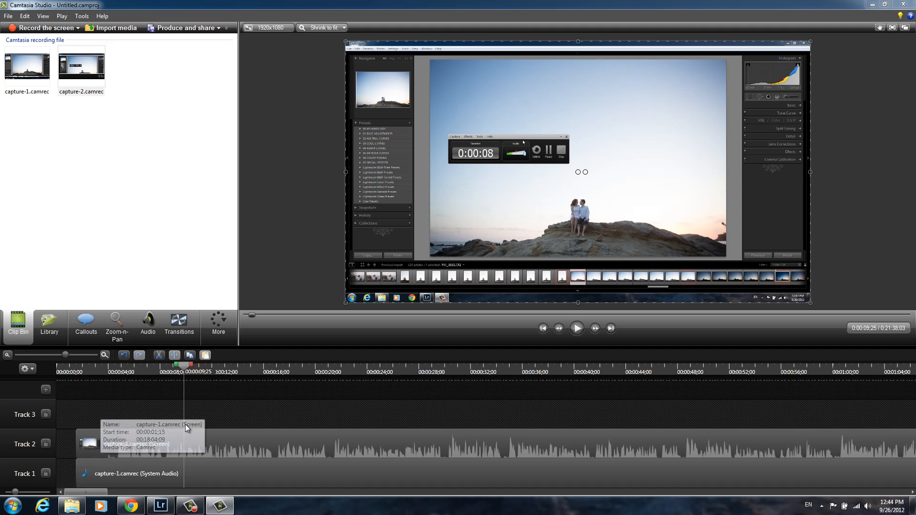
pyautogui.click(210, 410)
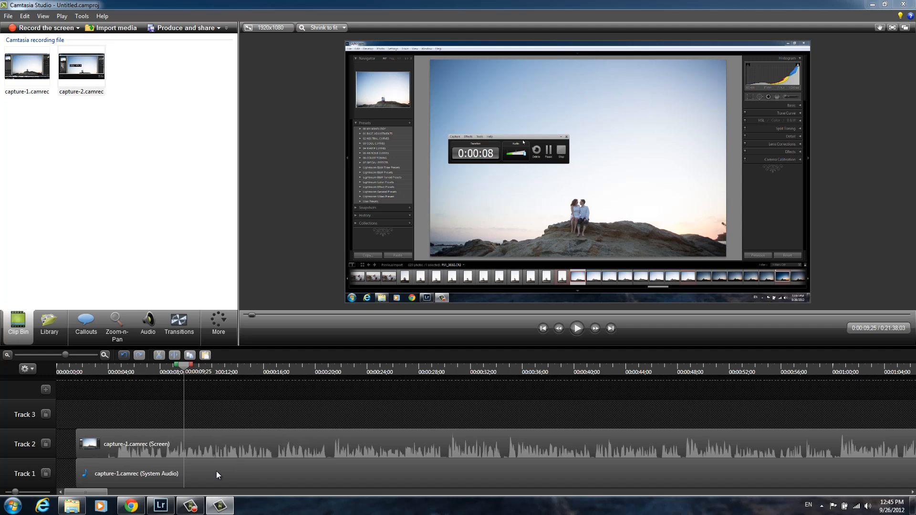
pyautogui.moveTo(210, 505)
pyautogui.click(107, 439)
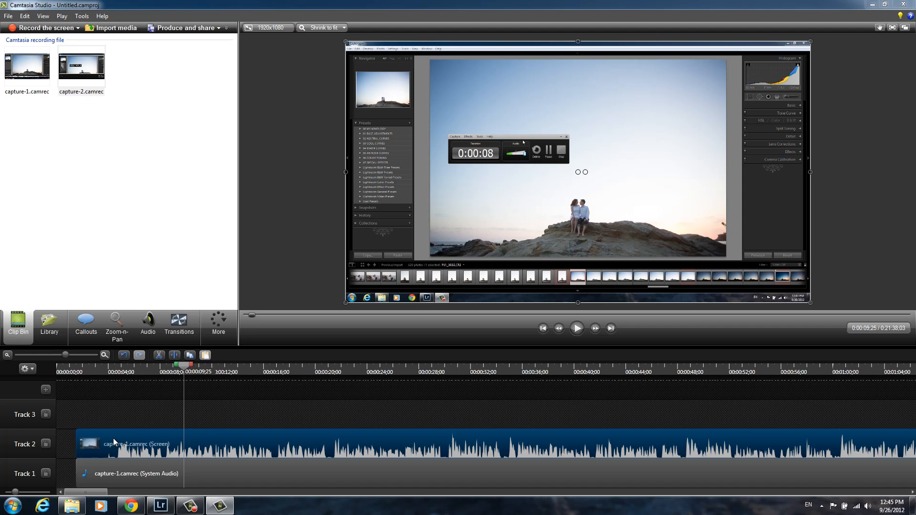
pyautogui.scroll(-5, 163, 437)
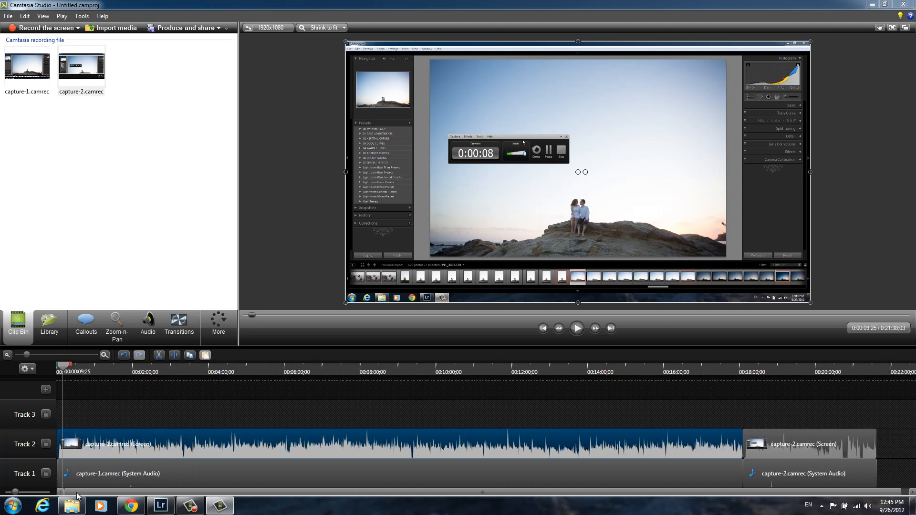
pyautogui.scroll(6, 61, 435)
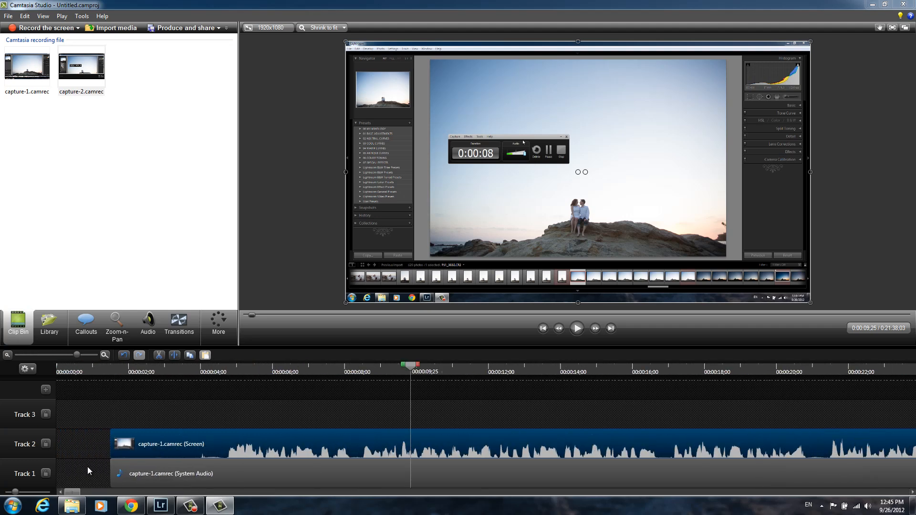
pyautogui.click(224, 371)
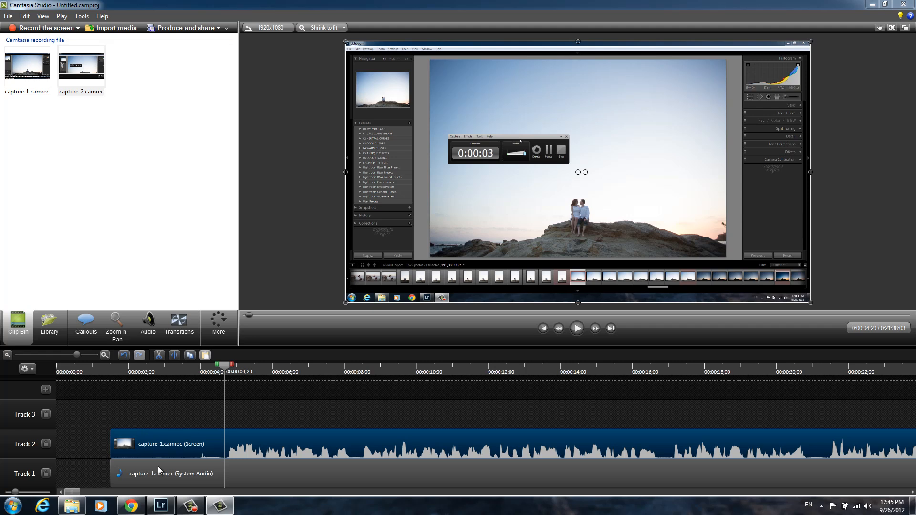
# - Delete the capture-1 system audio clip from Track 1
pyautogui.click(133, 475)
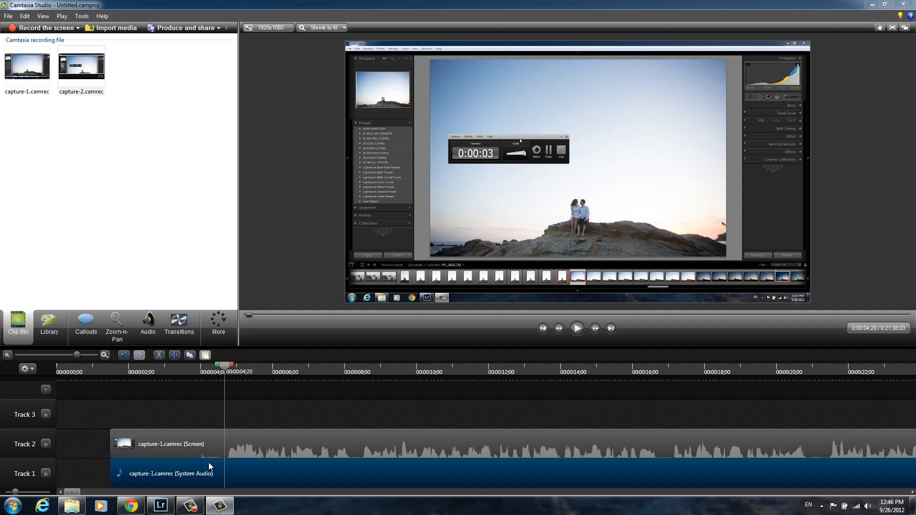
pyautogui.press('Delete')
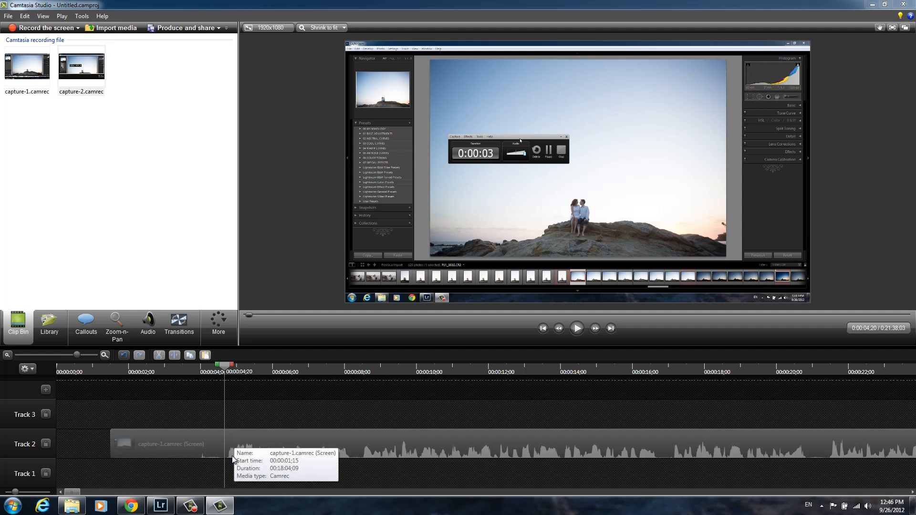
# - Play the capture-1 screen clip briefly from about 0:00:04;16 to check where the narration begins
pyautogui.click(221, 366)
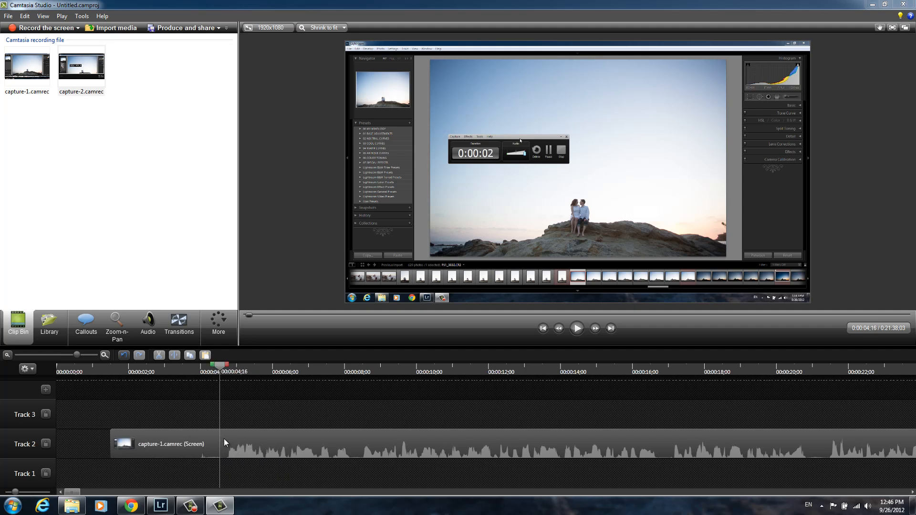
pyautogui.moveTo(220, 365)
pyautogui.mouseDown()
pyautogui.moveTo(234, 373)
pyautogui.moveTo(223, 382)
pyautogui.mouseUp()
pyautogui.press('space')
pyautogui.press('space')
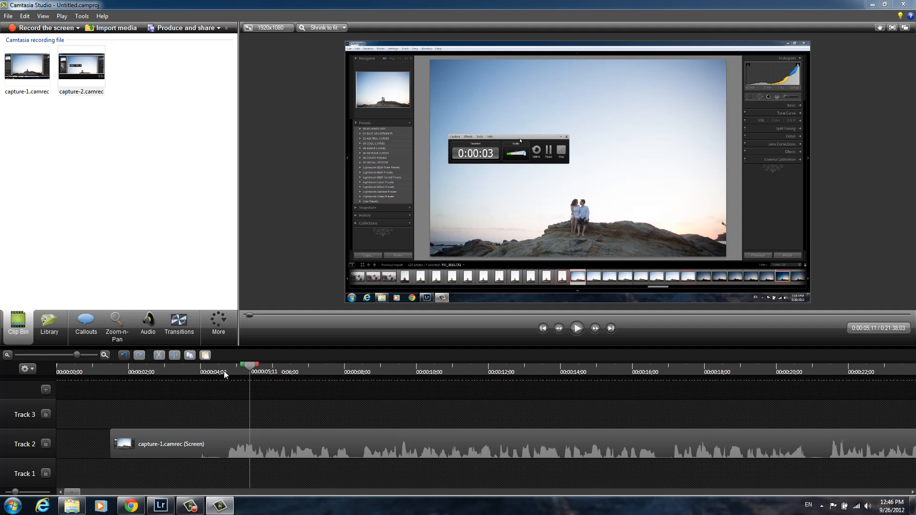
# - Replay the narration's start around 0:00:04;21, and split the capture-1 screen clip just before it at 0:00:04;19
pyautogui.click(225, 371)
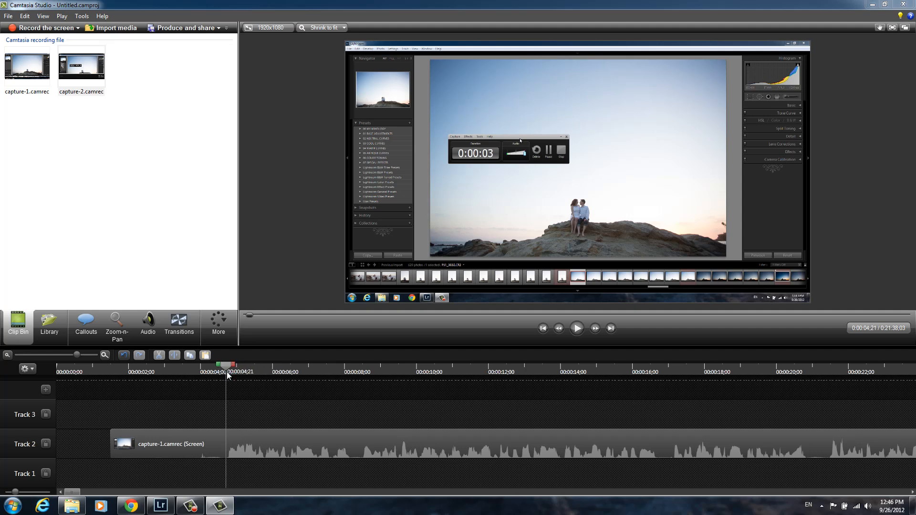
pyautogui.press('space')
pyautogui.press('space')
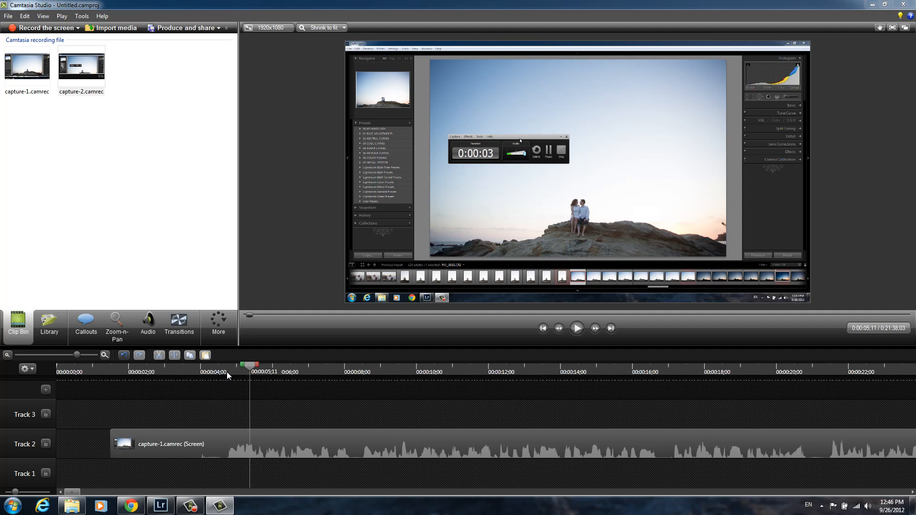
pyautogui.click(226, 368)
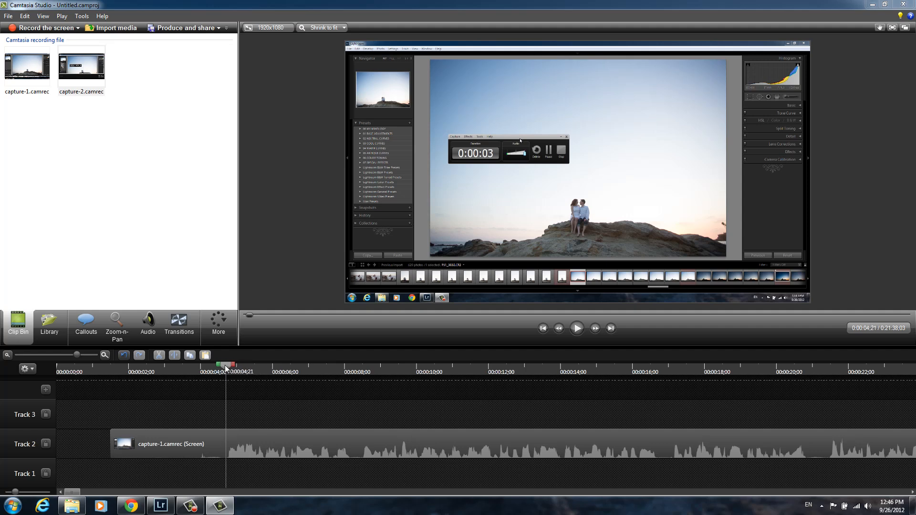
pyautogui.click(223, 367)
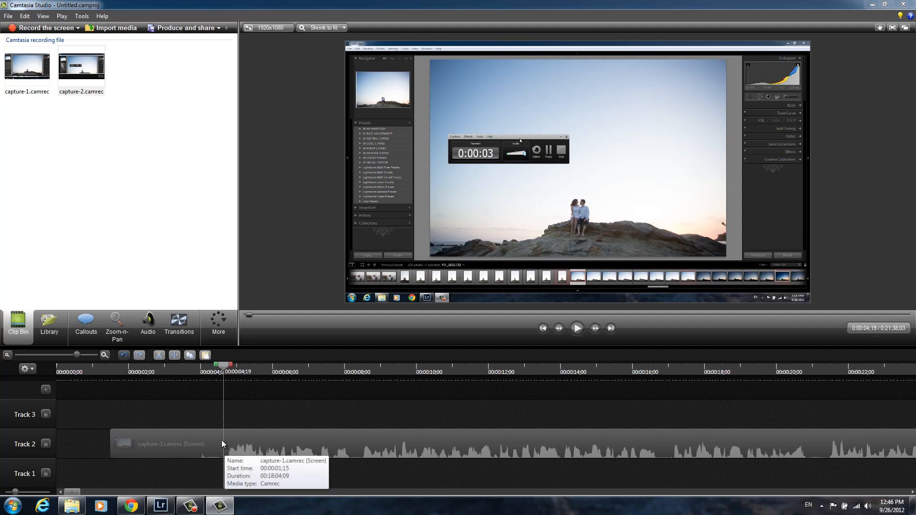
pyautogui.click(226, 435)
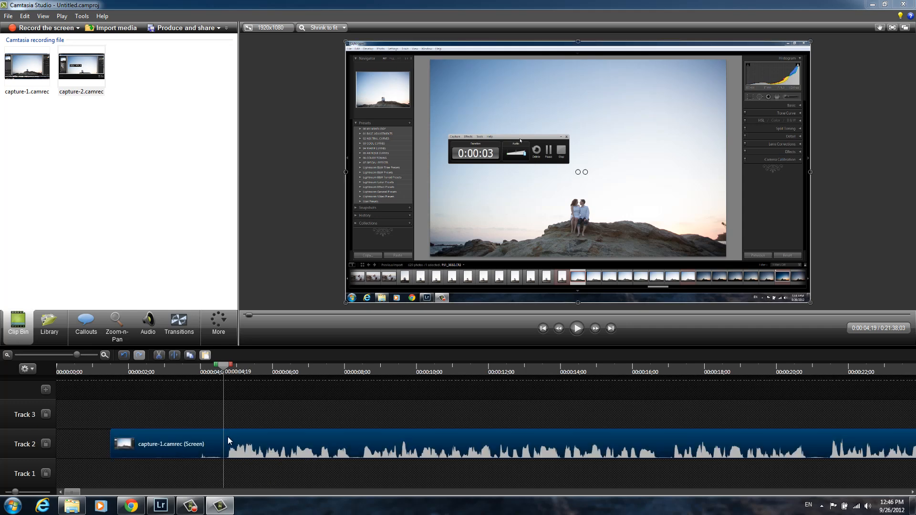
pyautogui.press('s')
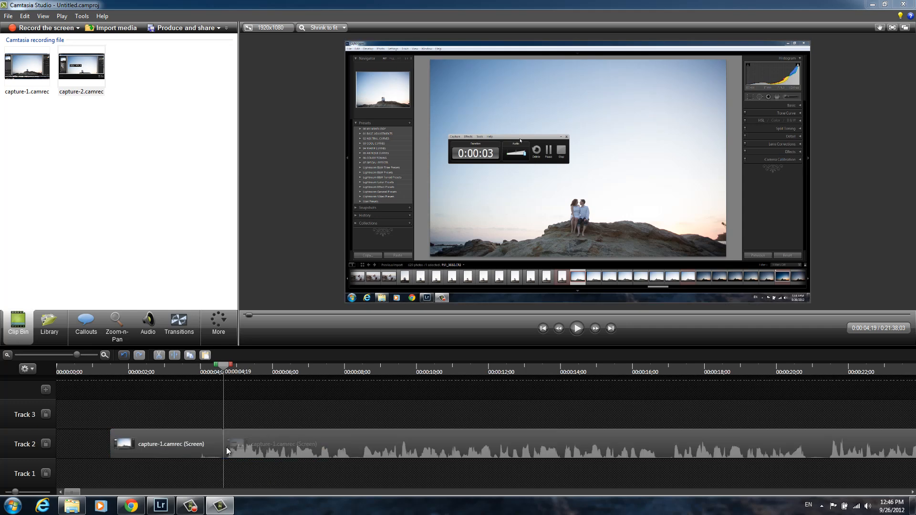
# - Delete the silent opening segment of capture-1 before the cut on Track 2
pyautogui.click(100, 370)
pyautogui.click(158, 442)
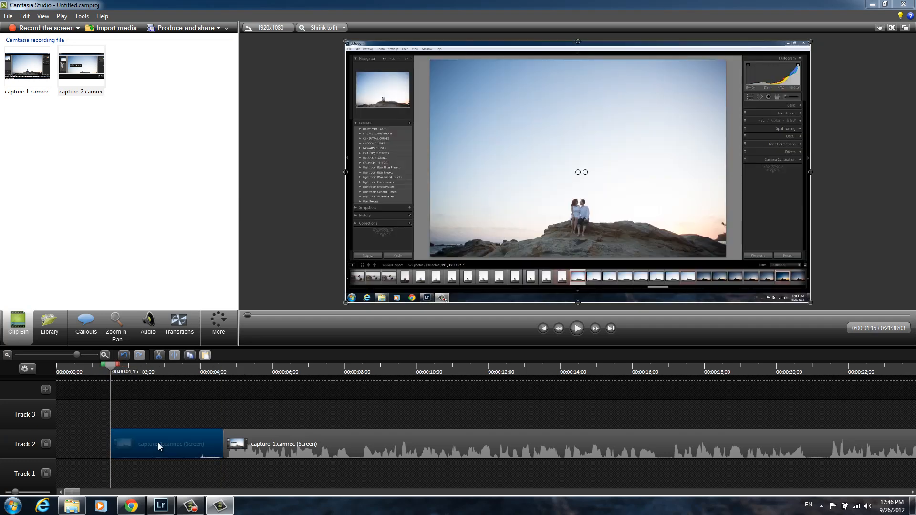
pyautogui.press('Delete')
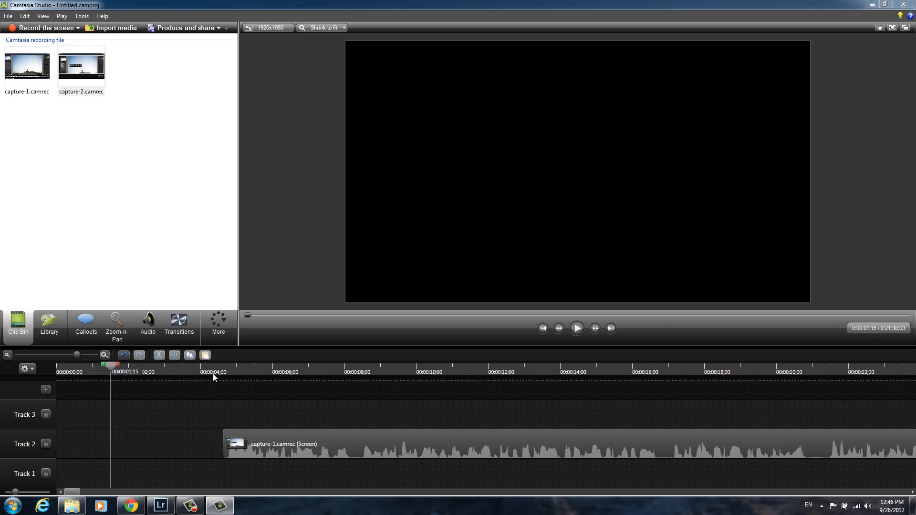
# - Play the trimmed capture-1 clip from 0:00:04;19 to check its new opening
pyautogui.moveTo(213, 374); pyautogui.dragTo(220, 370)
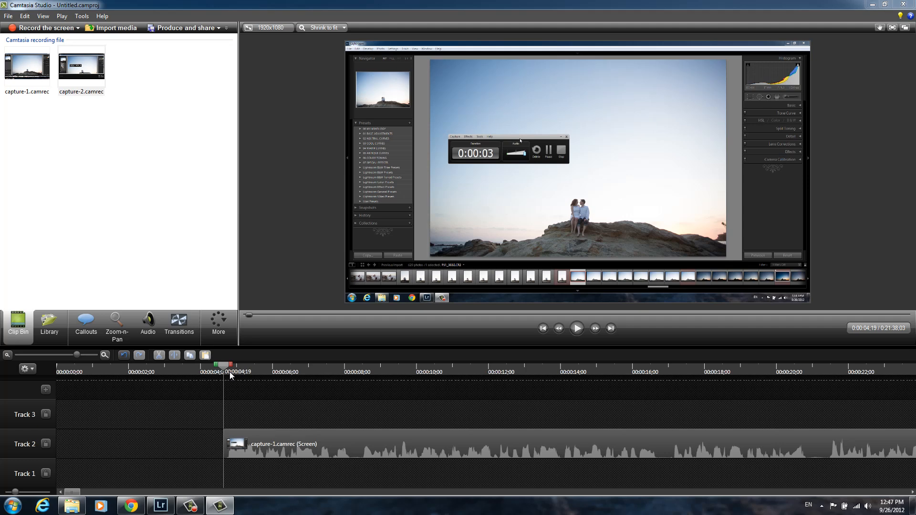
pyautogui.press('space')
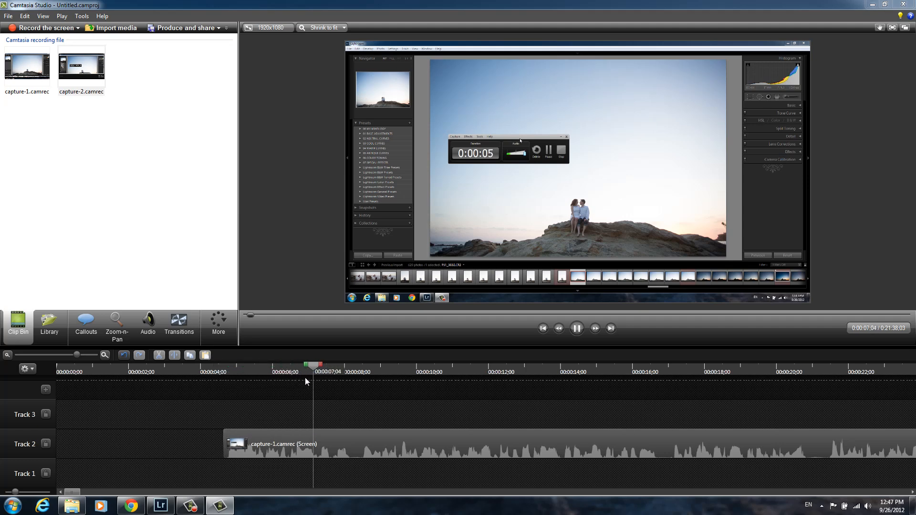
pyautogui.press('space')
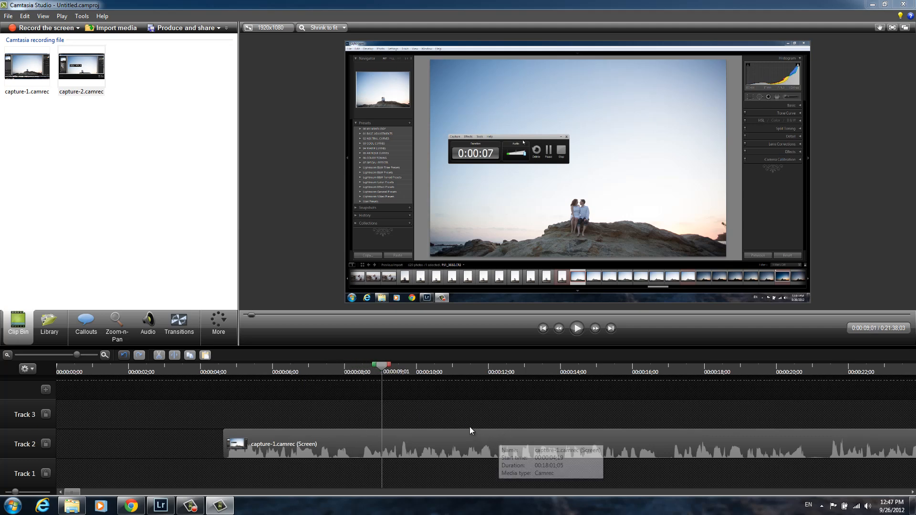
# - Spot-check capture-1 by playing short passages from about 0:00:20, 0:00:29 and 0:00:34
pyautogui.press('alt')
pyautogui.scroll(-3, 452, 411)
pyautogui.scroll(-1, 279, 427)
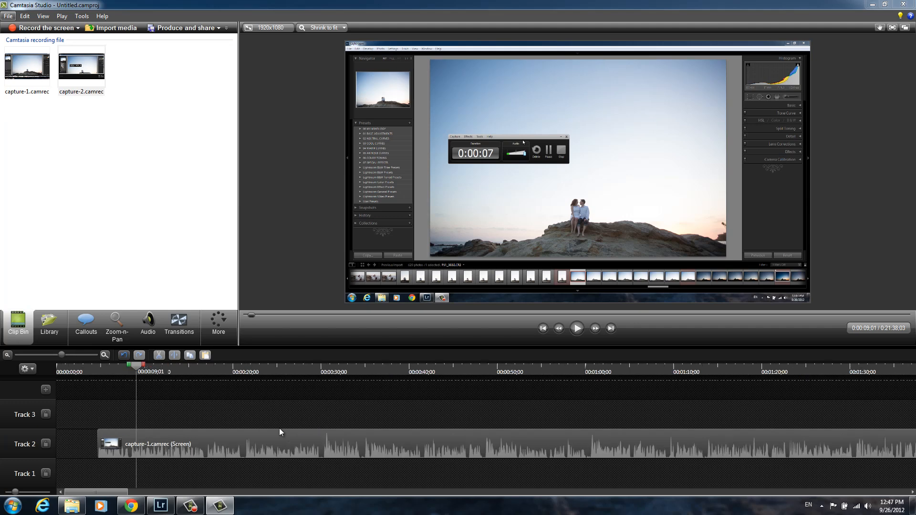
pyautogui.moveTo(133, 369); pyautogui.dragTo(233, 407)
pyautogui.press('space')
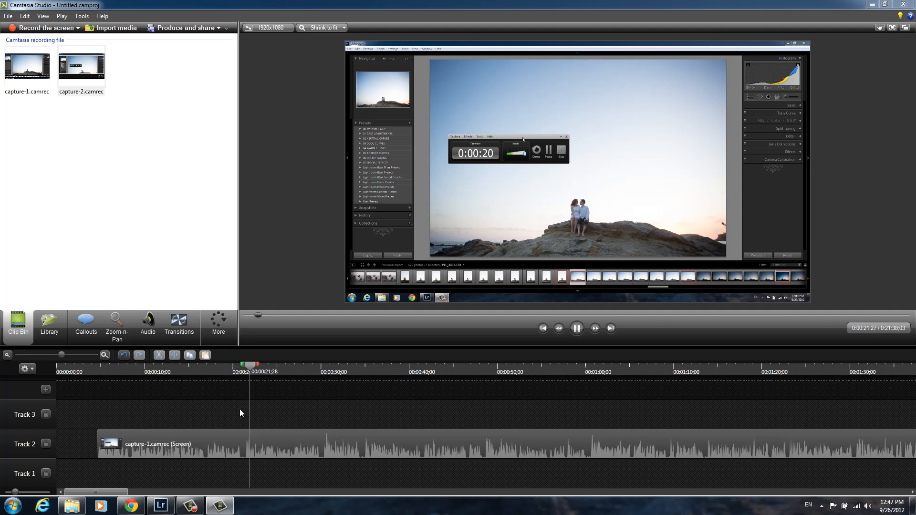
pyautogui.press('space')
pyautogui.click(314, 369)
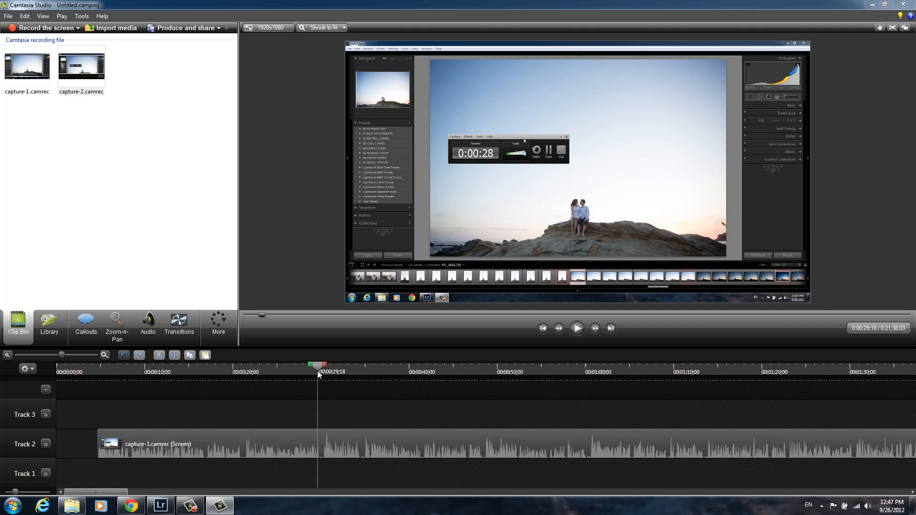
pyautogui.press('space')
pyautogui.click(354, 366)
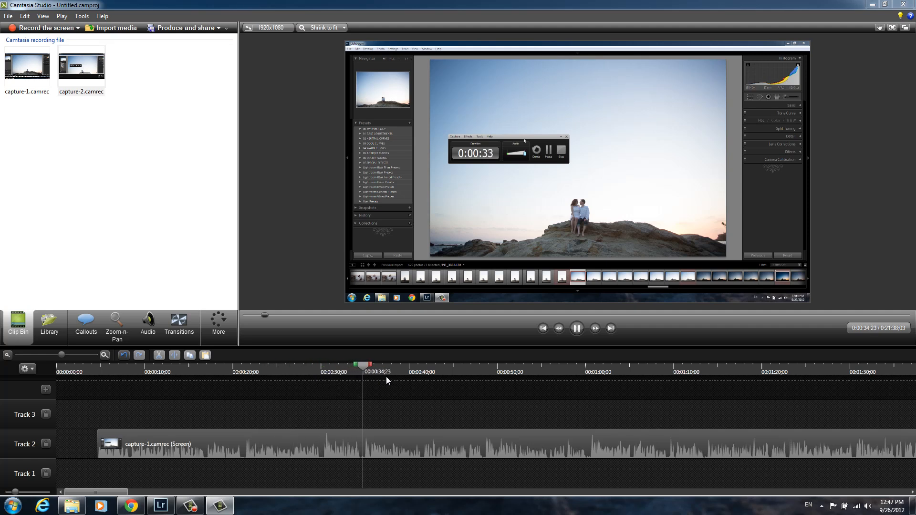
pyautogui.press('space')
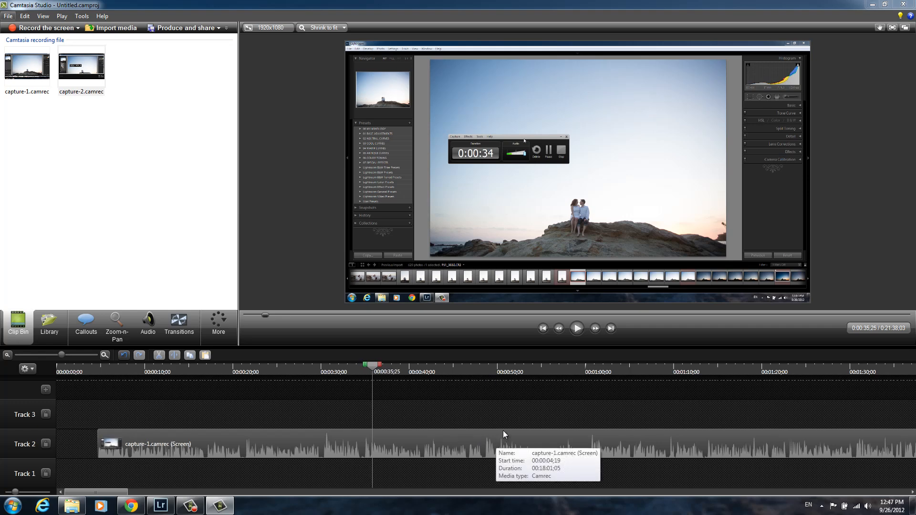
# - Review further short passages of capture-1 at about 0:01:40 and 0:03:20 on a wider timeline
pyautogui.scroll(-2, 500, 430)
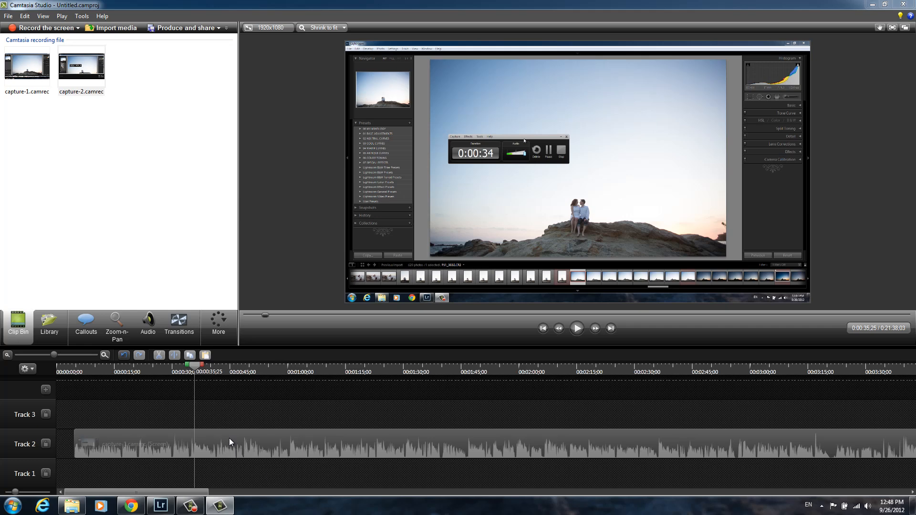
pyautogui.moveTo(273, 375); pyautogui.dragTo(436, 396)
pyautogui.press('space')
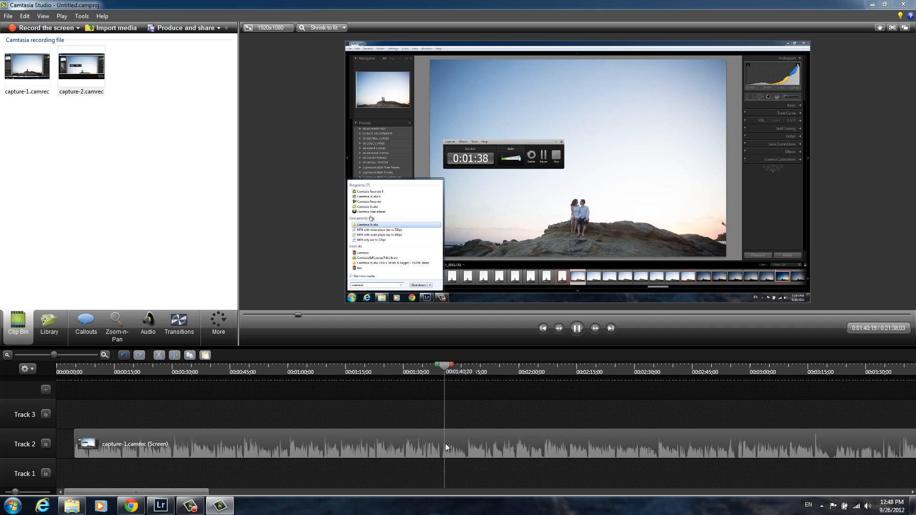
pyautogui.press('space')
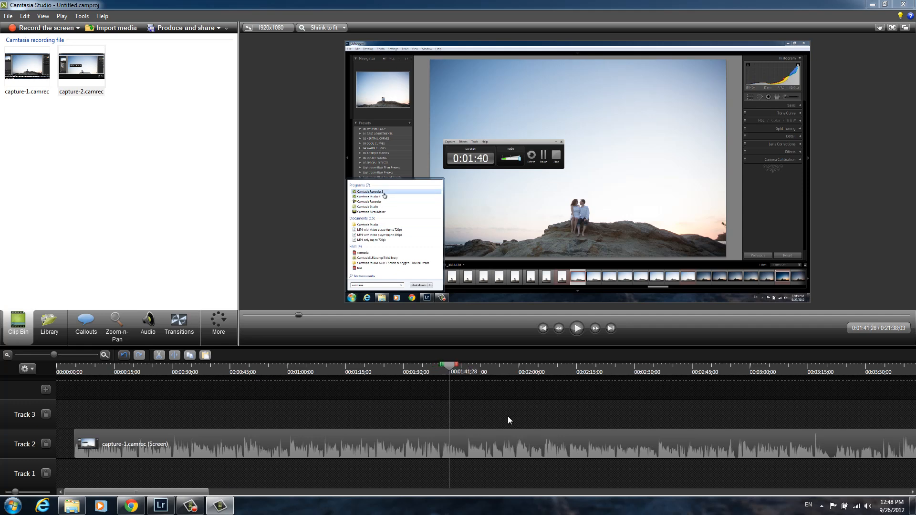
pyautogui.press('alt')
pyautogui.scroll(-3, 506, 413)
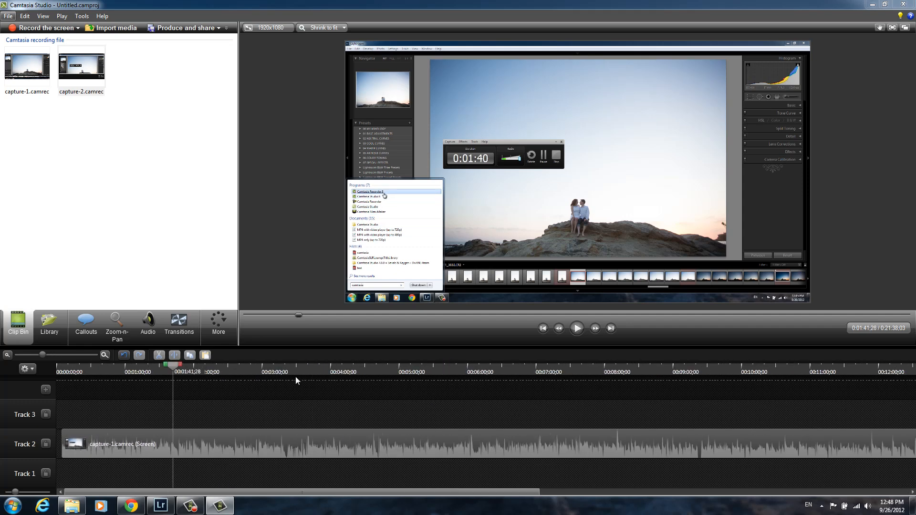
pyautogui.click(284, 371)
pyautogui.press('space')
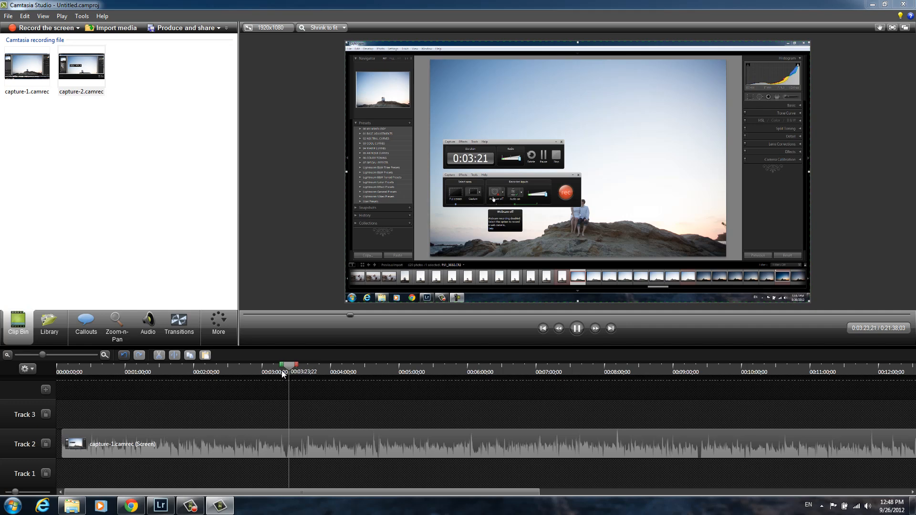
pyautogui.click(281, 372)
# - Check the silent gap near 0:09:21 in capture-1 and split the clip at its start, 0:09:21;20
pyautogui.moveTo(296, 370); pyautogui.dragTo(697, 406)
pyautogui.press('space')
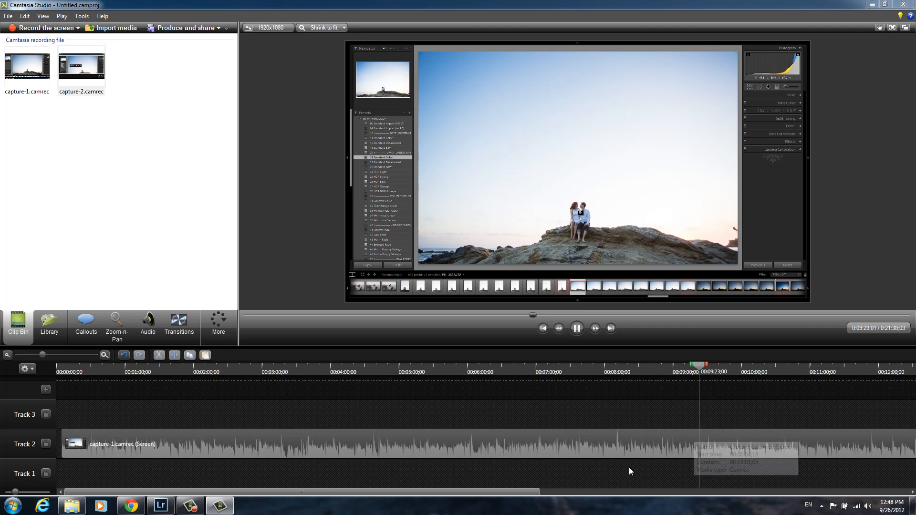
pyautogui.moveTo(701, 374); pyautogui.dragTo(697, 372)
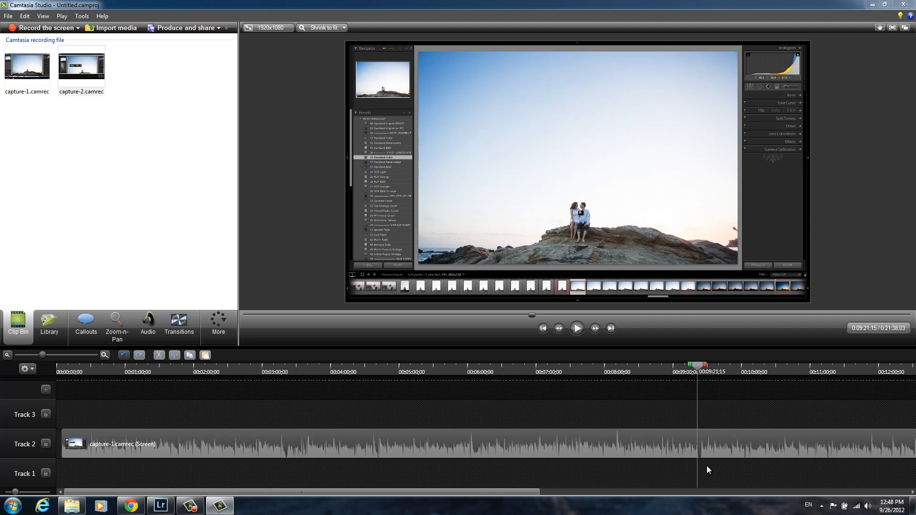
pyautogui.scroll(-3, 703, 434)
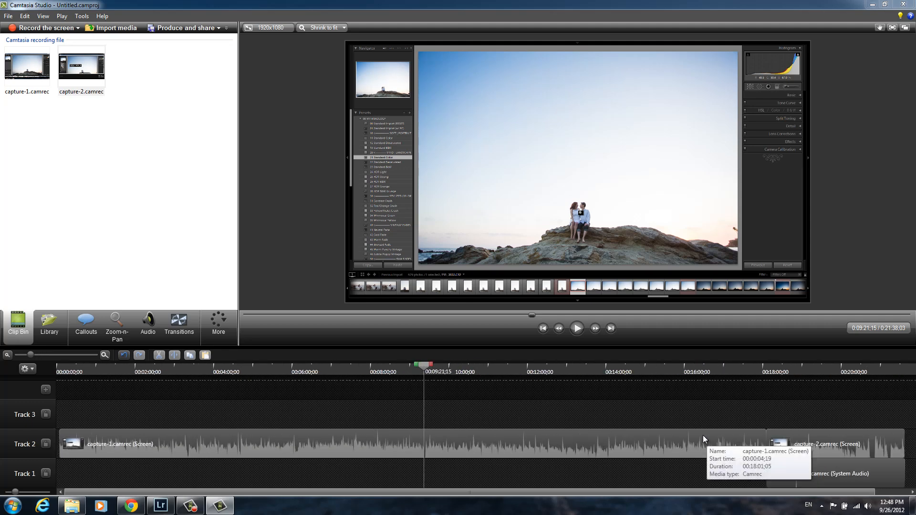
pyautogui.scroll(5, 416, 451)
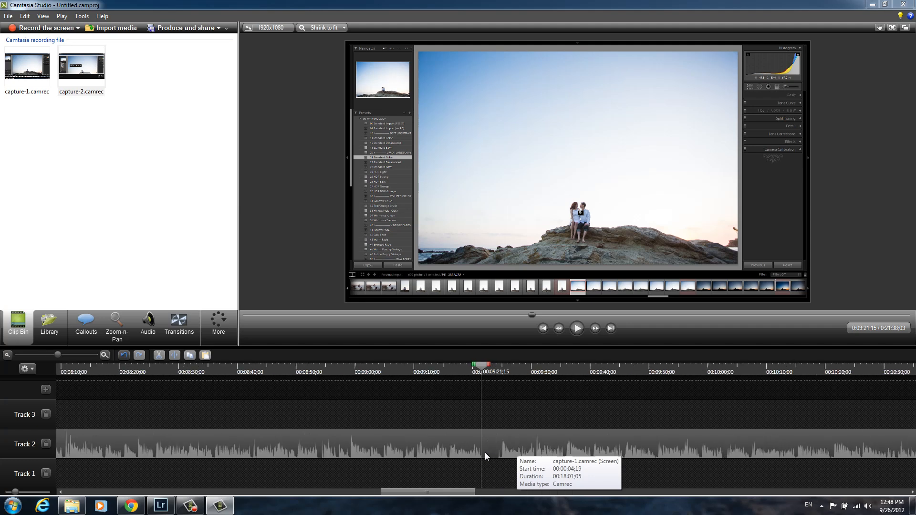
pyautogui.moveTo(481, 373); pyautogui.dragTo(484, 373)
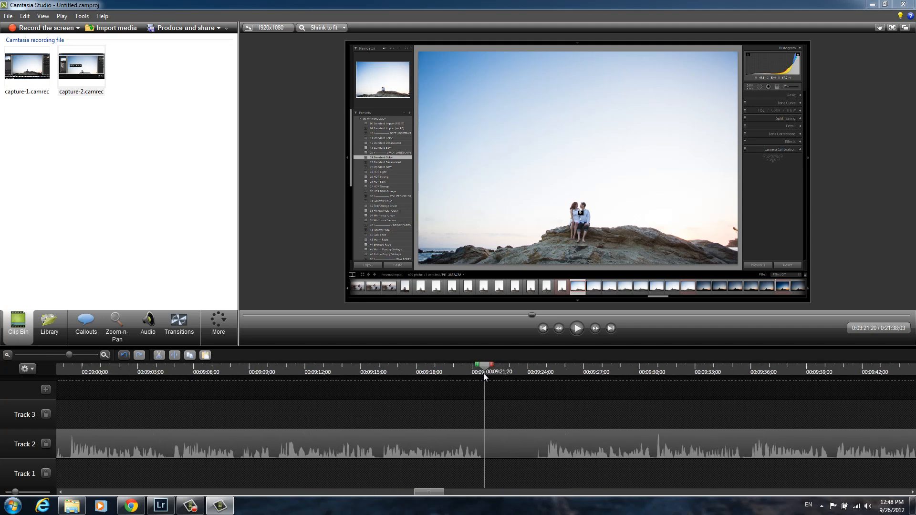
pyautogui.click(505, 447)
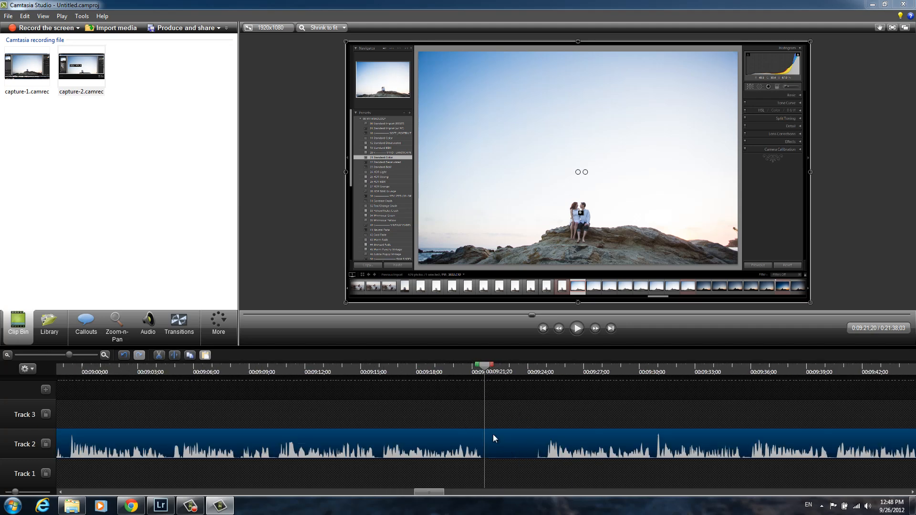
pyautogui.press('s')
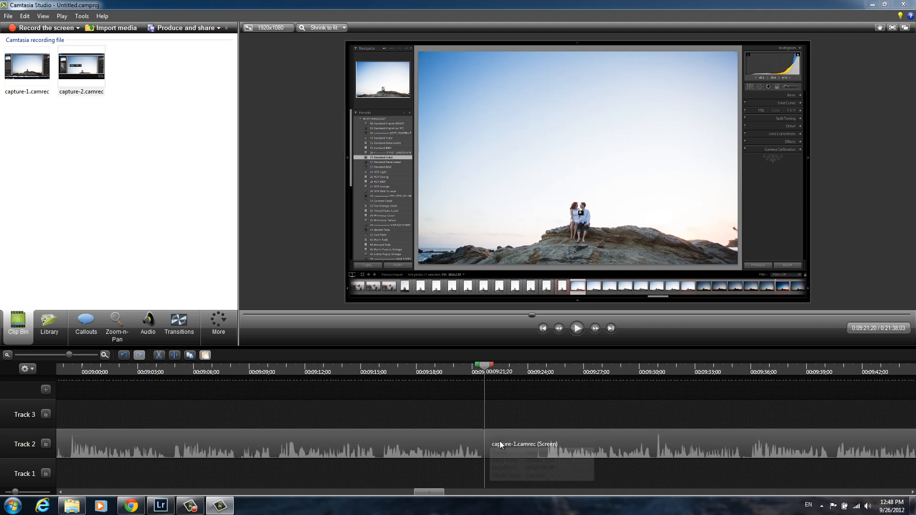
# - Split capture-1 again at 0:09:24;27, where the silence ends, and delete the short segment between the two cuts
pyautogui.click(527, 370)
pyautogui.moveTo(527, 368); pyautogui.dragTo(545, 379)
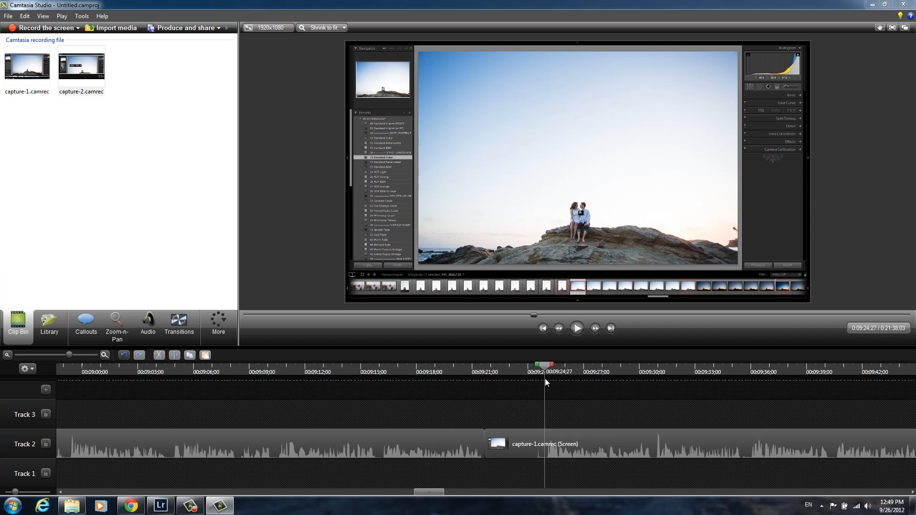
pyautogui.click(540, 446)
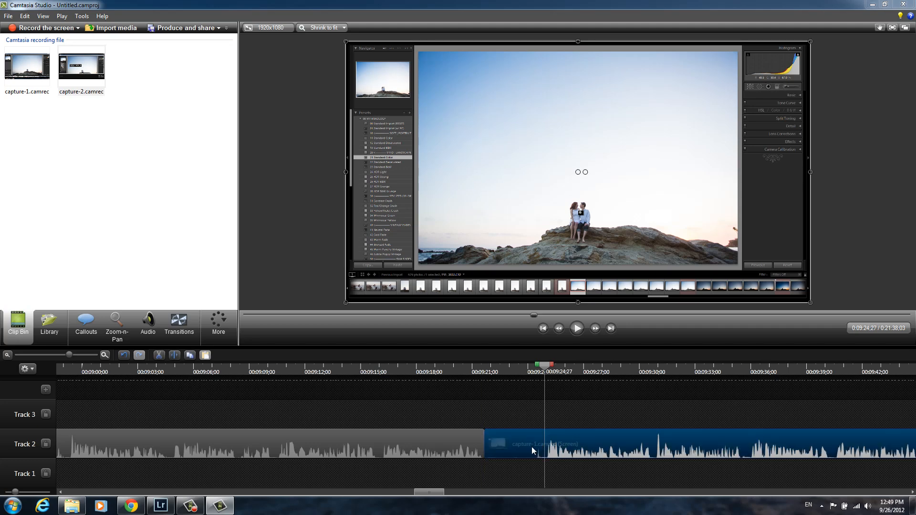
pyautogui.press('s')
pyautogui.click(518, 437)
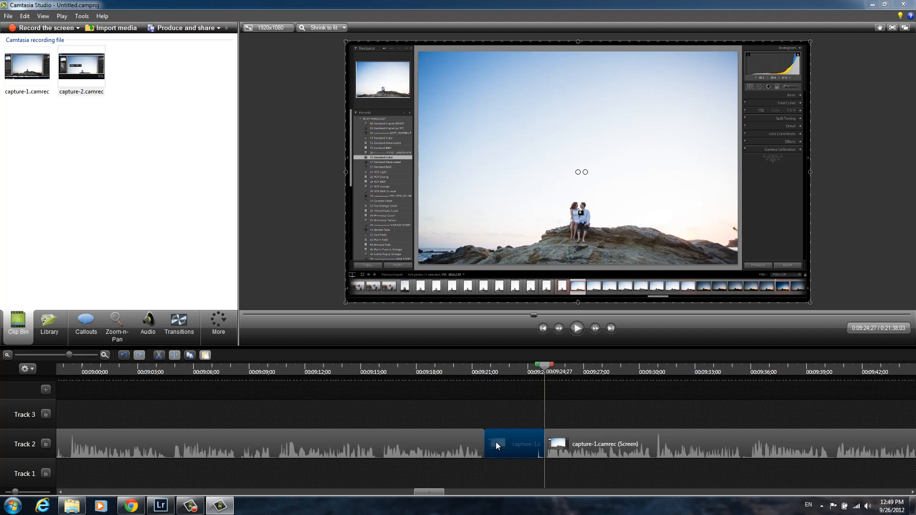
pyautogui.press('Delete')
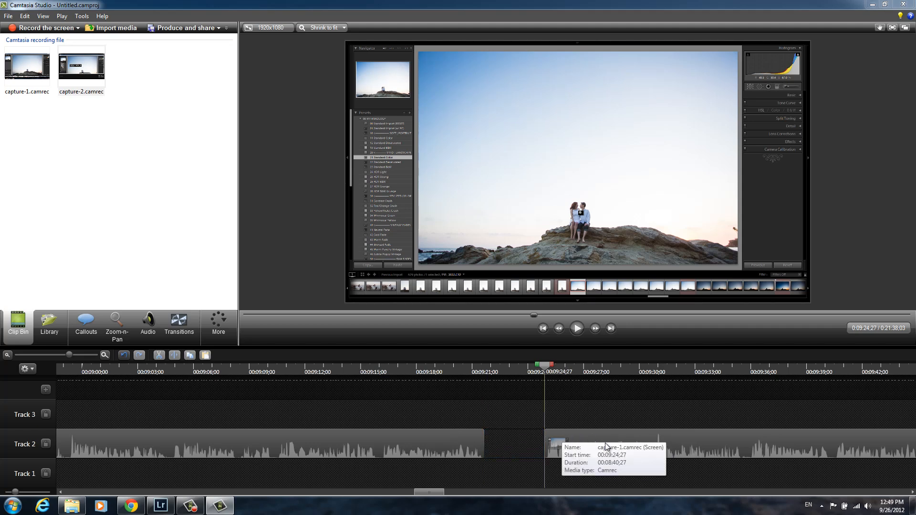
# - Close the gap on Track 2 by moving the remaining capture-1 segment back to start at 0:09:21;20
pyautogui.moveTo(605, 443); pyautogui.dragTo(545, 439)
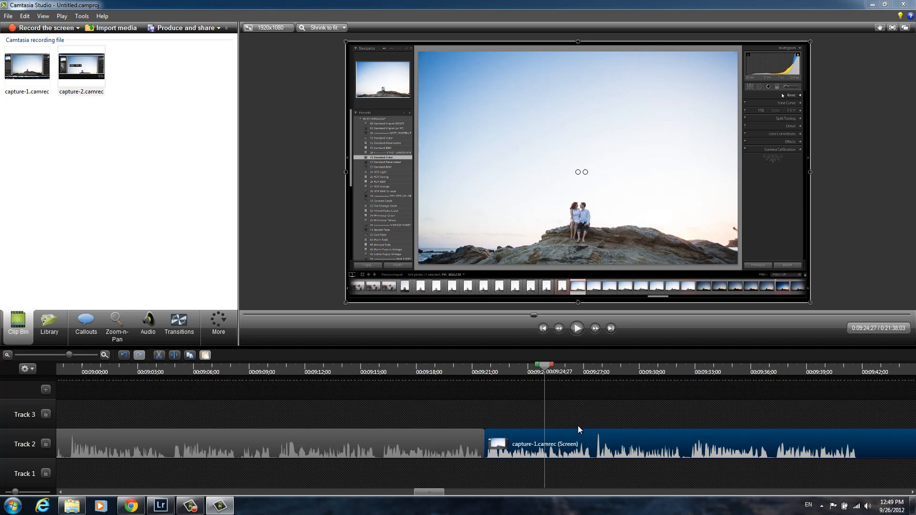
pyautogui.scroll(-5, 577, 425)
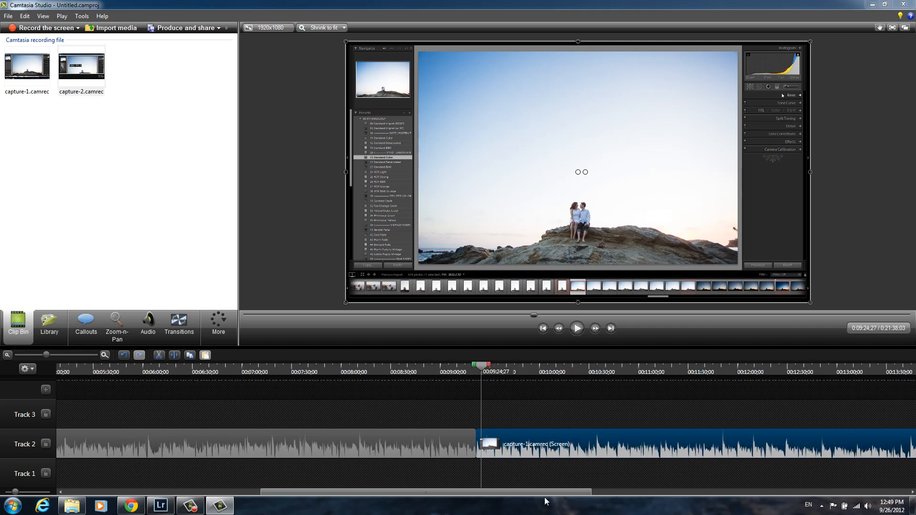
pyautogui.moveTo(545, 493); pyautogui.dragTo(565, 493)
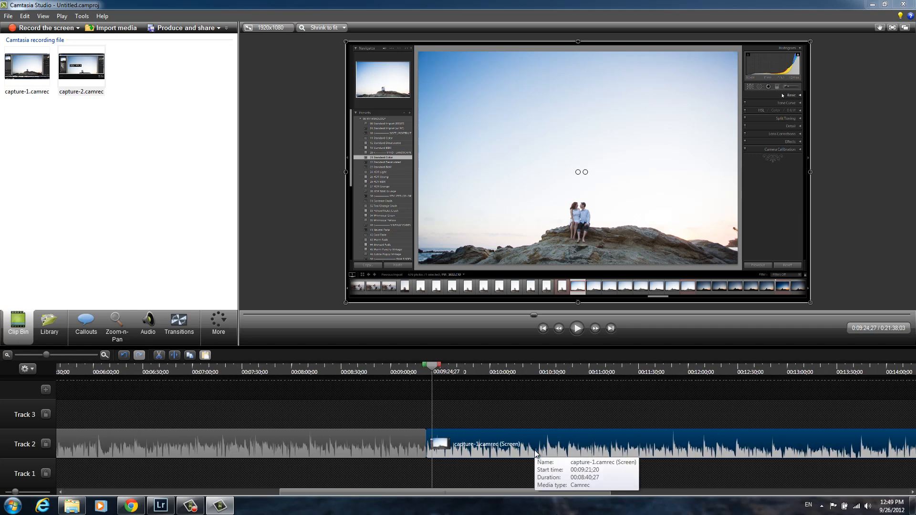
# - Play back capture-1 from about 0:10:00 on a wider timeline and pause at 0:10:06;02
pyautogui.click(490, 371)
pyautogui.press('space')
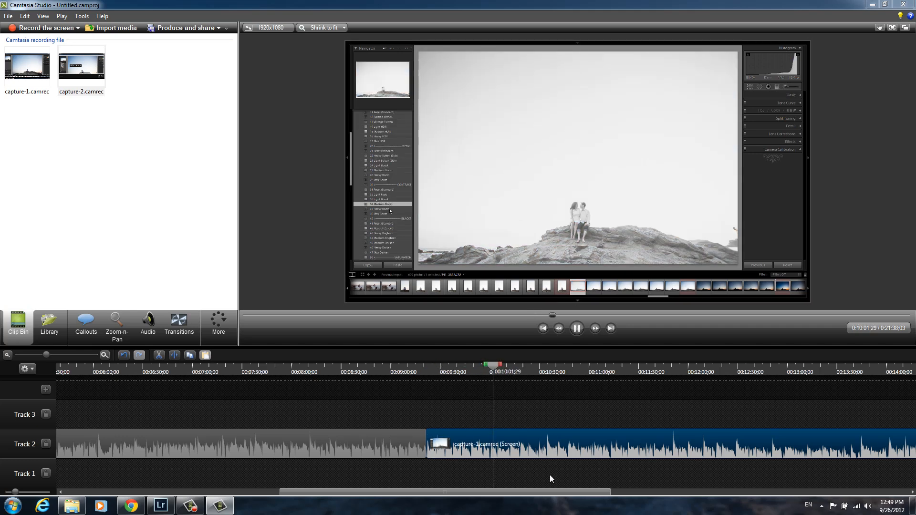
pyautogui.scroll(-2, 584, 445)
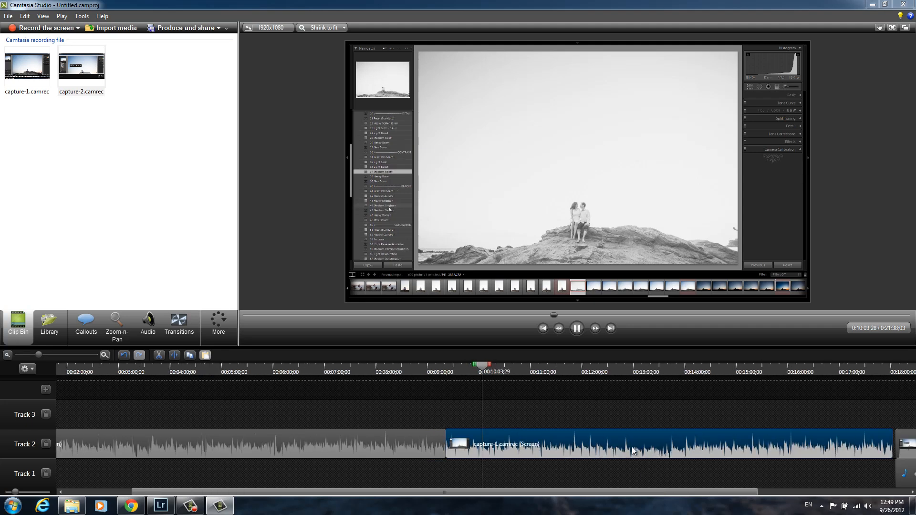
pyautogui.moveTo(599, 490); pyautogui.dragTo(604, 490)
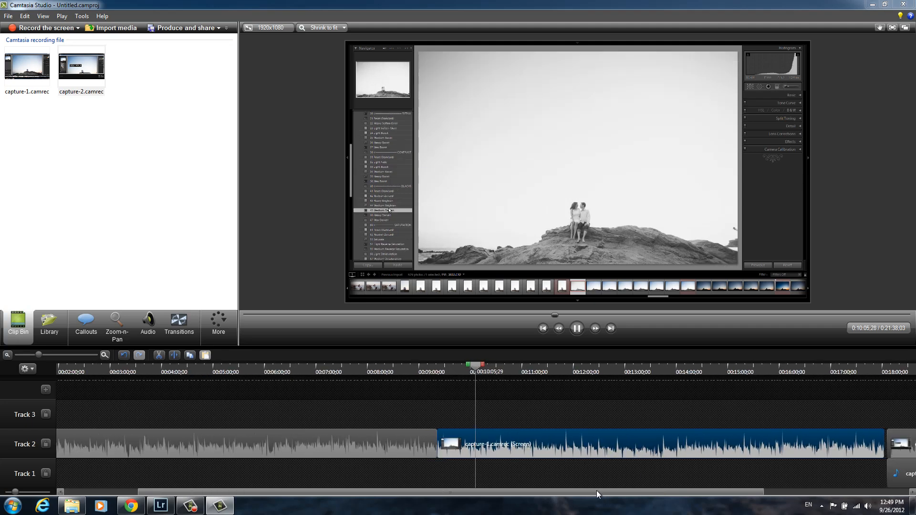
pyautogui.press('space')
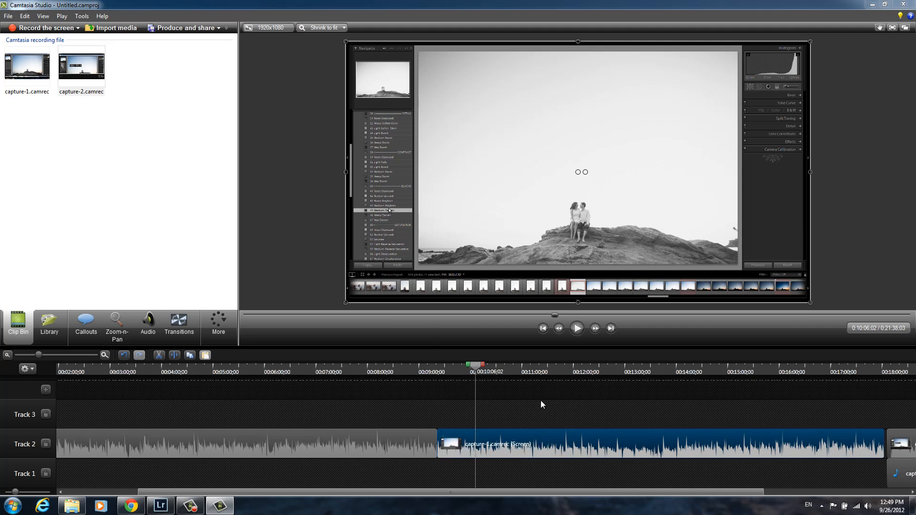
# - Add a Zoom-n-Pan at 0:10:06;02 that enlarges the preset list to 255 %, and play back the zoom from just before it
pyautogui.click(115, 333)
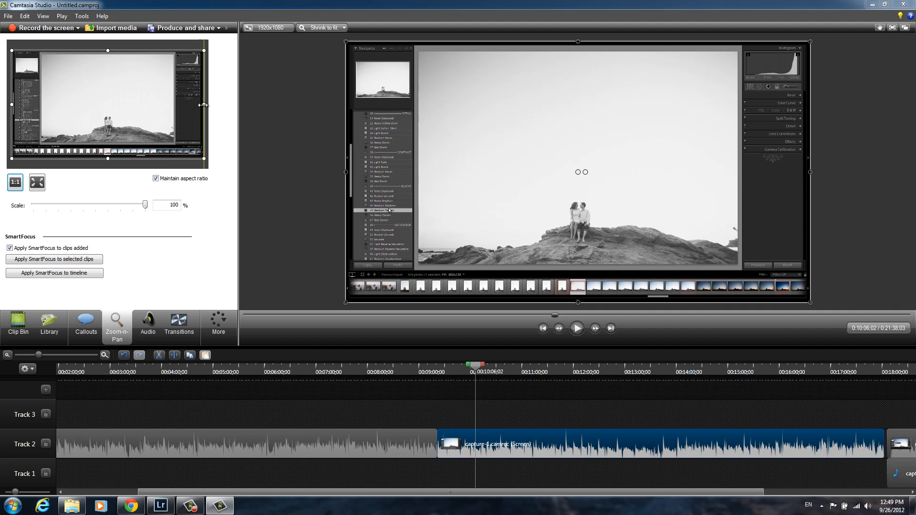
pyautogui.moveTo(203, 104); pyautogui.dragTo(41, 134)
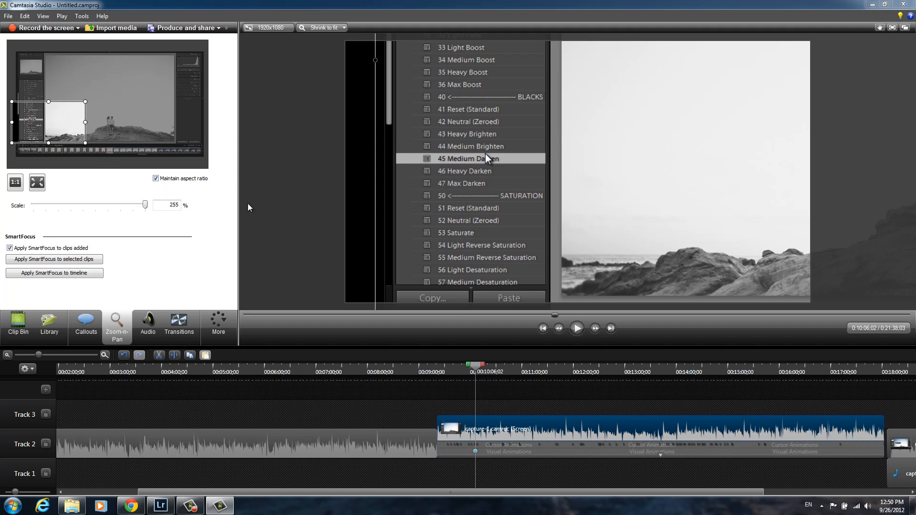
pyautogui.click(473, 372)
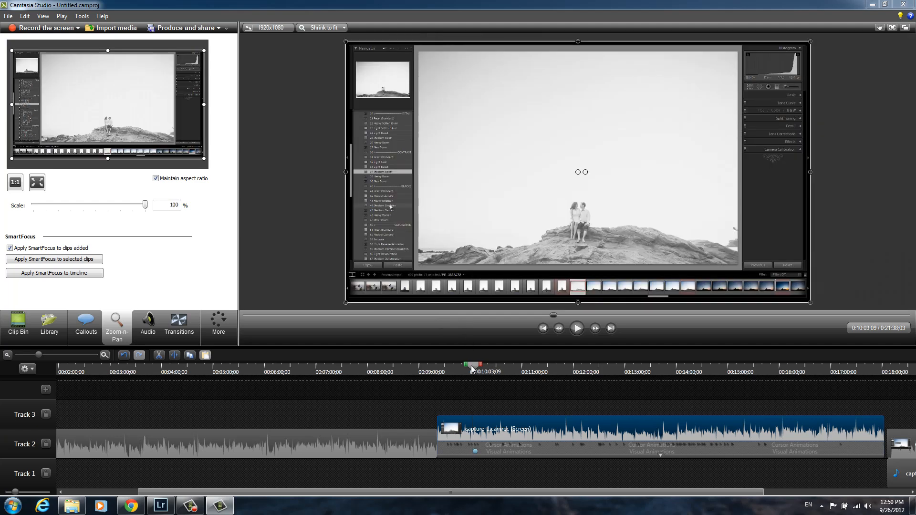
pyautogui.press('space')
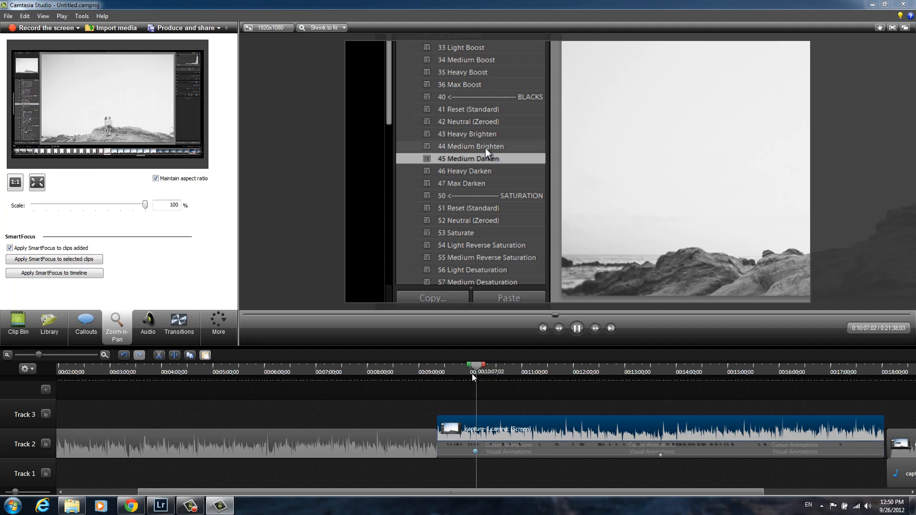
pyautogui.press('space')
pyautogui.press('space')
pyautogui.press('space')
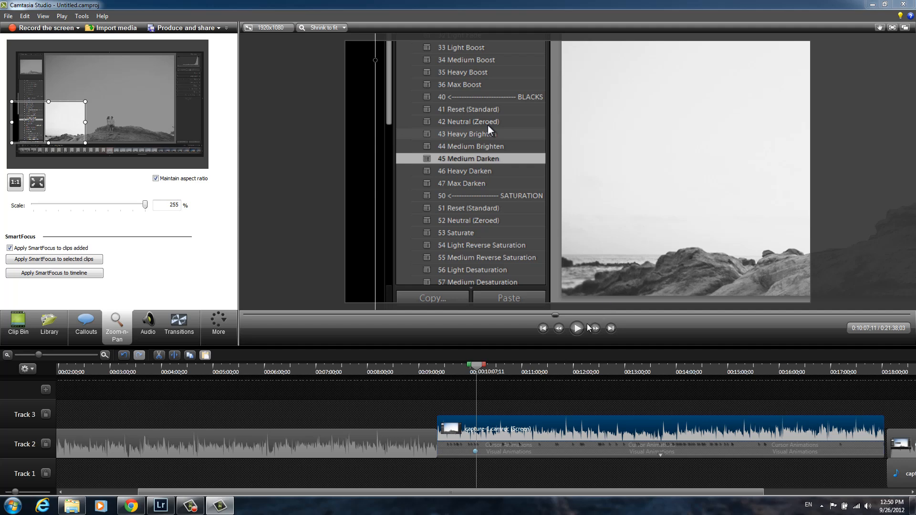
# - Add a second zoom animation to capture-1 at 0:10:07;11 with the scale reduced to 89 %
pyautogui.click(146, 203)
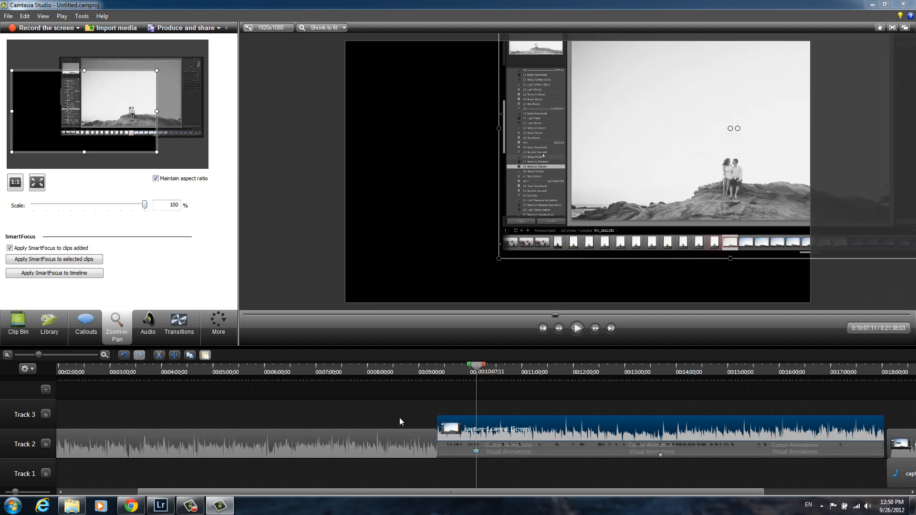
pyautogui.click(476, 450)
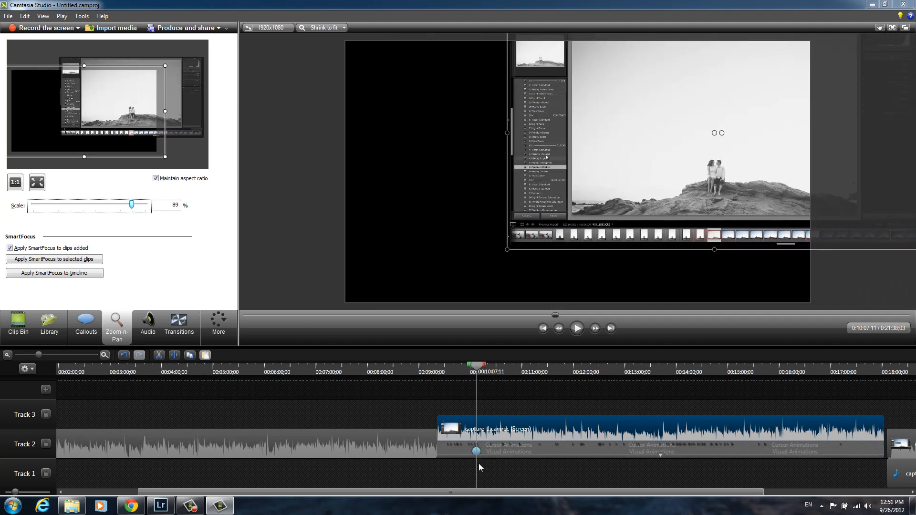
pyautogui.click(476, 369)
# - Try to lengthen the first zoom animation on capture-1 by starting it earlier, and delete that animation
pyautogui.scroll(-2, 477, 433)
pyautogui.scroll(6, 427, 447)
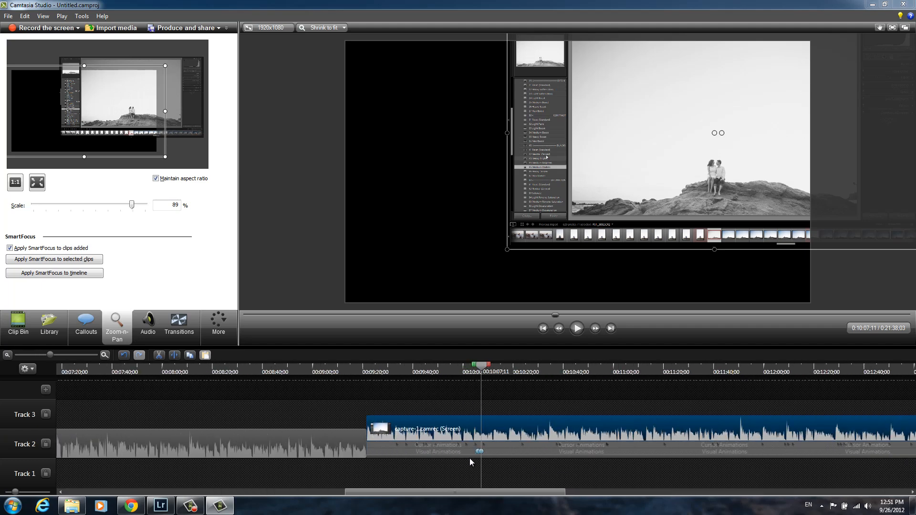
pyautogui.scroll(-1, 440, 463)
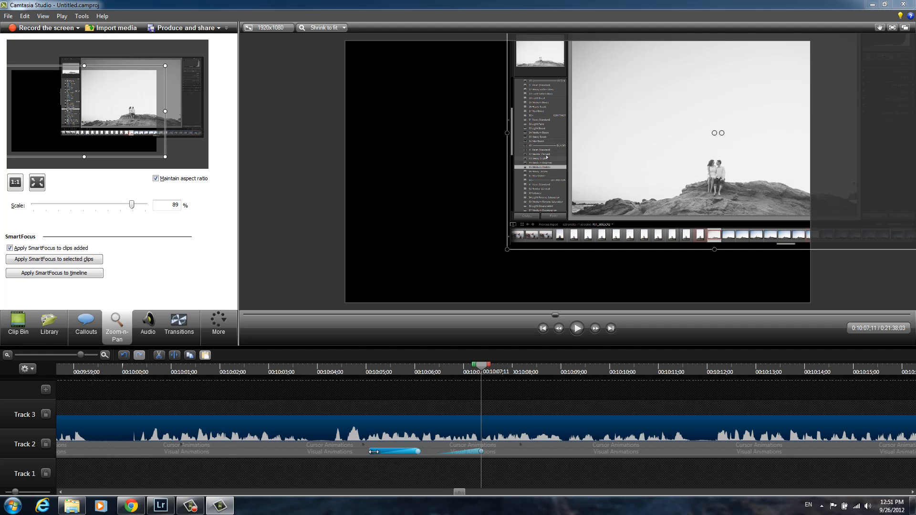
pyautogui.moveTo(371, 452)
pyautogui.mouseDown()
pyautogui.moveTo(327, 452)
pyautogui.moveTo(363, 452)
pyautogui.mouseUp()
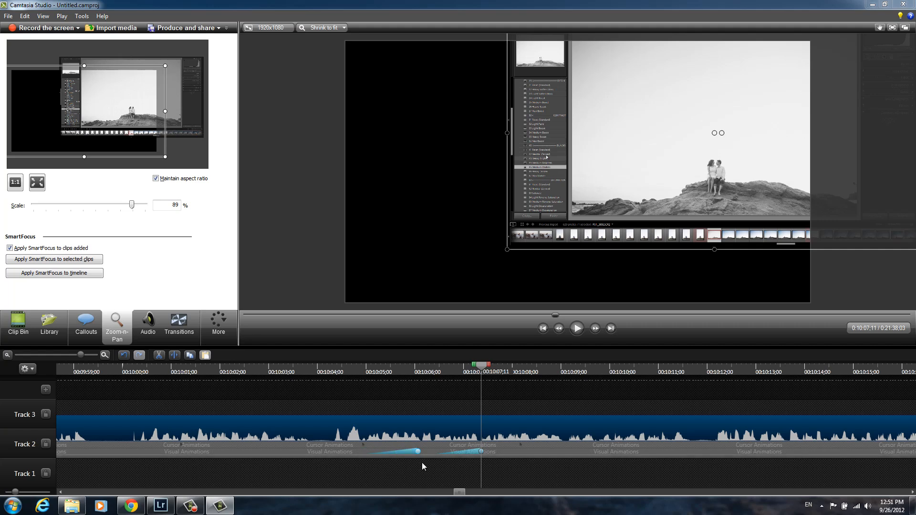
pyautogui.press('Delete')
# - Start the remaining zoom animation at 0:10:07;11 earlier, delete it from capture-1 and deselect the clip
pyautogui.click(463, 451)
pyautogui.moveTo(435, 449); pyautogui.dragTo(419, 450)
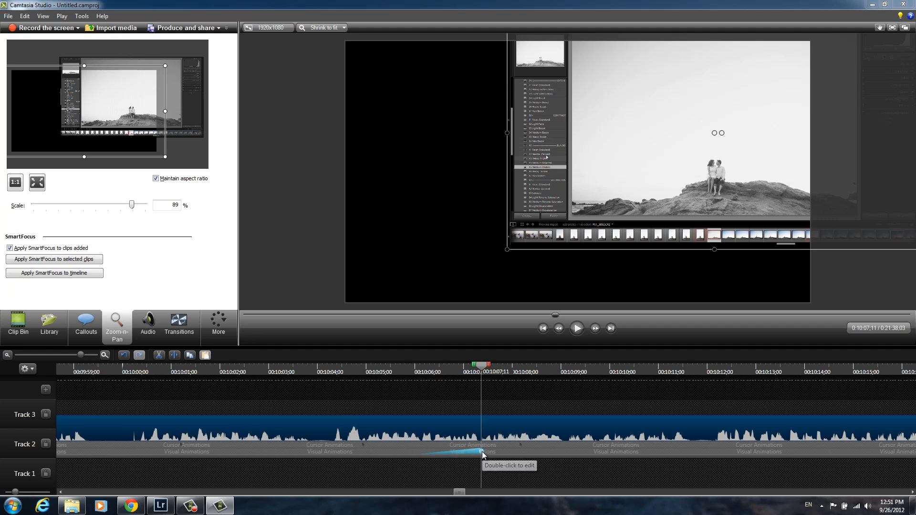
pyautogui.click(481, 451)
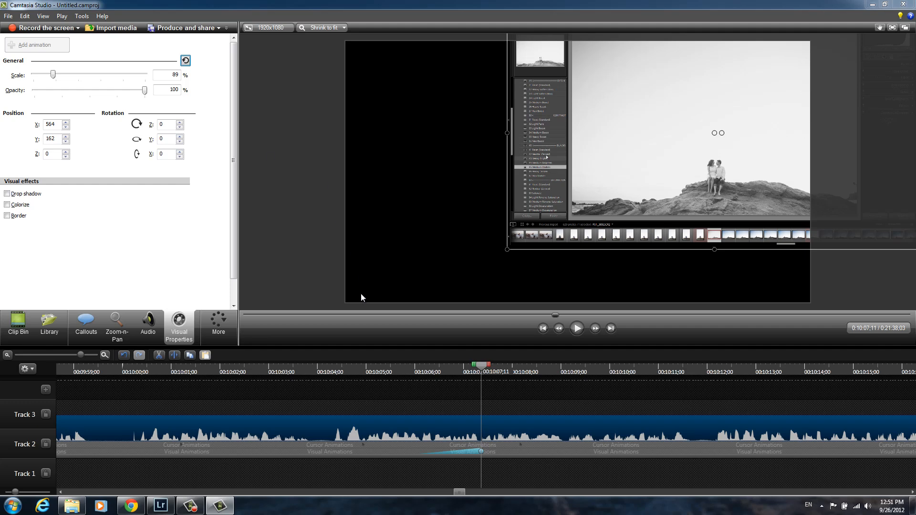
pyautogui.press('Delete')
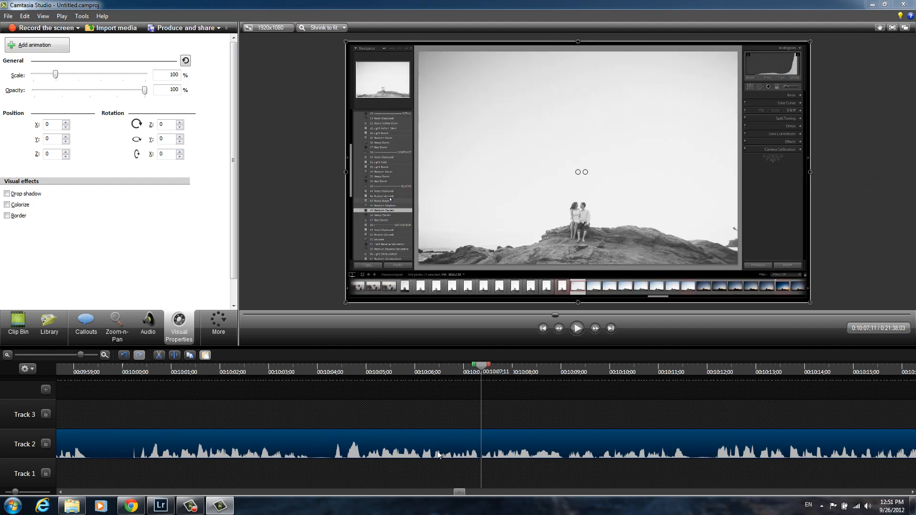
pyautogui.click(420, 404)
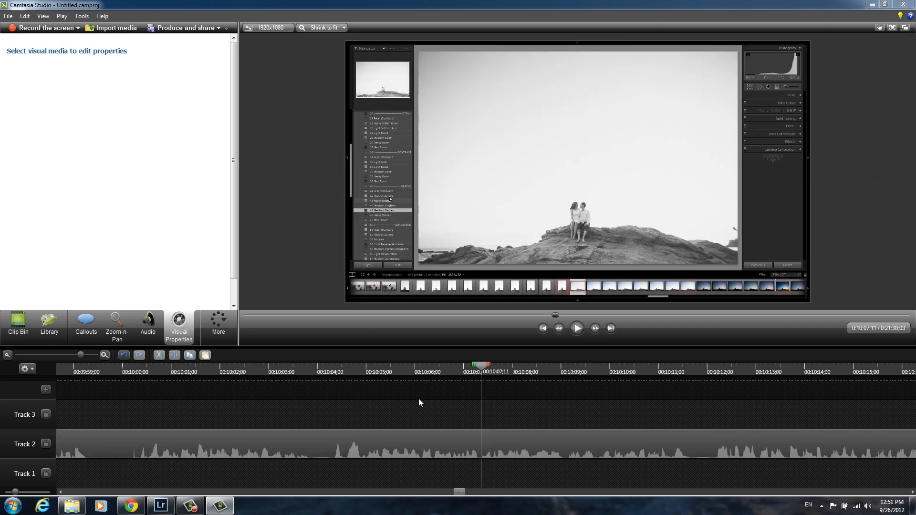
# - Show the whole timeline and browse the Library down to the saved keyboard-shortcut callouts
pyautogui.scroll(-6, 427, 415)
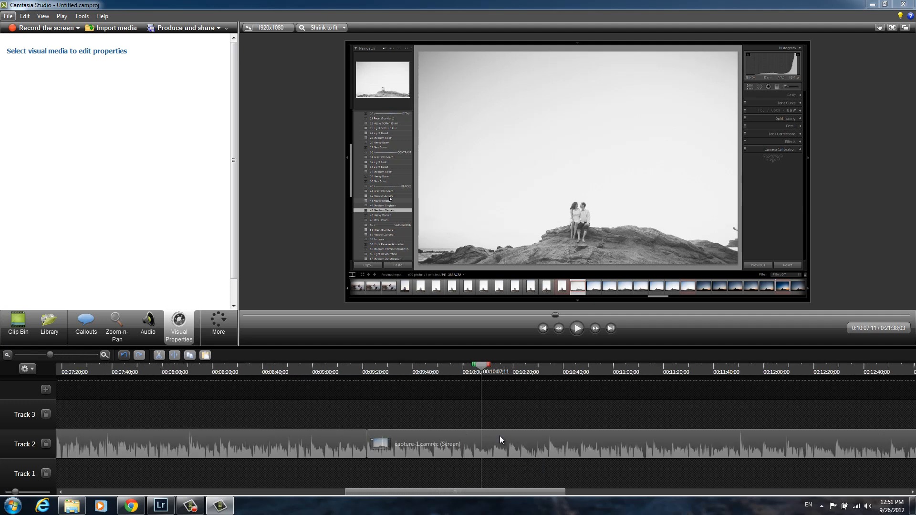
pyautogui.scroll(-1, 500, 438)
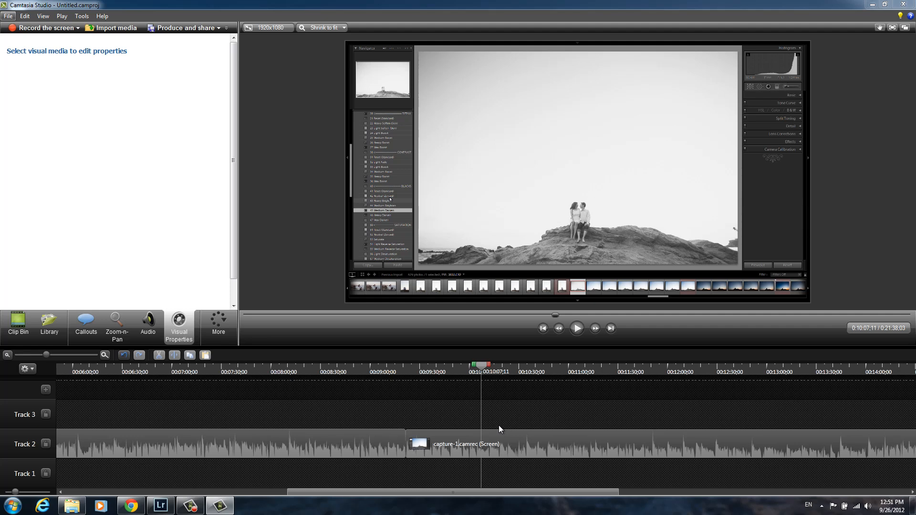
pyautogui.scroll(-3, 499, 425)
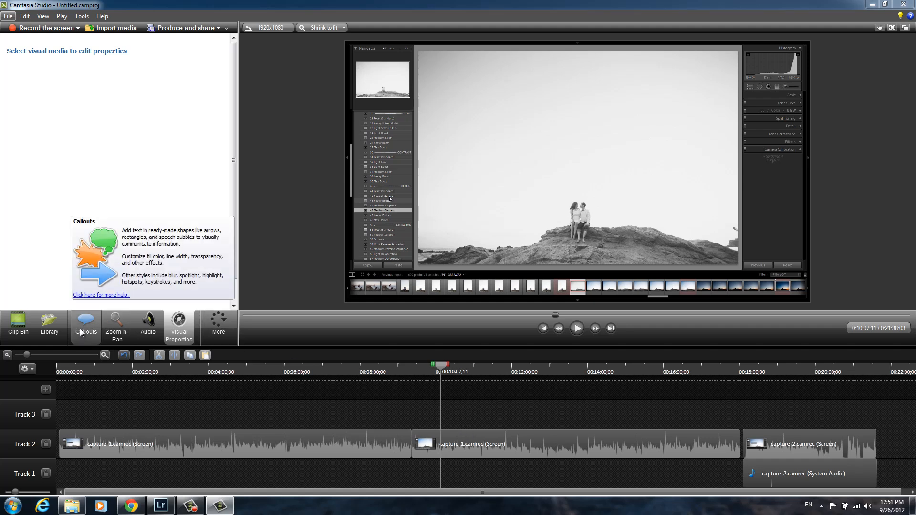
pyautogui.moveTo(151, 442)
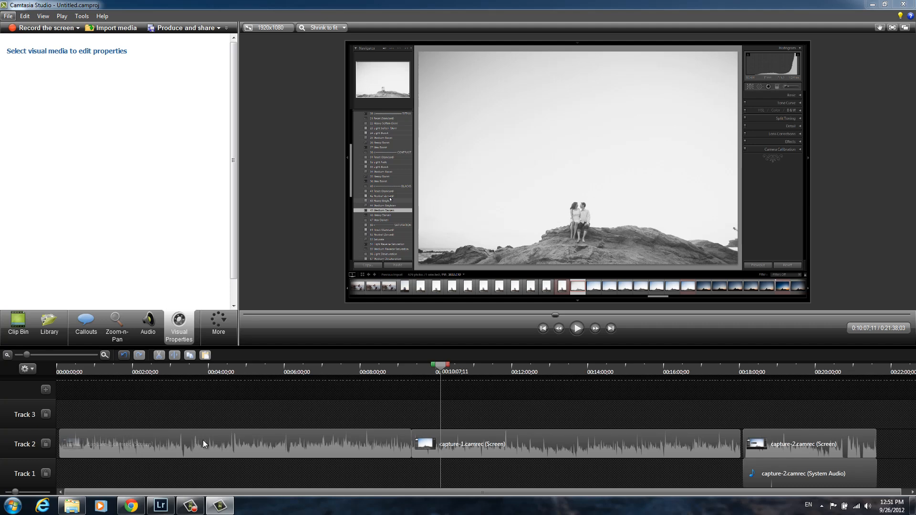
pyautogui.click(85, 328)
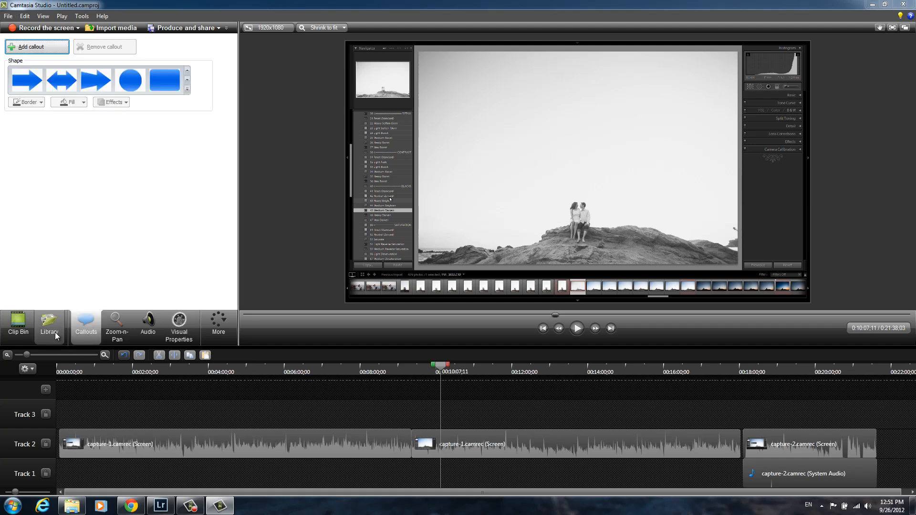
pyautogui.click(62, 326)
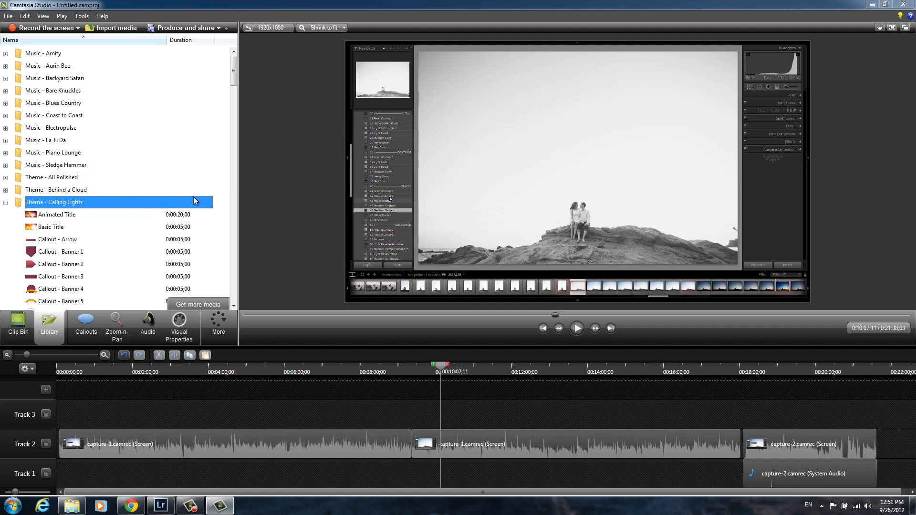
pyautogui.moveTo(232, 79); pyautogui.dragTo(245, 159)
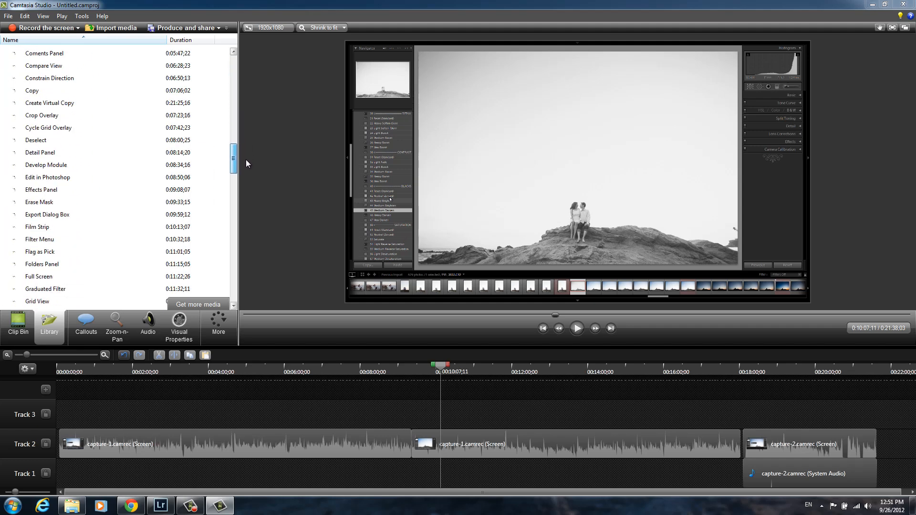
pyautogui.scroll(1, 24, 201)
# - Preview the Develop Module, Edit in Photoshop and Effects Panel callouts from the Library
pyautogui.click(30, 190)
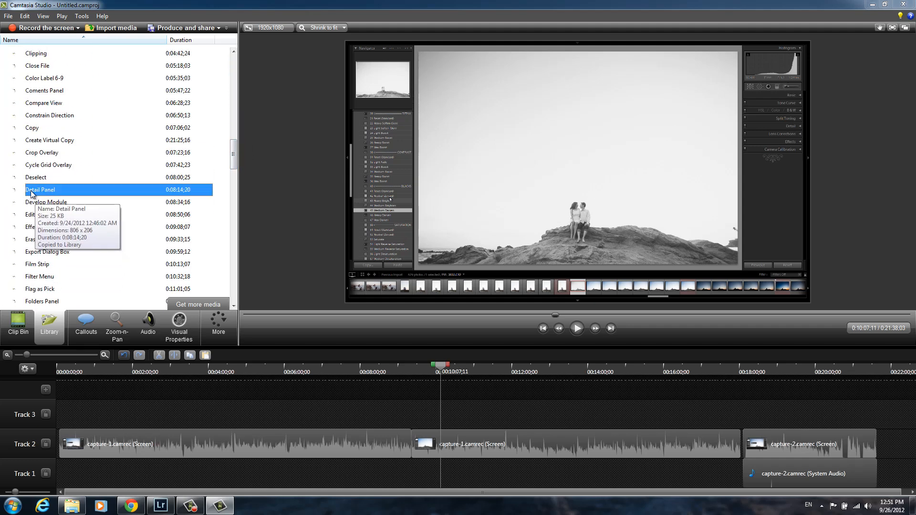
pyautogui.click(32, 202)
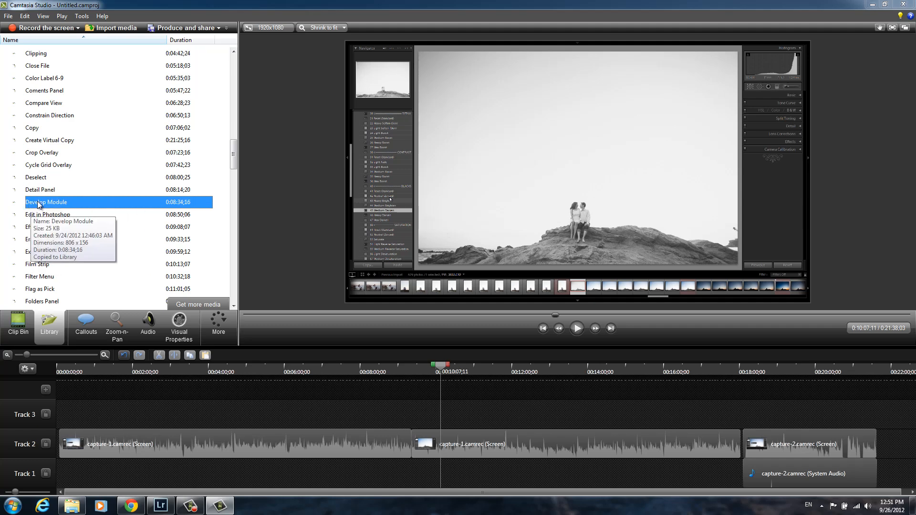
pyautogui.doubleClick(38, 202)
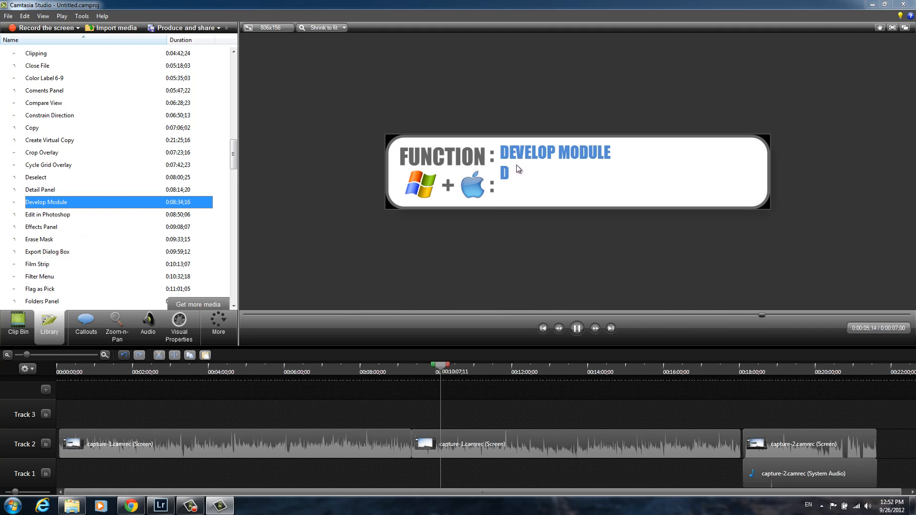
pyautogui.click(41, 217)
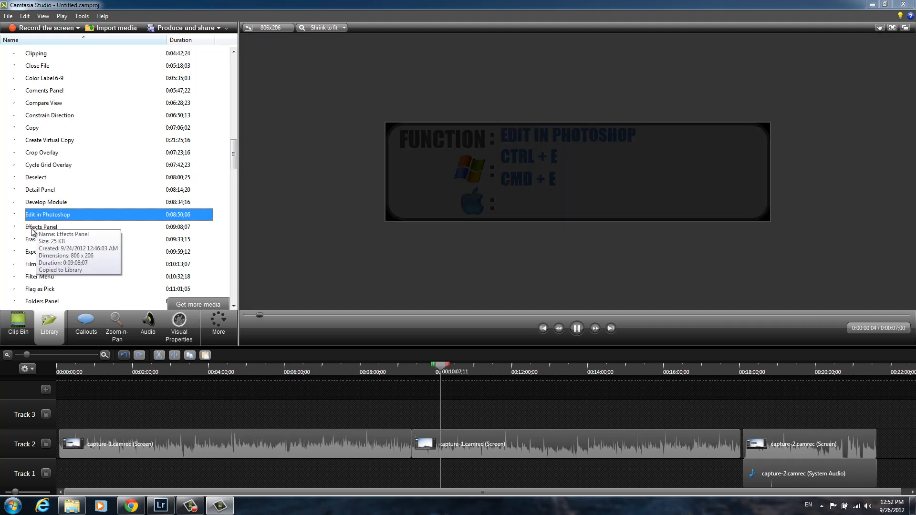
pyautogui.click(33, 228)
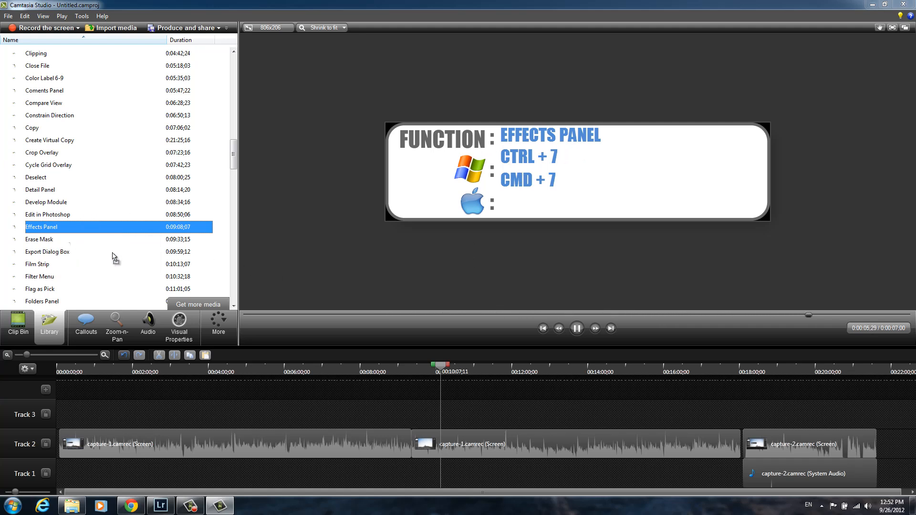
# - Place the Effects Panel callout on Track 3 at about 0:10:07 and play back that passage
pyautogui.moveTo(439, 425)
pyautogui.mouseDown()
pyautogui.moveTo(453, 426)
pyautogui.moveTo(444, 416)
pyautogui.mouseUp()
pyautogui.click(437, 371)
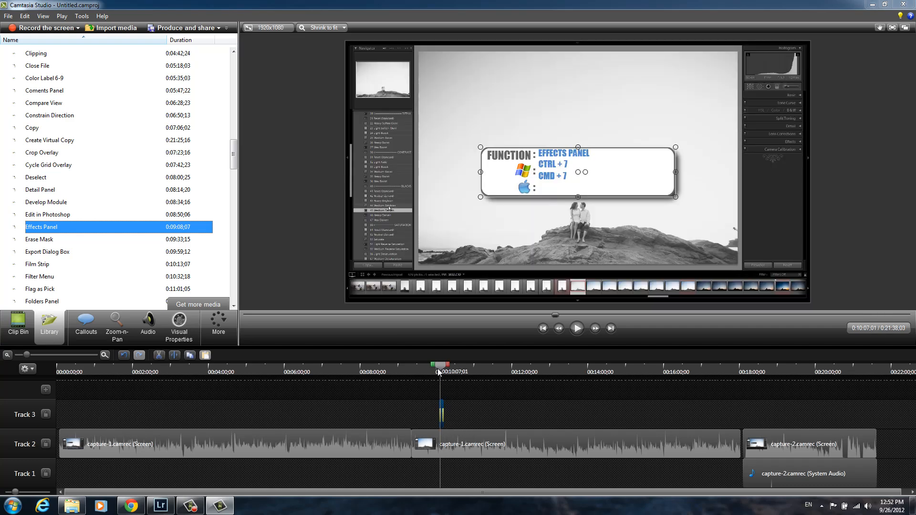
pyautogui.press('space')
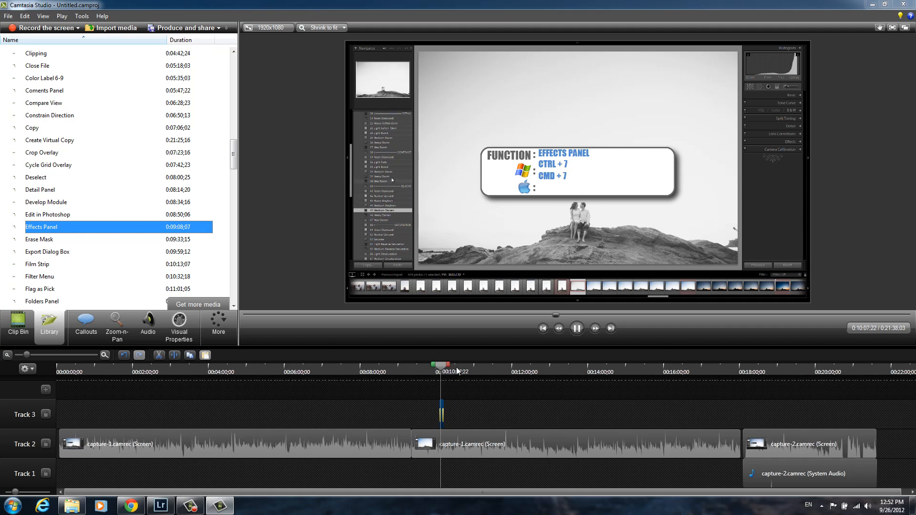
pyautogui.click(436, 373)
pyautogui.press('space')
pyautogui.press('space')
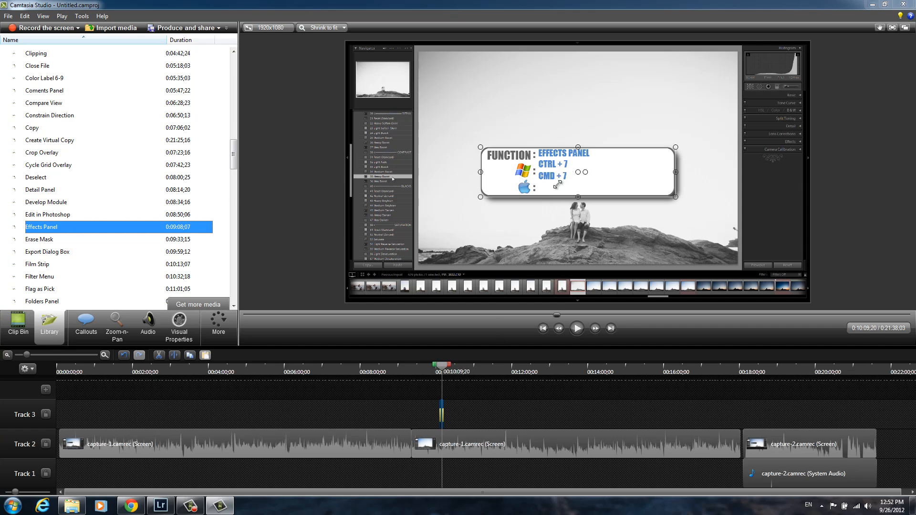
# - Move the Effects Panel callout to the lower-right corner of the video frame and open its callout settings
pyautogui.moveTo(564, 169); pyautogui.dragTo(675, 253)
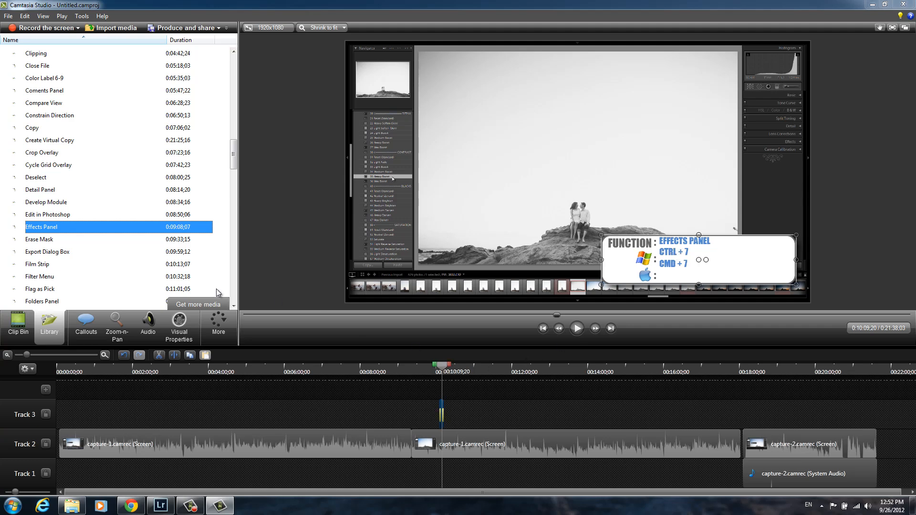
pyautogui.click(84, 328)
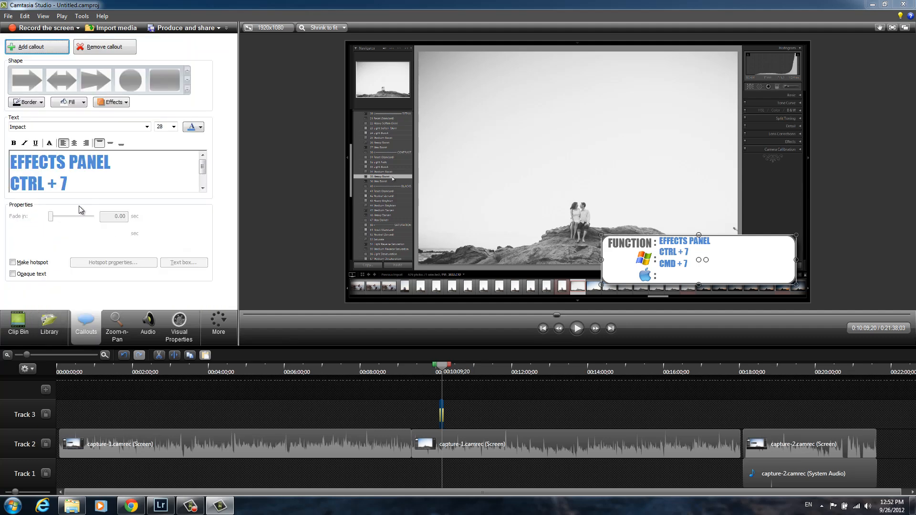
# - Extend the Effects Panel callout on Track 3 to about 11 seconds long and lengthen its fade-out to about 1.5 seconds
pyautogui.click(56, 323)
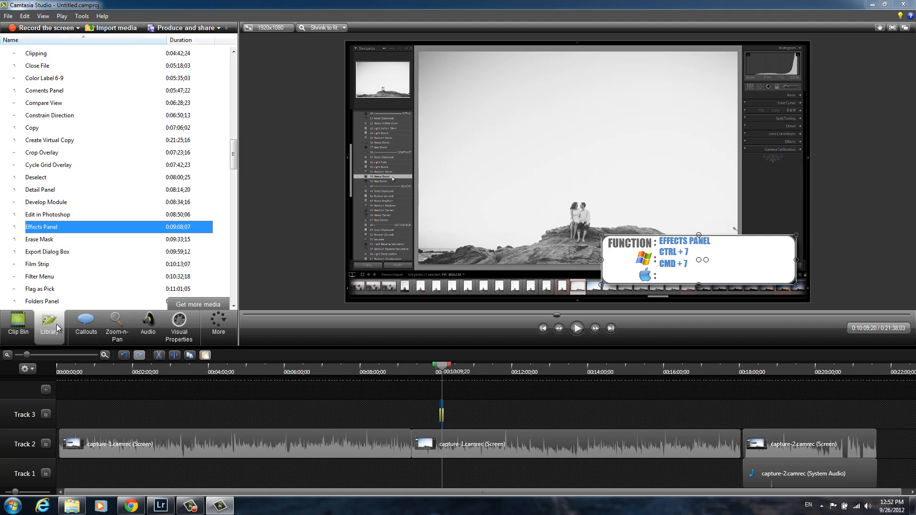
pyautogui.moveTo(234, 151); pyautogui.dragTo(238, 107)
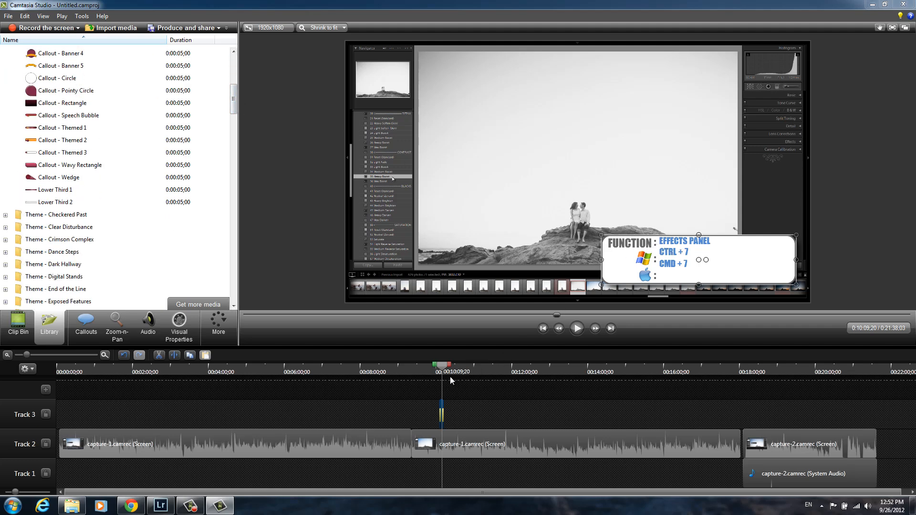
pyautogui.scroll(8, 438, 403)
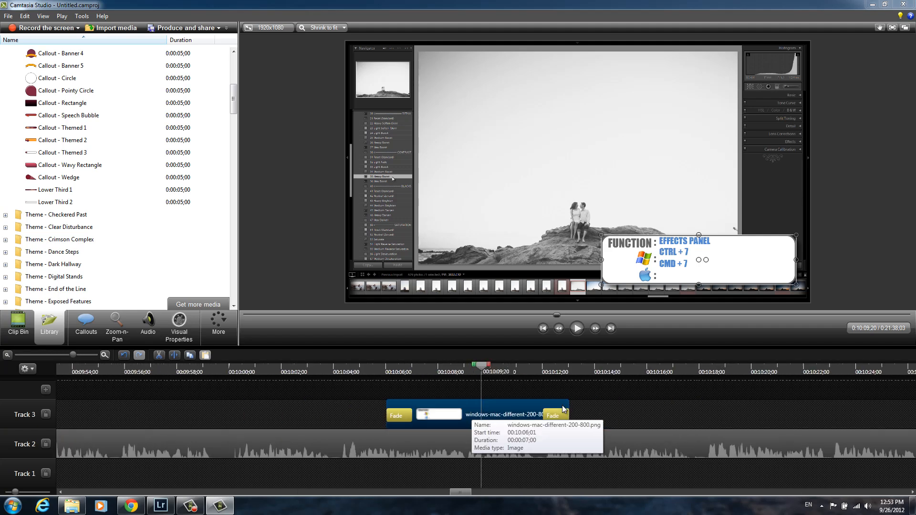
pyautogui.moveTo(567, 403); pyautogui.dragTo(673, 416)
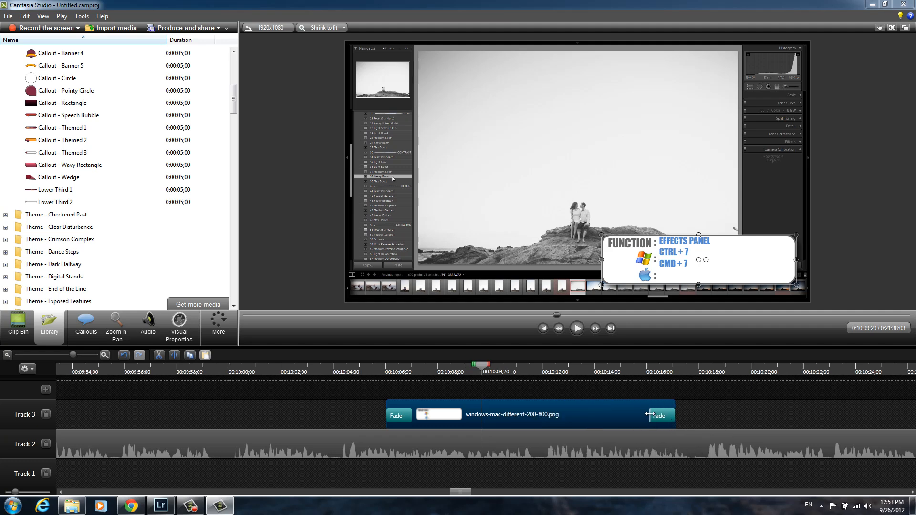
pyautogui.moveTo(611, 416); pyautogui.dragTo(637, 419)
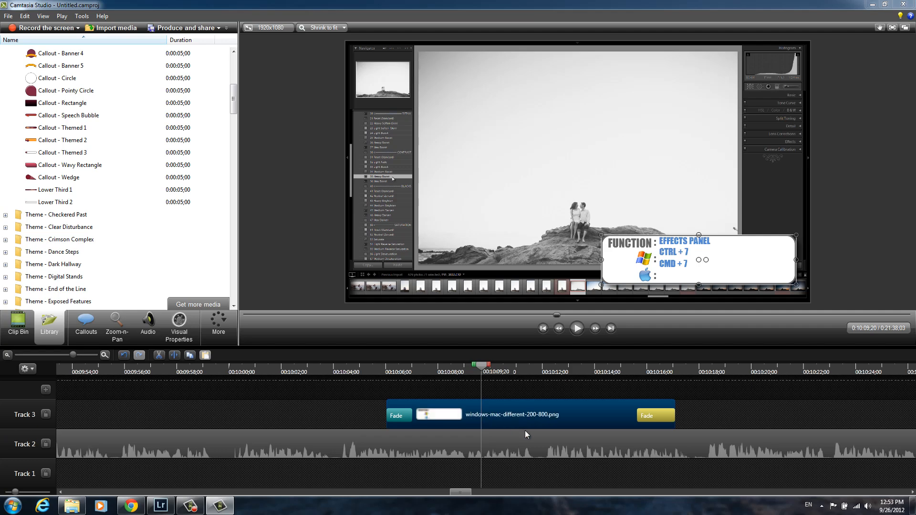
# - Delete the Effects Panel callout from Track 3
pyautogui.click(524, 411)
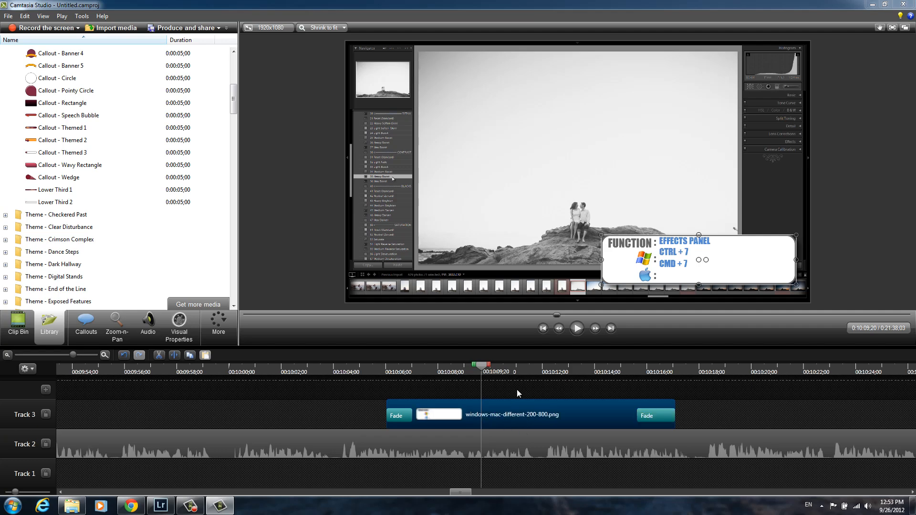
pyautogui.press('Delete')
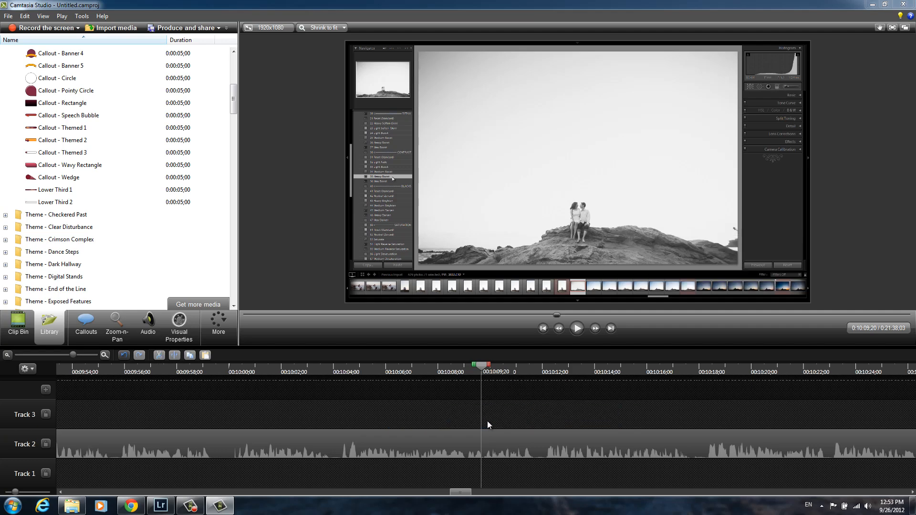
pyautogui.scroll(-8, 488, 421)
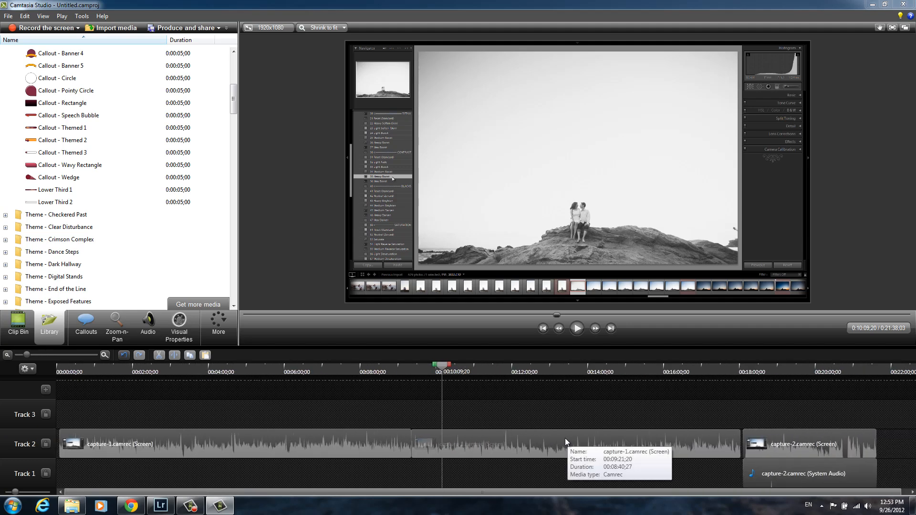
# - Skim the second capture-1 clip on Track 2, checking the passages around 0:12:57, 0:13:41 and 0:13:59
pyautogui.scroll(3, 514, 464)
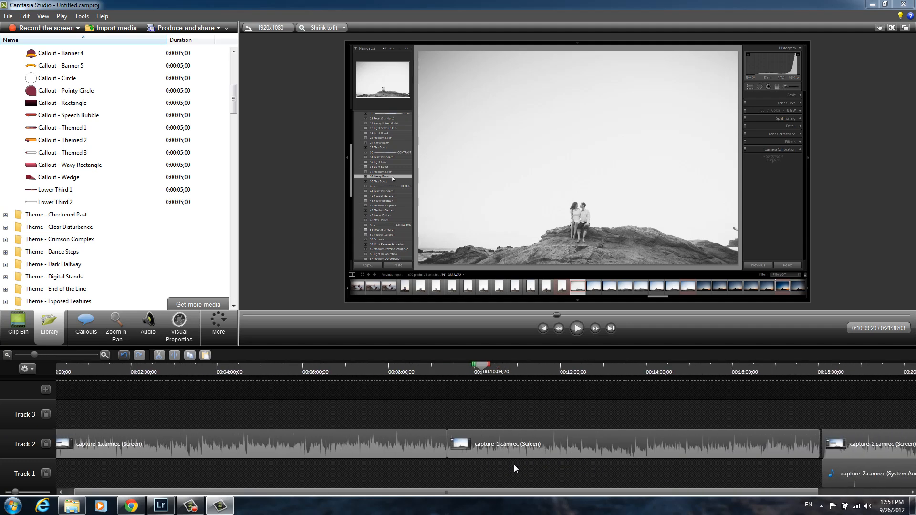
pyautogui.keyDown('ctrl'); pyautogui.scroll(3, 531, 471); pyautogui.keyUp('ctrl')
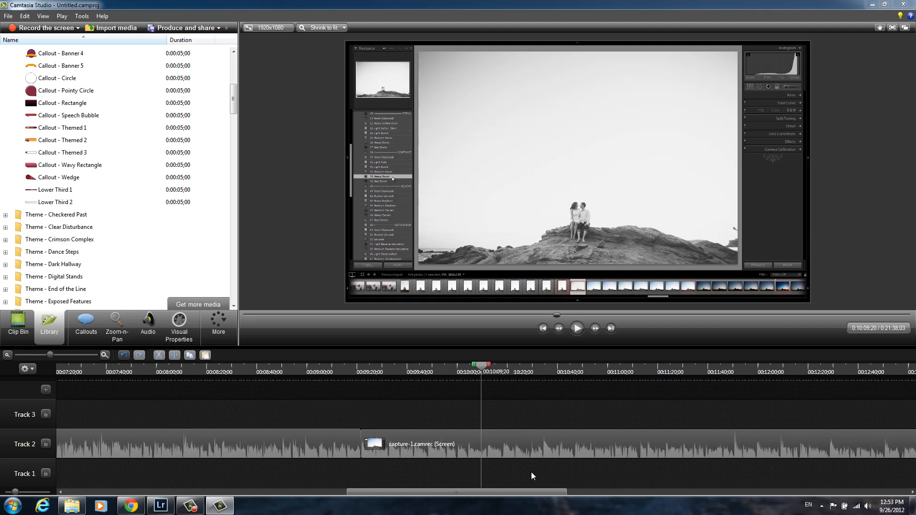
pyautogui.click(512, 373)
pyautogui.press('space')
pyautogui.moveTo(537, 490); pyautogui.dragTo(555, 490)
pyautogui.click(640, 367)
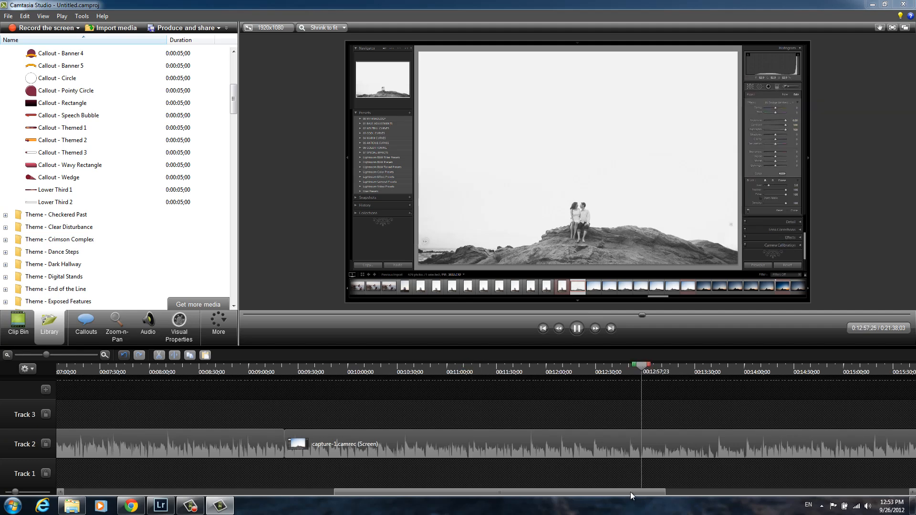
pyautogui.moveTo(630, 491); pyautogui.dragTo(684, 492)
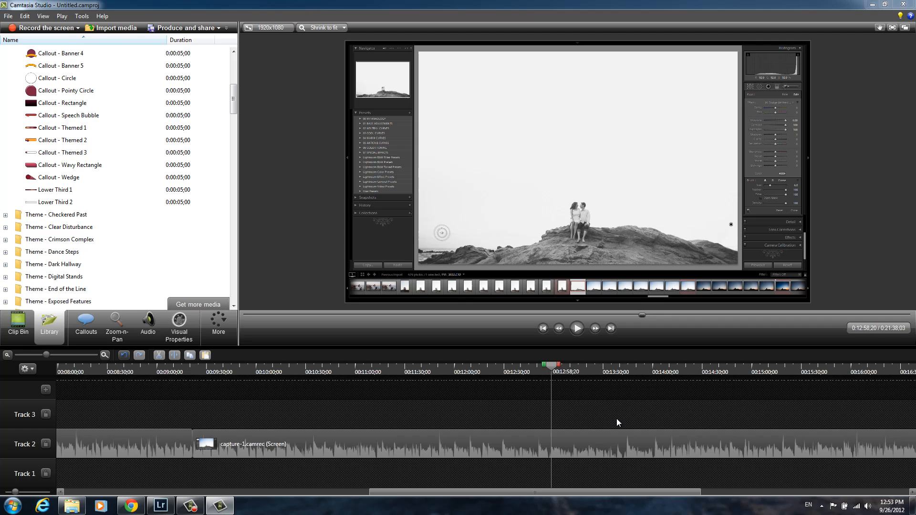
pyautogui.click(622, 370)
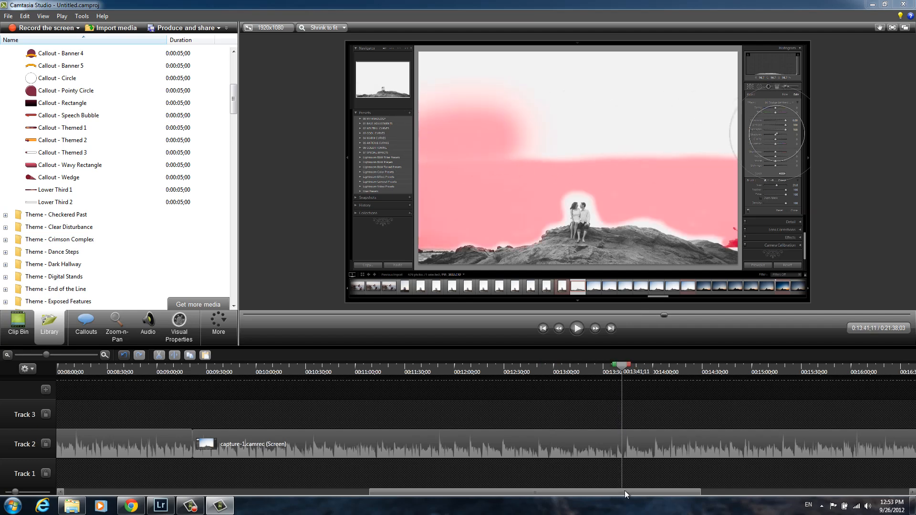
pyautogui.moveTo(625, 490); pyautogui.dragTo(674, 493)
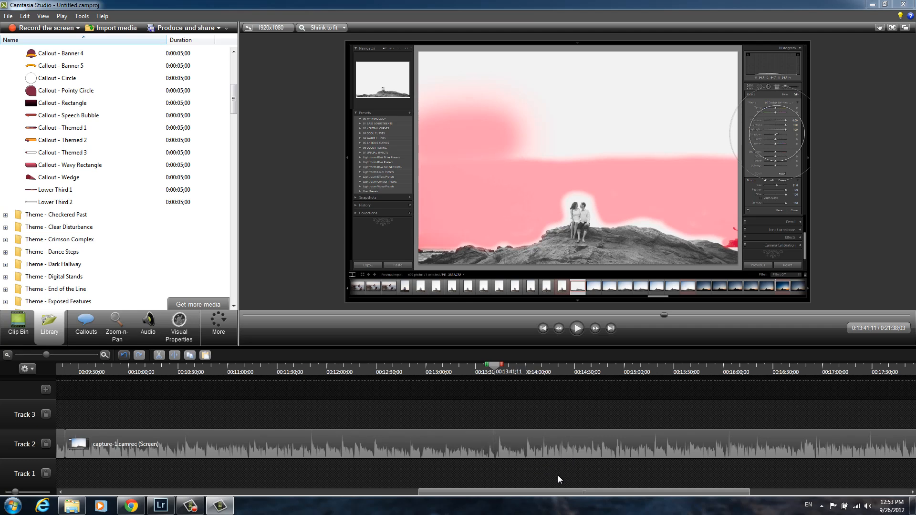
pyautogui.moveTo(574, 493); pyautogui.dragTo(614, 498)
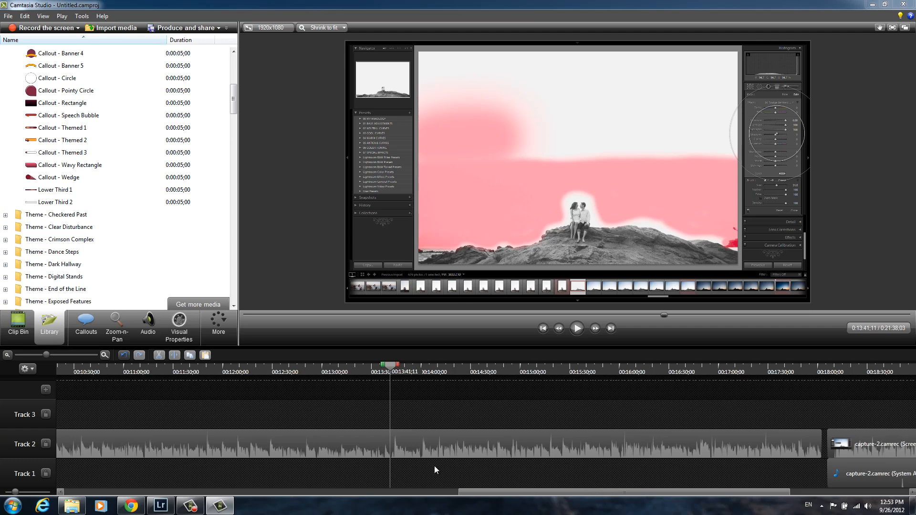
pyautogui.moveTo(414, 370); pyautogui.dragTo(419, 373)
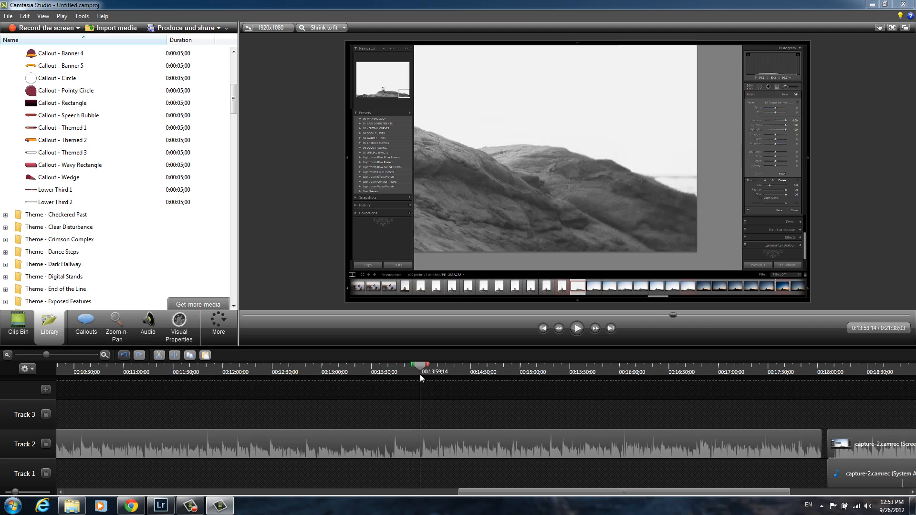
pyautogui.press('space')
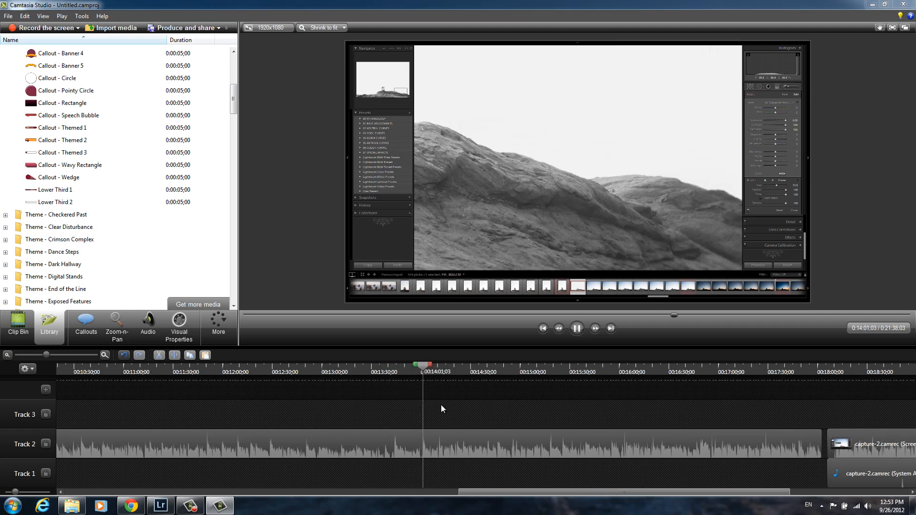
pyautogui.press('space')
# - Show the Clip Bin and try moving the capture-2 screen clip on Track 2 against the end of capture-1
pyautogui.moveTo(629, 490); pyautogui.dragTo(791, 491)
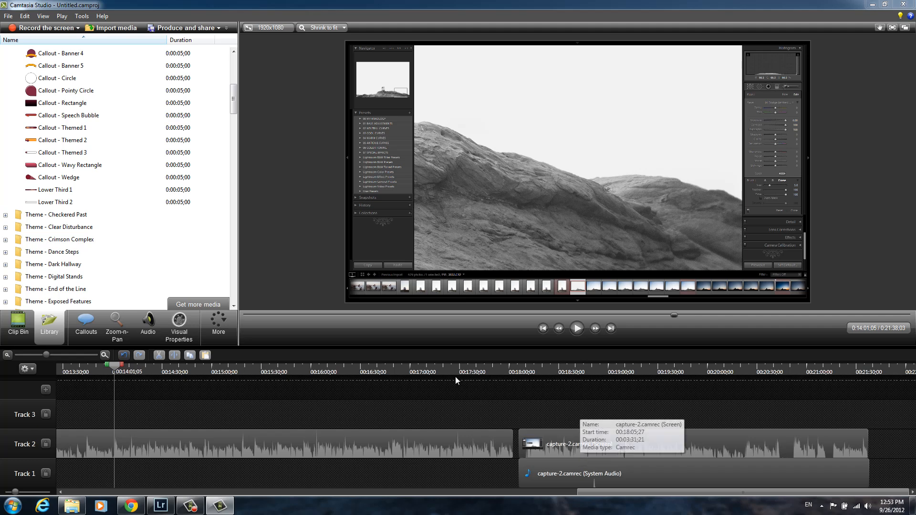
pyautogui.click(18, 324)
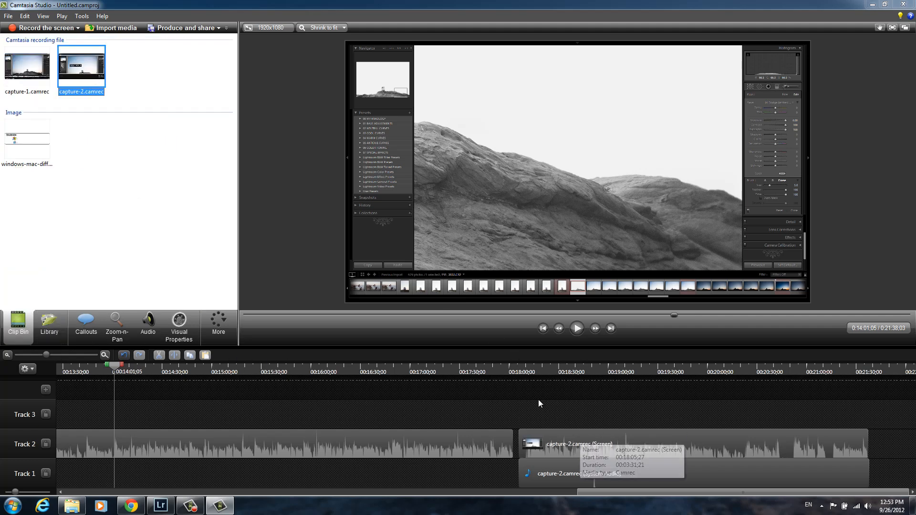
pyautogui.click(526, 371)
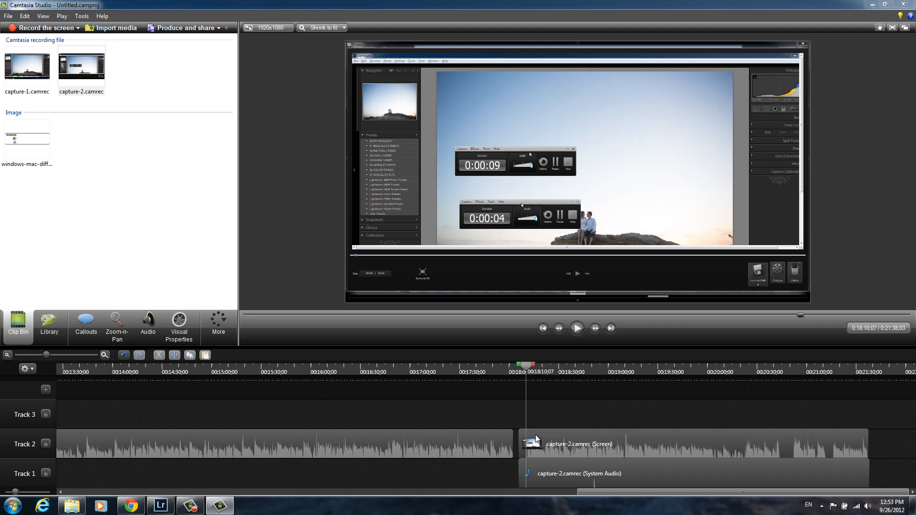
pyautogui.click(554, 438)
pyautogui.moveTo(577, 439); pyautogui.dragTo(525, 443)
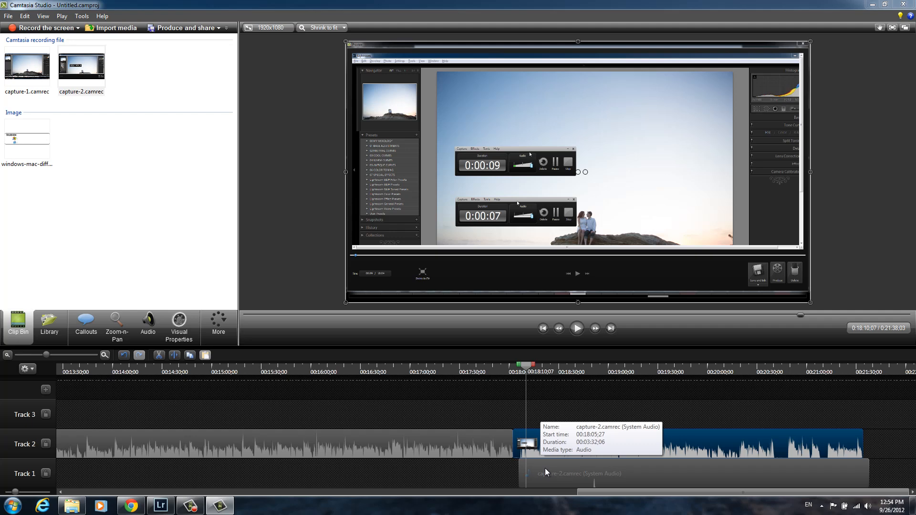
# - Undo the capture-2 clip move and play back the passage around 0:18:50 where the system audio has a spike
pyautogui.click(544, 468)
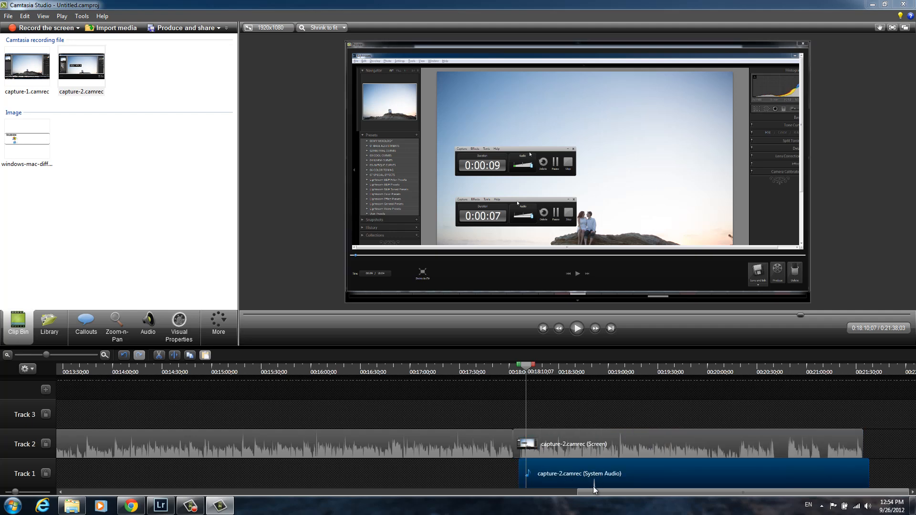
pyautogui.moveTo(597, 373); pyautogui.dragTo(594, 372)
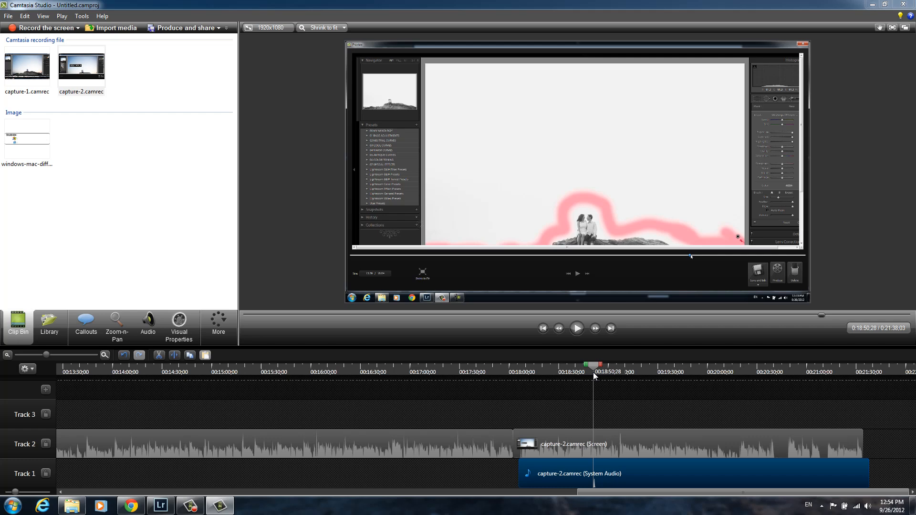
pyautogui.click(602, 434)
pyautogui.moveTo(596, 371); pyautogui.dragTo(593, 369)
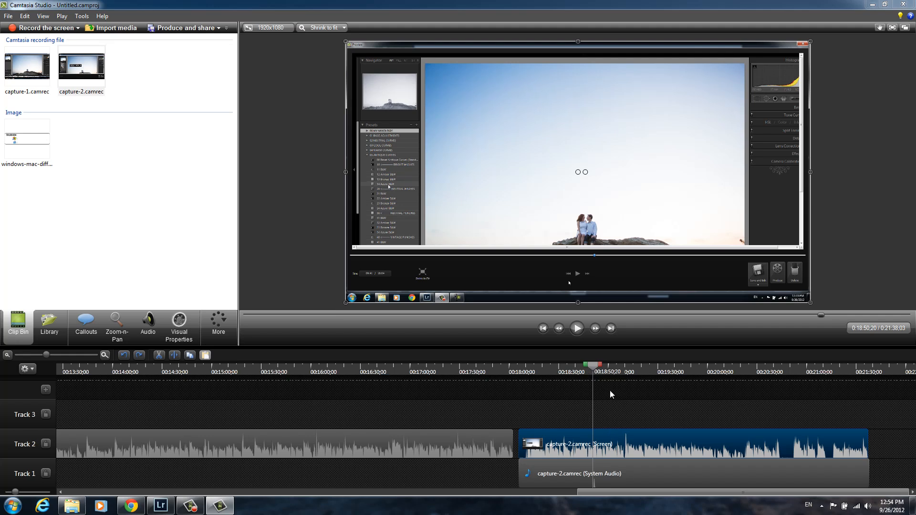
pyautogui.press('space')
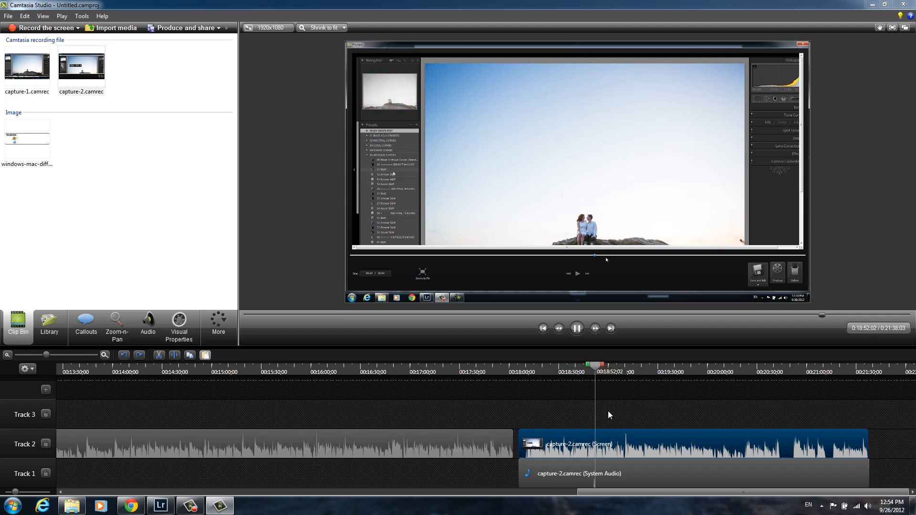
pyautogui.press('space')
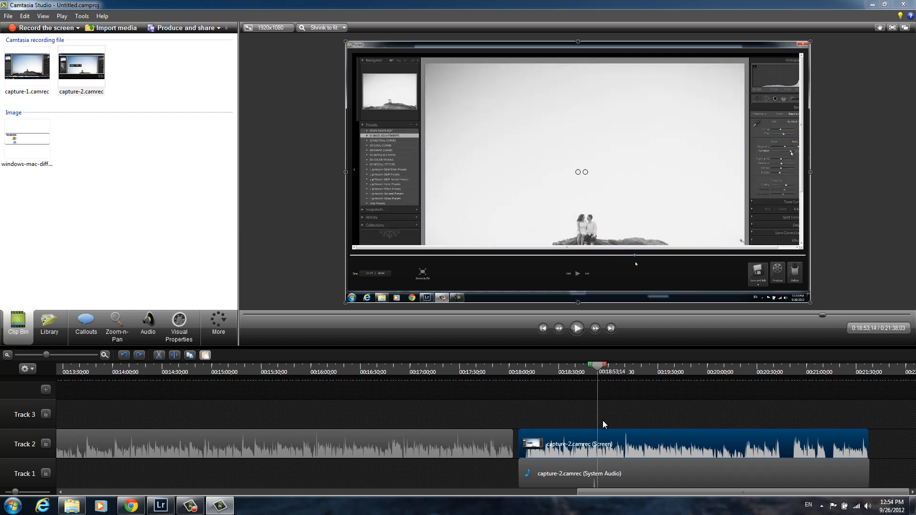
pyautogui.click(594, 371)
pyautogui.press('space')
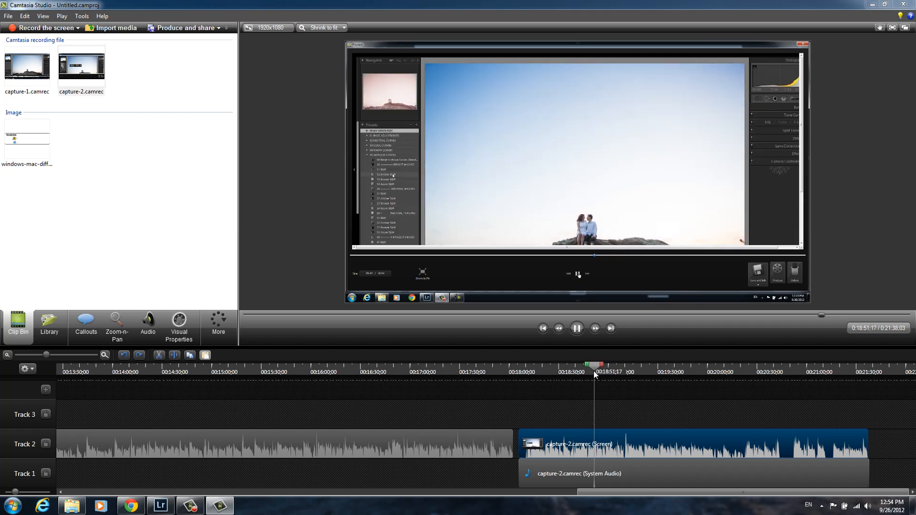
pyautogui.press('space')
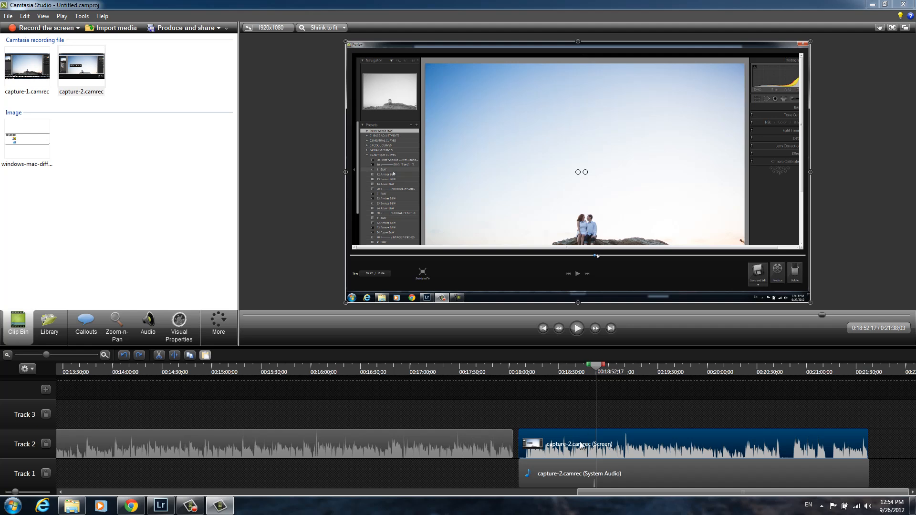
# - Delete the capture-2 system audio from Track 1 and move the capture-2 screen clip against the end of capture-1
pyautogui.click(573, 474)
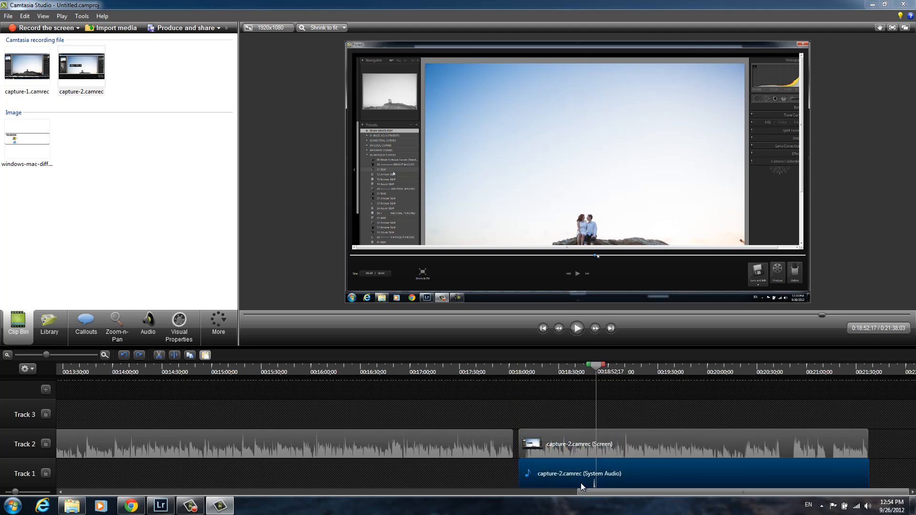
pyautogui.press('Delete')
pyautogui.moveTo(545, 431); pyautogui.dragTo(540, 431)
# - Play back the join between capture-1 and capture-2 at about 0:18:02 and the opening of capture-2 up to about 0:18:20
pyautogui.click(523, 370)
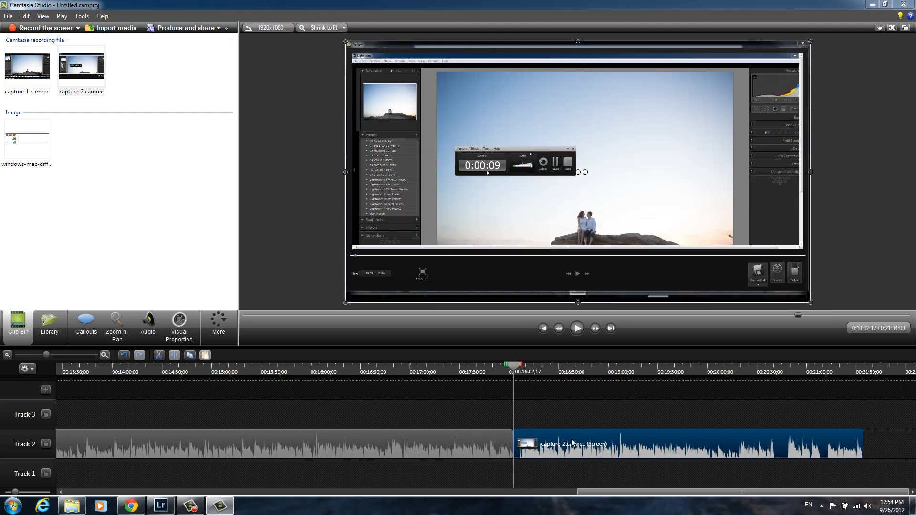
pyautogui.scroll(3, 533, 450)
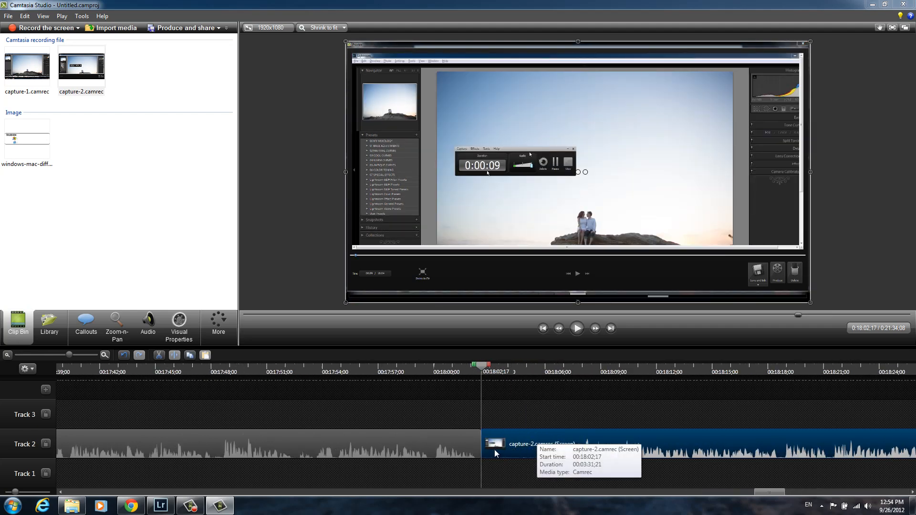
pyautogui.moveTo(491, 367); pyautogui.dragTo(445, 377)
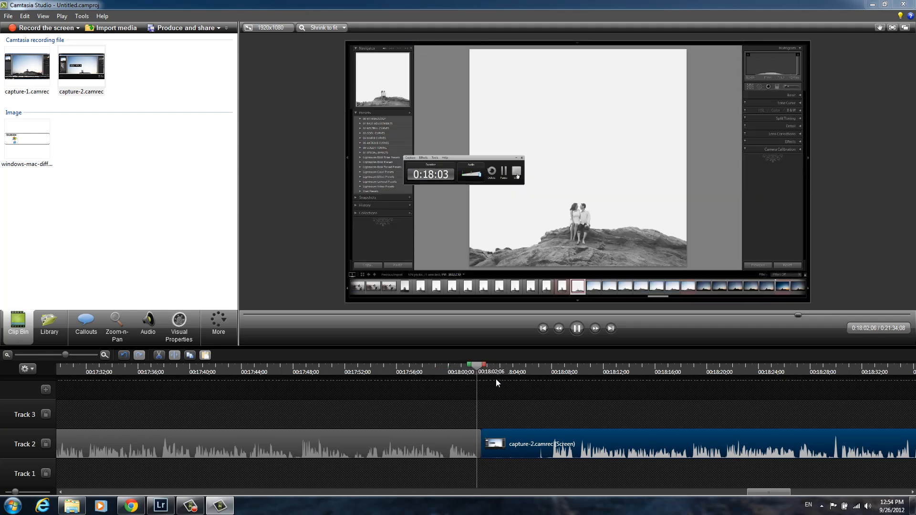
pyautogui.click(536, 376)
pyautogui.press('space')
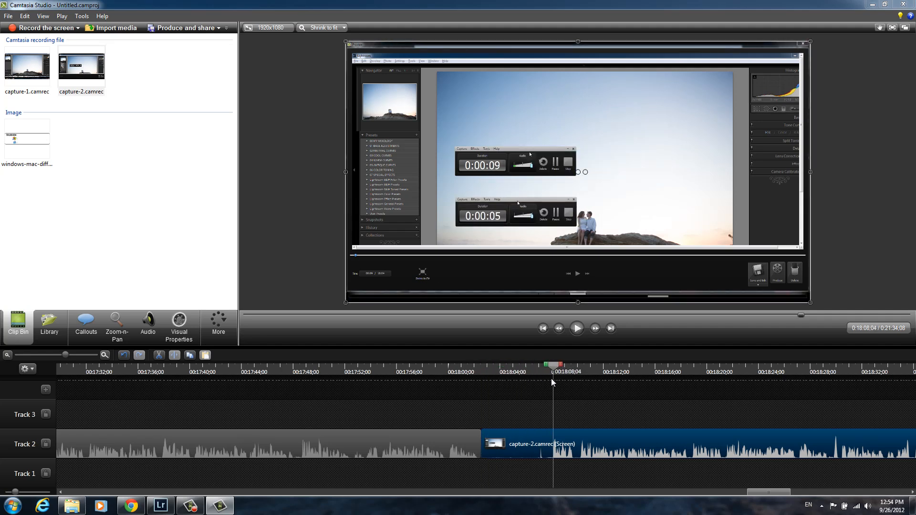
pyautogui.click(578, 376)
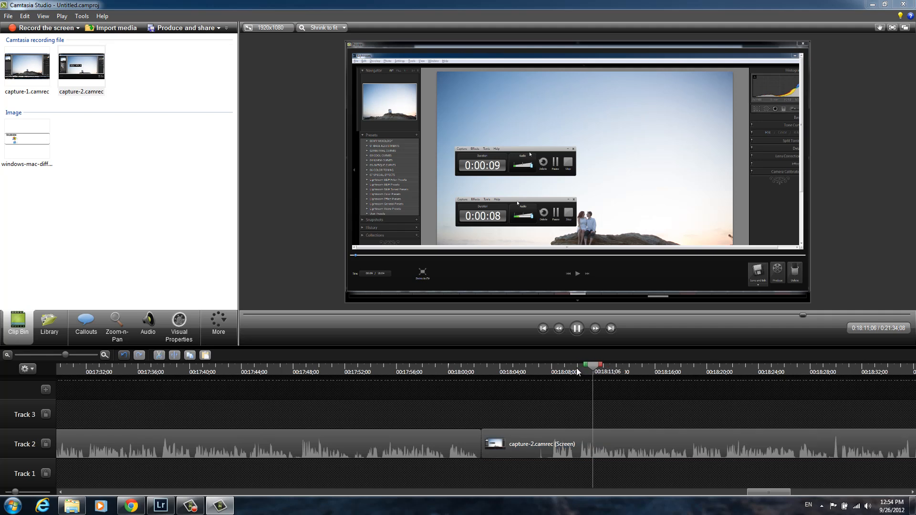
pyautogui.click(689, 367)
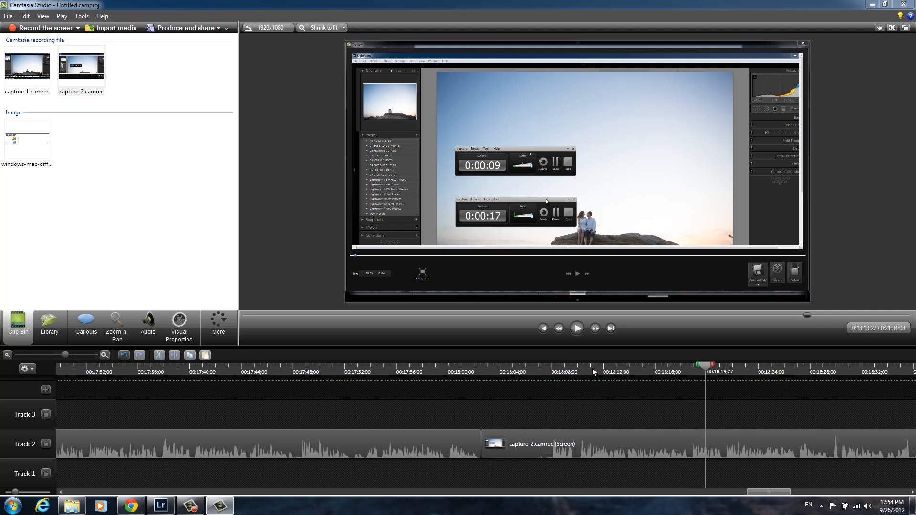
# - Split capture-2 at 0:18:10;05, delete its opening part and move the remaining clip against the end of capture-1
pyautogui.click(577, 370)
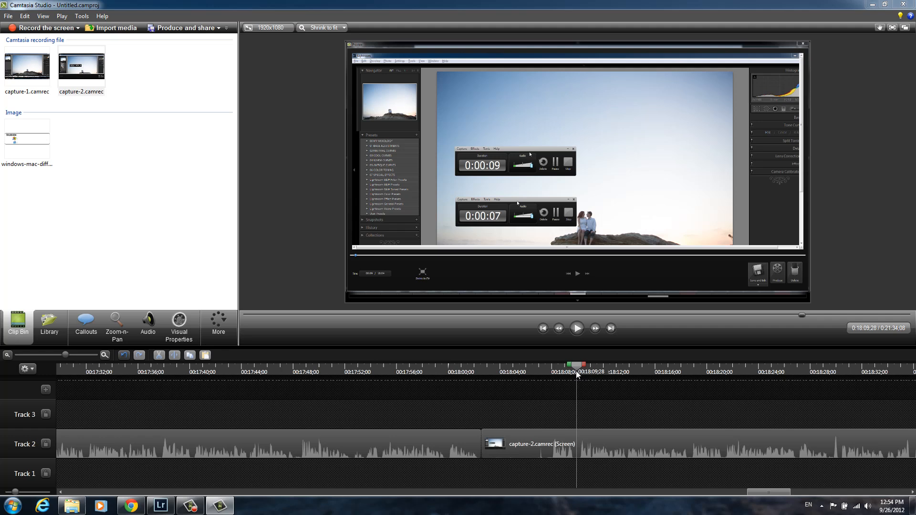
pyautogui.click(586, 444)
pyautogui.press('s')
pyautogui.click(596, 422)
pyautogui.click(546, 448)
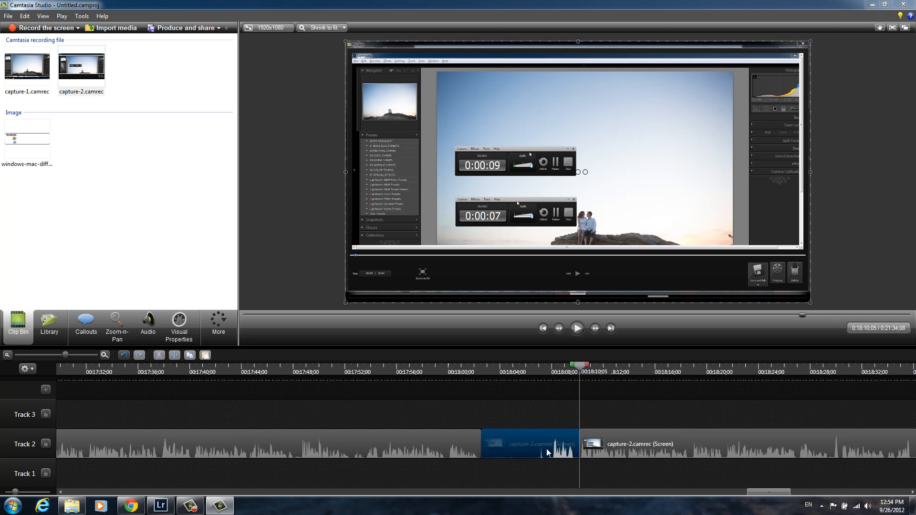
pyautogui.press('Delete')
pyautogui.click(621, 434)
pyautogui.moveTo(622, 434); pyautogui.dragTo(521, 432)
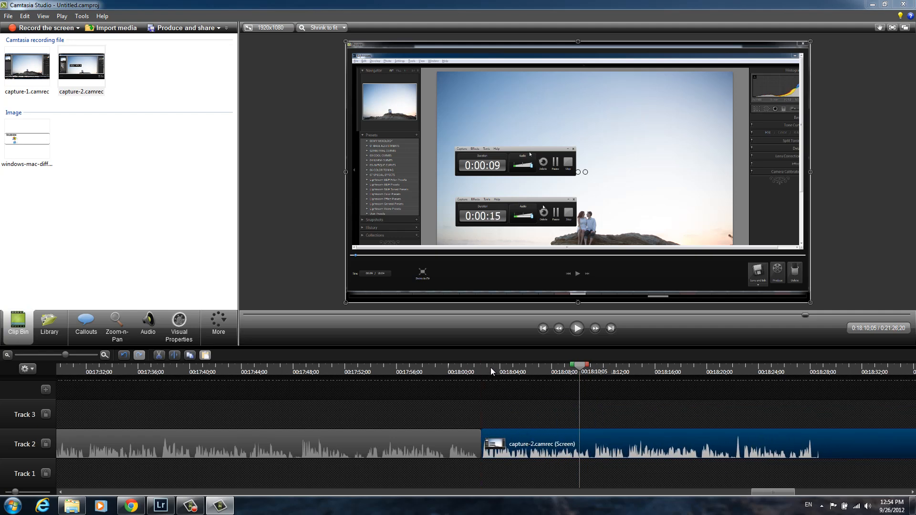
# - Play back the new join between capture-1 and capture-2 from about 0:18:01 to 0:18:08
pyautogui.click(468, 372)
pyautogui.press('space')
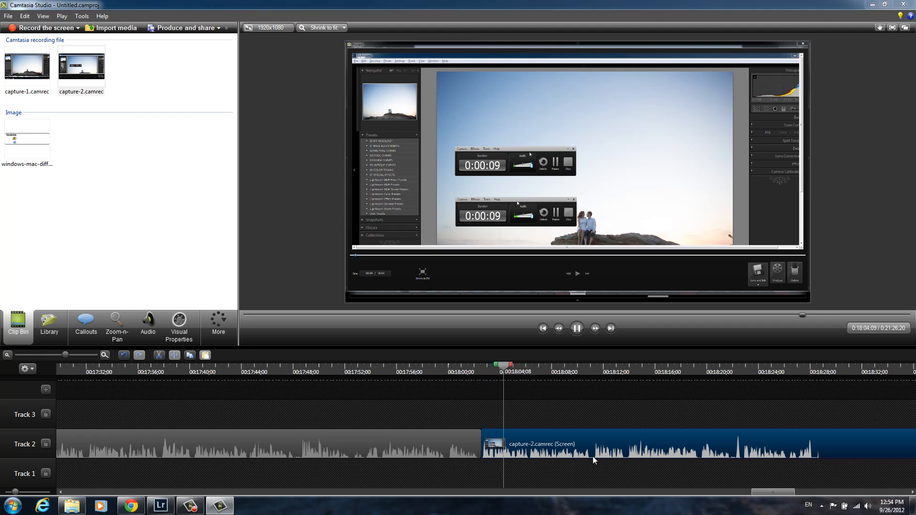
pyautogui.scroll(-3, 578, 459)
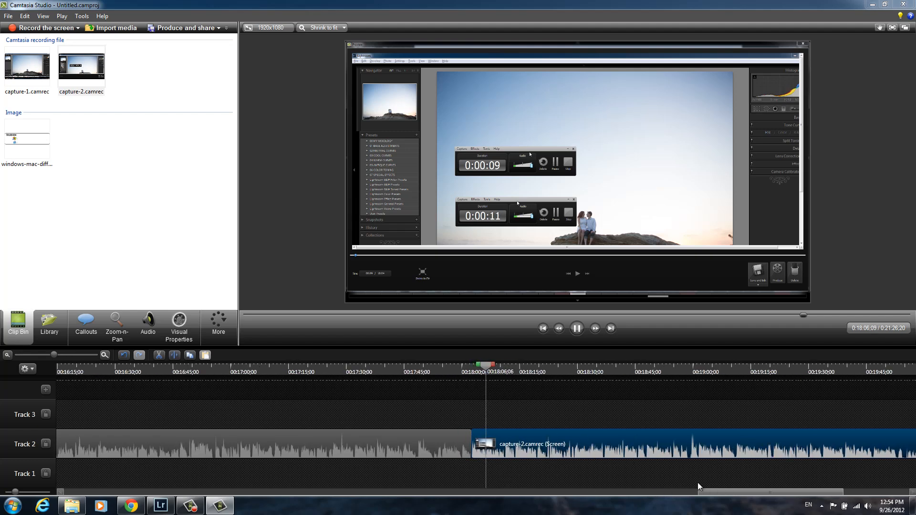
pyautogui.moveTo(712, 493); pyautogui.dragTo(737, 497)
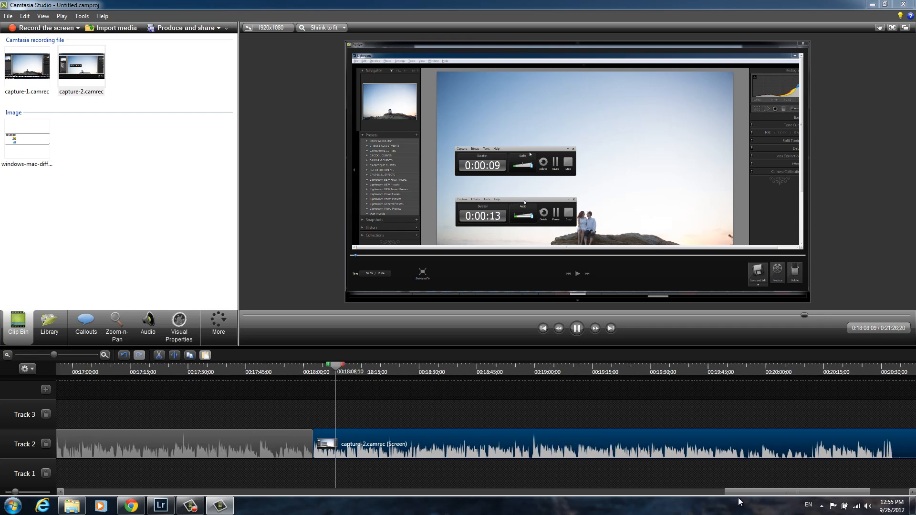
# - Skim through capture-2 and play back the short pause before the audio spike at about 0:18:58
pyautogui.click(369, 371)
pyautogui.moveTo(373, 373); pyautogui.dragTo(479, 401)
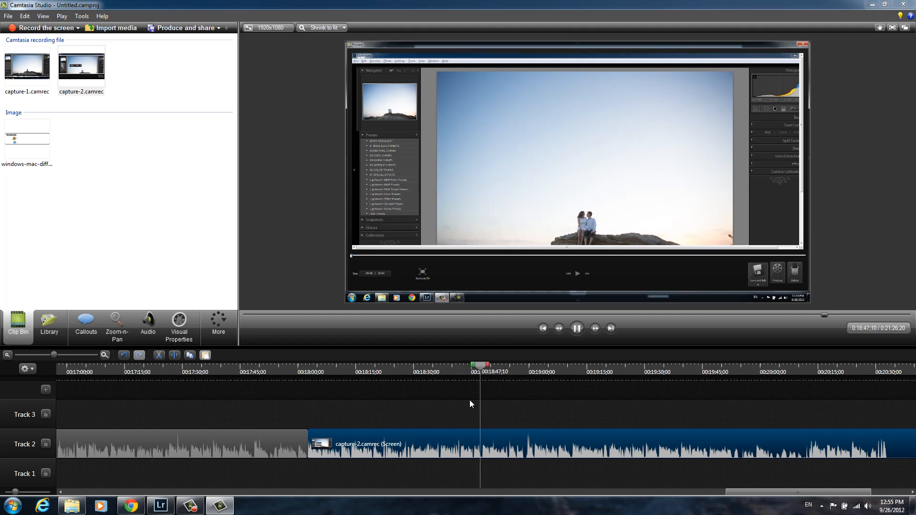
pyautogui.click(522, 375)
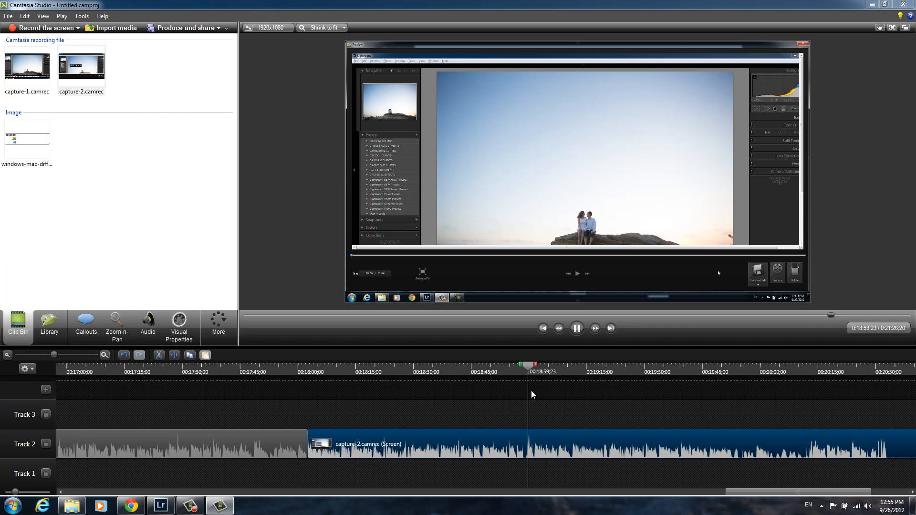
pyautogui.click(523, 371)
pyautogui.press('space')
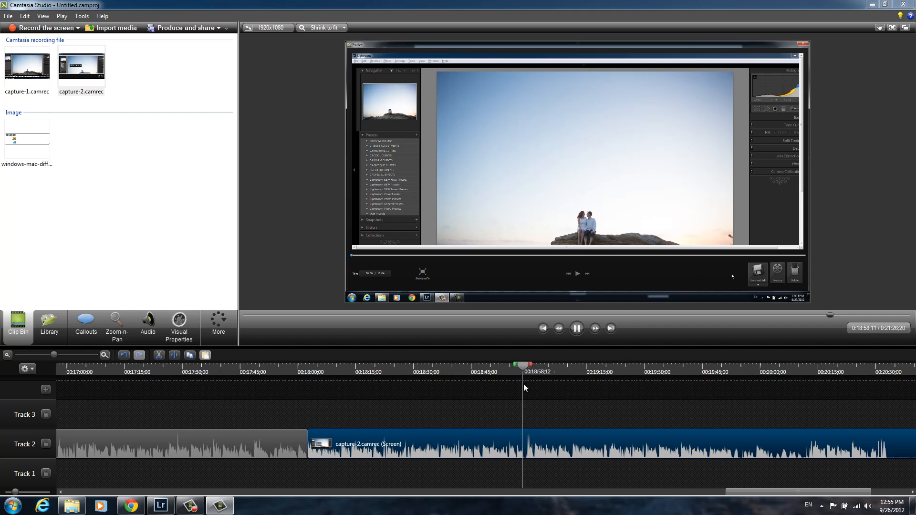
# - Split capture-2 at about 0:18:58;19, trim the pause from the start of the second part and close the gap
pyautogui.press('space')
pyautogui.scroll(-4, 530, 441)
pyautogui.scroll(6, 464, 456)
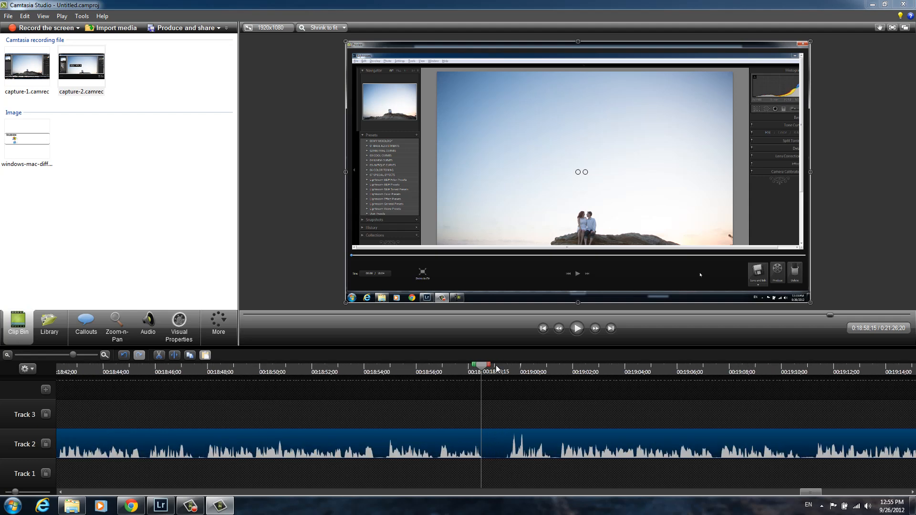
pyautogui.moveTo(477, 368); pyautogui.dragTo(480, 368)
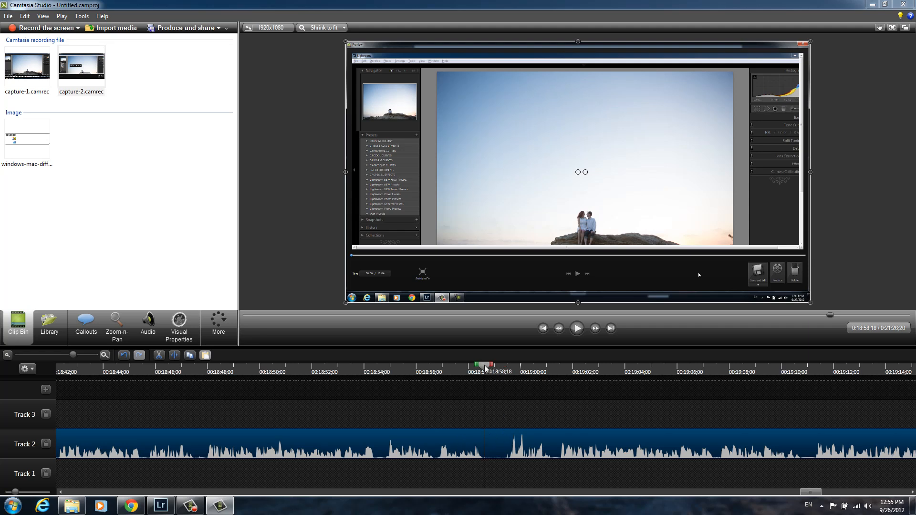
pyautogui.moveTo(485, 368); pyautogui.dragTo(486, 368)
pyautogui.press('s')
pyautogui.moveTo(488, 369); pyautogui.dragTo(506, 375)
pyautogui.moveTo(503, 433)
pyautogui.mouseDown()
pyautogui.moveTo(523, 440)
pyautogui.moveTo(501, 435)
pyautogui.mouseUp()
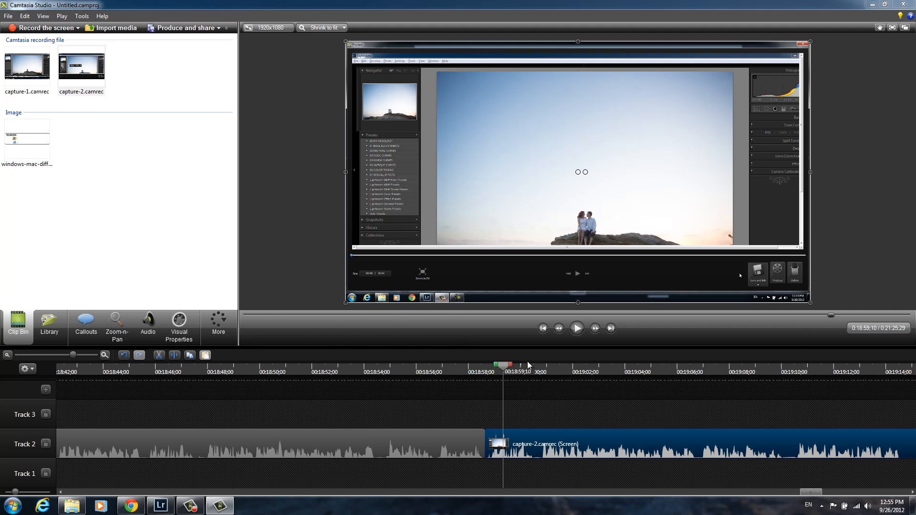
# - Play back the new cut at about 0:18:58 and the passage of capture-2 around 0:19:10
pyautogui.click(472, 371)
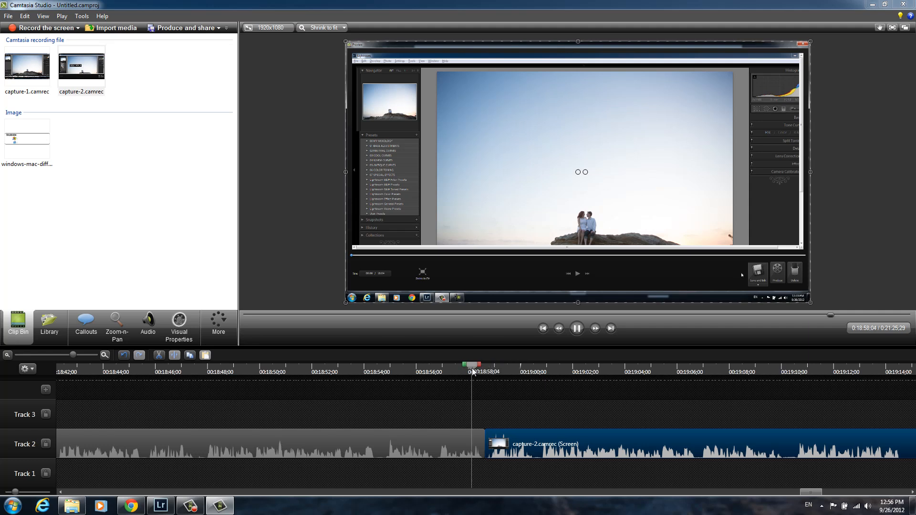
pyautogui.press('space')
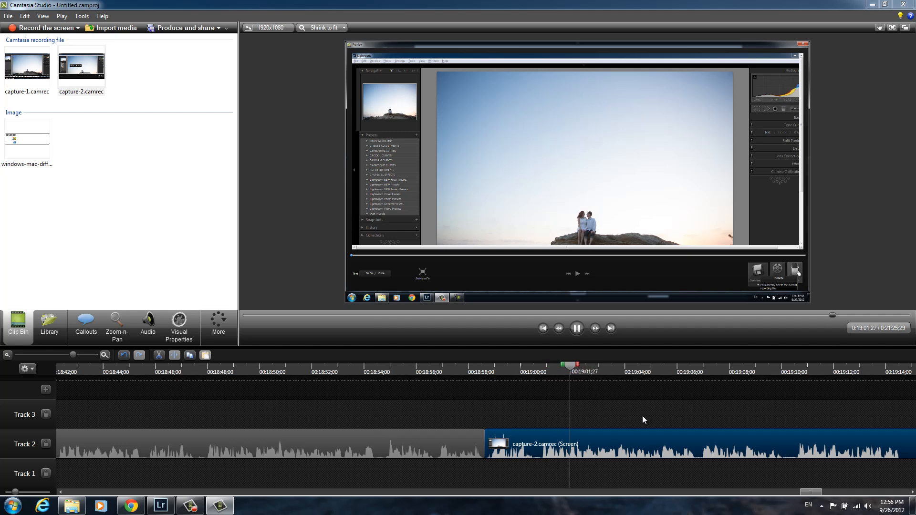
pyautogui.scroll(-2, 642, 416)
pyautogui.click(547, 370)
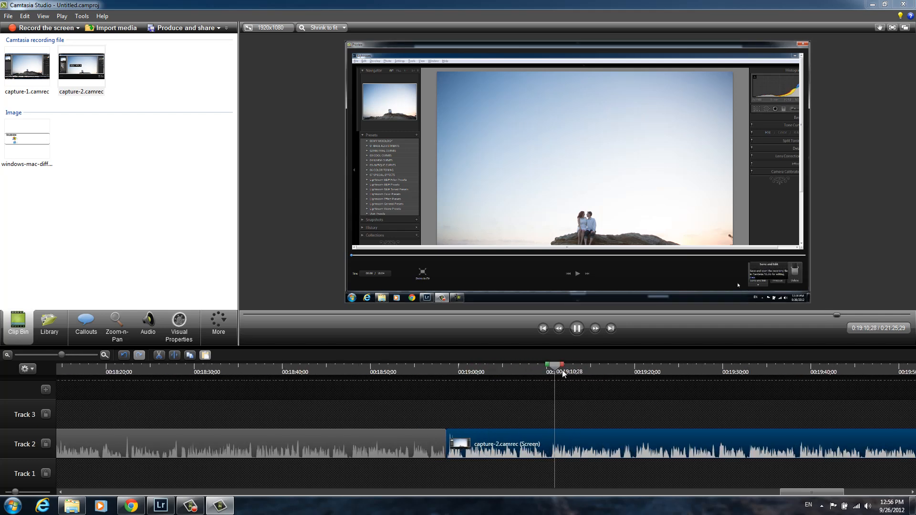
pyautogui.press('space')
pyautogui.scroll(-1, 683, 447)
pyautogui.scroll(-1, 684, 447)
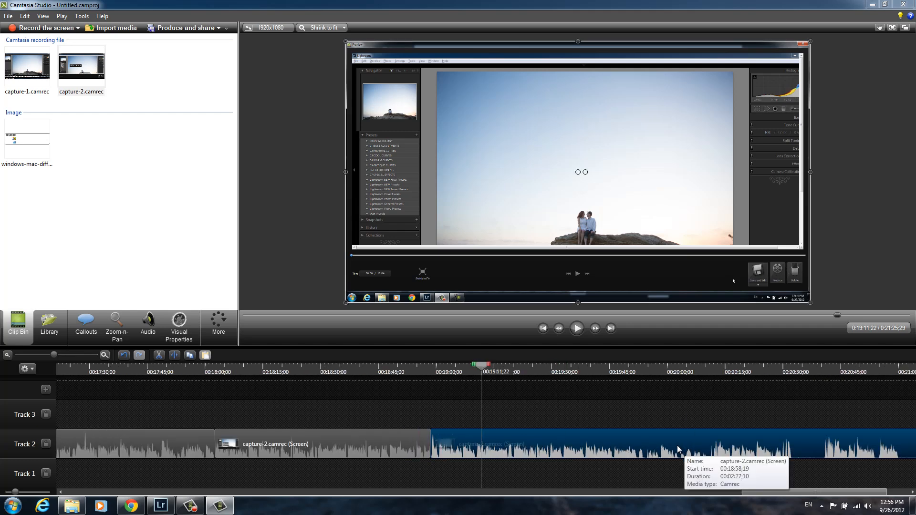
# - Play back the file-saving passages of capture-2 at about 0:20:01 and 0:20:13
pyautogui.moveTo(640, 372); pyautogui.dragTo(662, 417)
pyautogui.press('space')
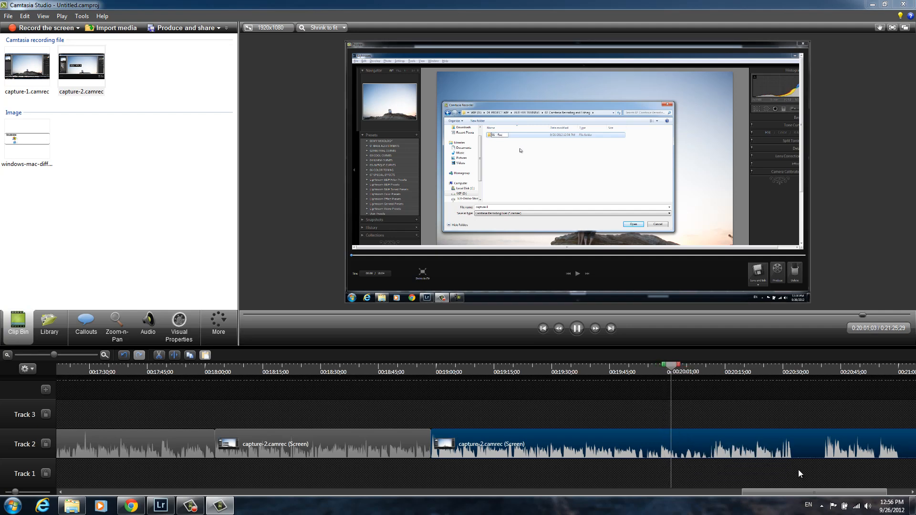
pyautogui.scroll(-1, 652, 470)
pyautogui.scroll(1, 645, 471)
pyautogui.moveTo(661, 367); pyautogui.dragTo(581, 359)
pyautogui.press('space')
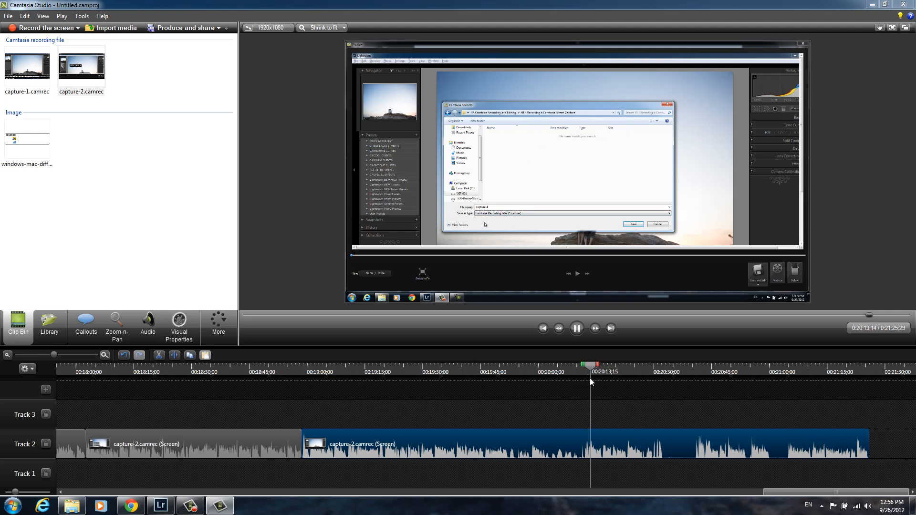
# - Play back capture-2 on both sides of the silent gap between about 0:20:31 and 0:20:41
pyautogui.moveTo(593, 371); pyautogui.dragTo(649, 371)
pyautogui.press('space')
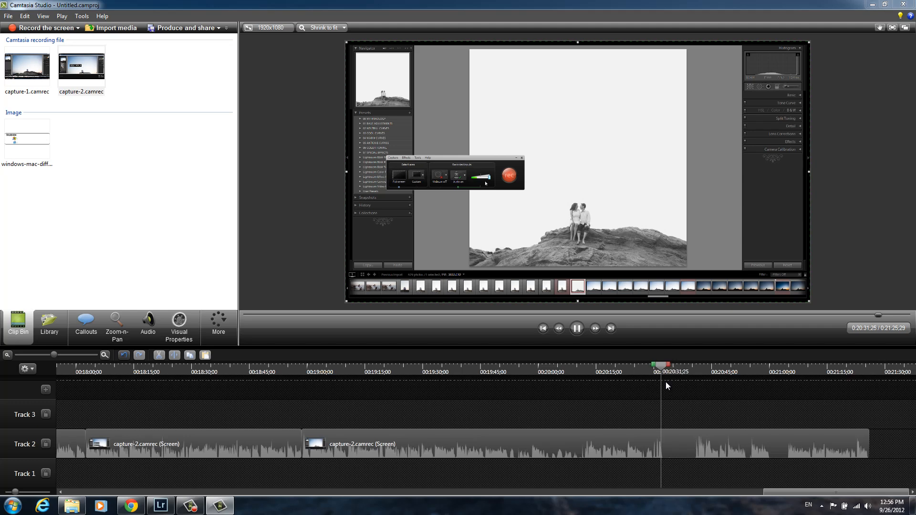
pyautogui.press('space')
pyautogui.moveTo(665, 365); pyautogui.dragTo(696, 390)
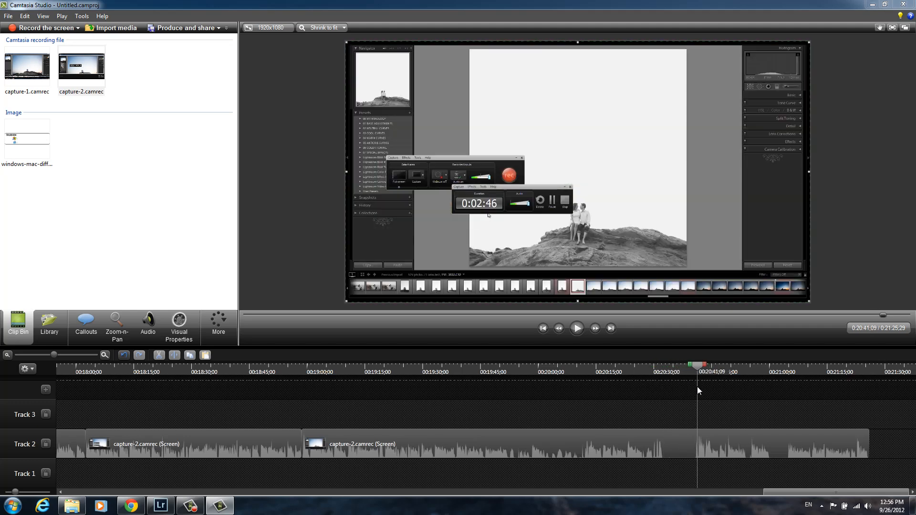
pyautogui.press('space')
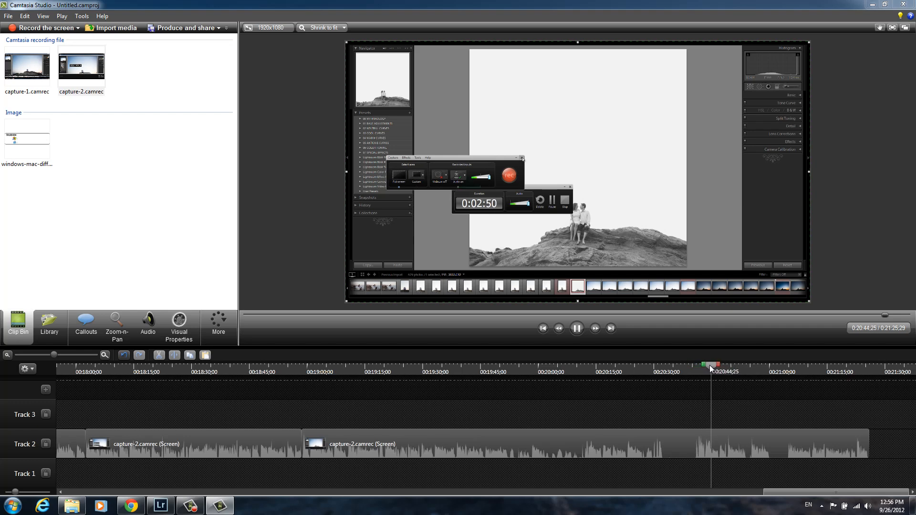
# - Try marking the timeline range from about 0:20:34 to 0:20:45 and clear the selection
pyautogui.moveTo(709, 365); pyautogui.dragTo(650, 379)
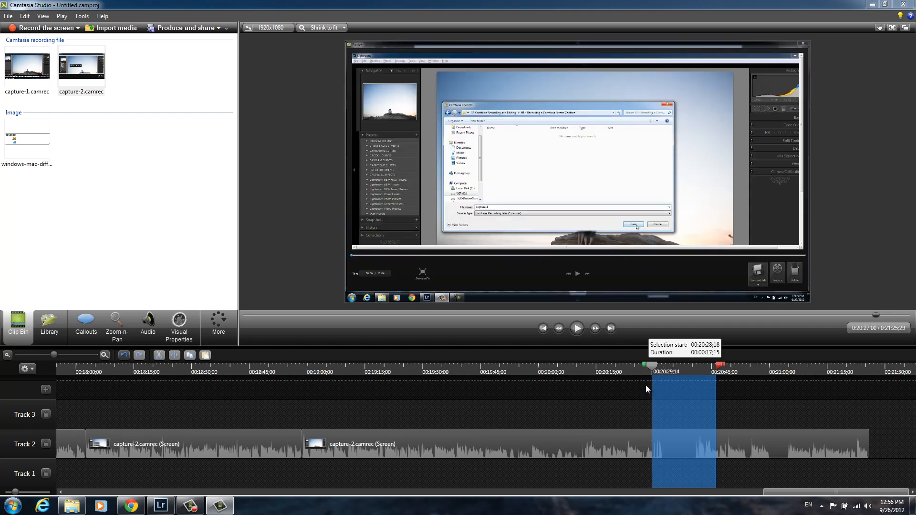
pyautogui.click(714, 379)
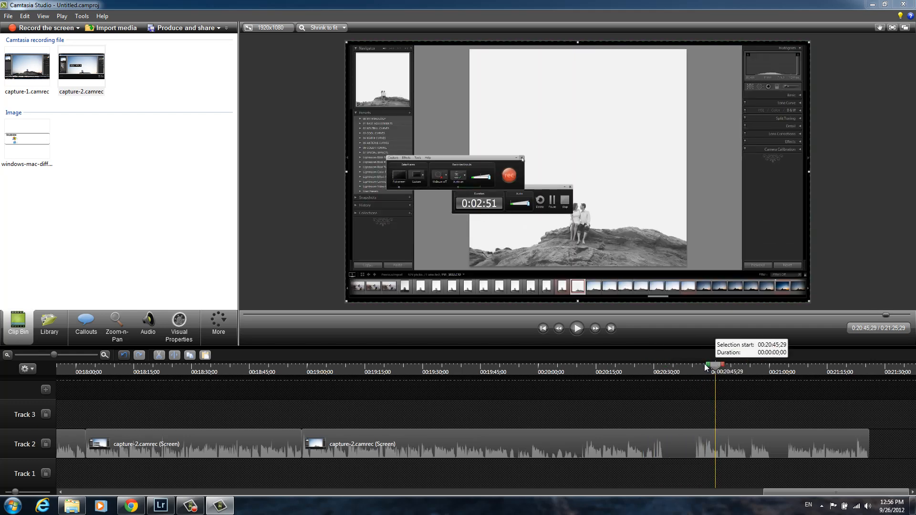
pyautogui.moveTo(706, 368)
pyautogui.mouseDown()
pyautogui.moveTo(642, 375)
pyautogui.moveTo(680, 382)
pyautogui.moveTo(663, 381)
pyautogui.mouseUp()
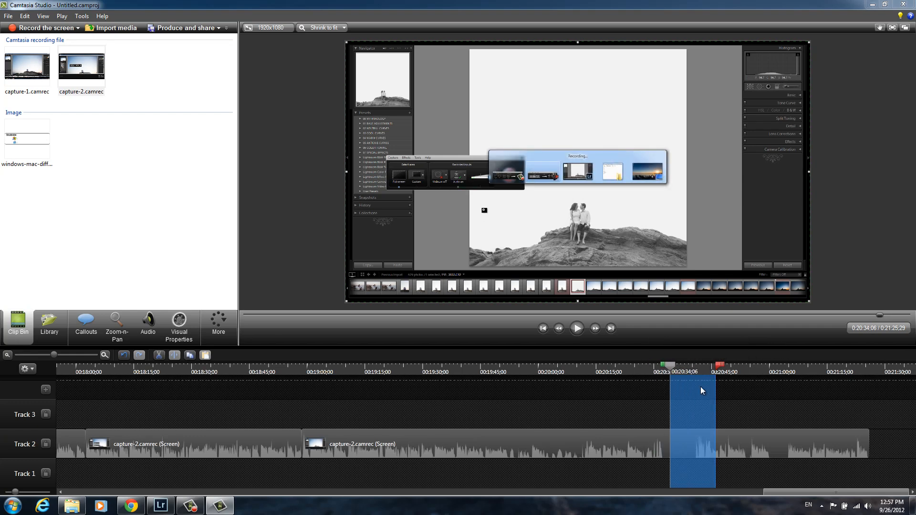
pyautogui.click(672, 371)
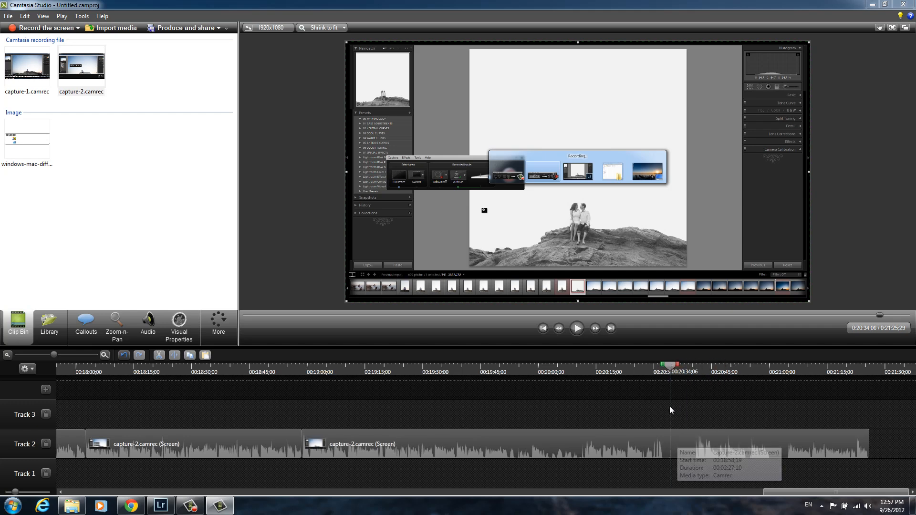
# - Review capture-2 from about 0:20:28 across the silent gap and near 0:21:08 to find the unwanted section
pyautogui.moveTo(671, 369)
pyautogui.mouseDown()
pyautogui.moveTo(619, 376)
pyautogui.moveTo(639, 383)
pyautogui.moveTo(655, 368)
pyautogui.mouseUp()
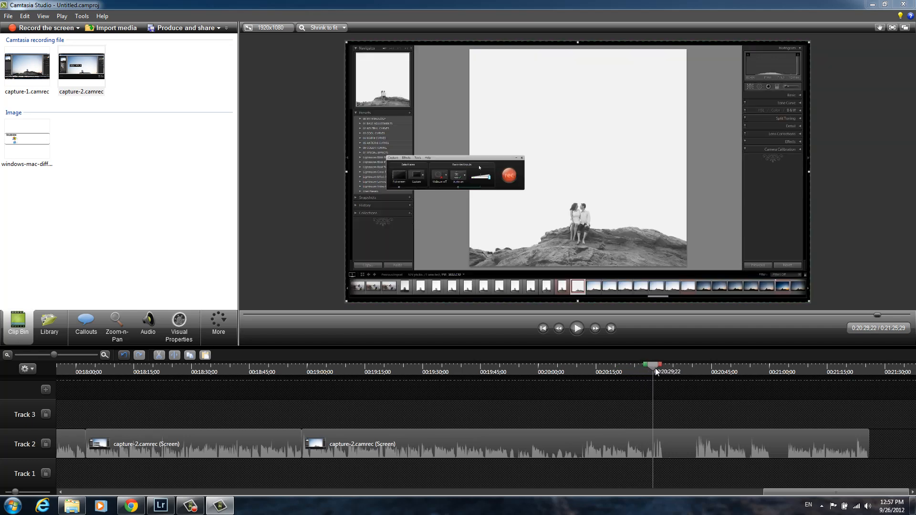
pyautogui.press('space')
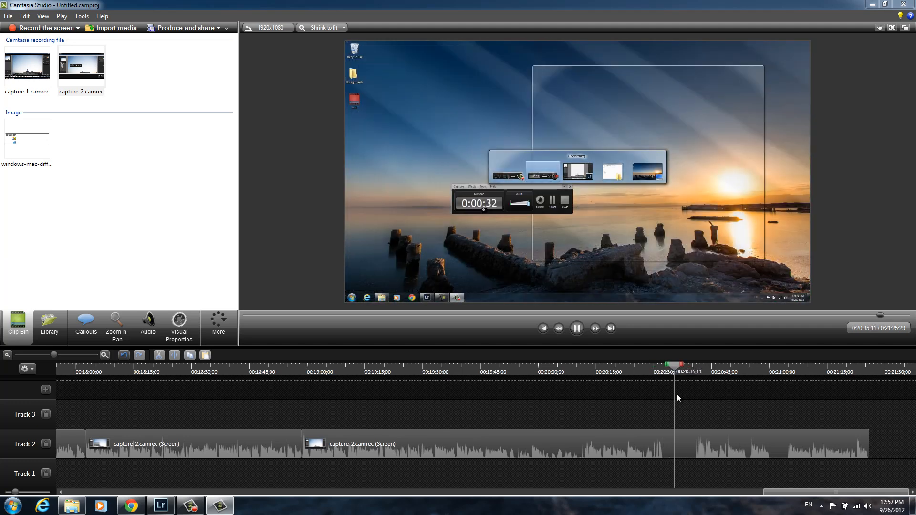
pyautogui.press('space')
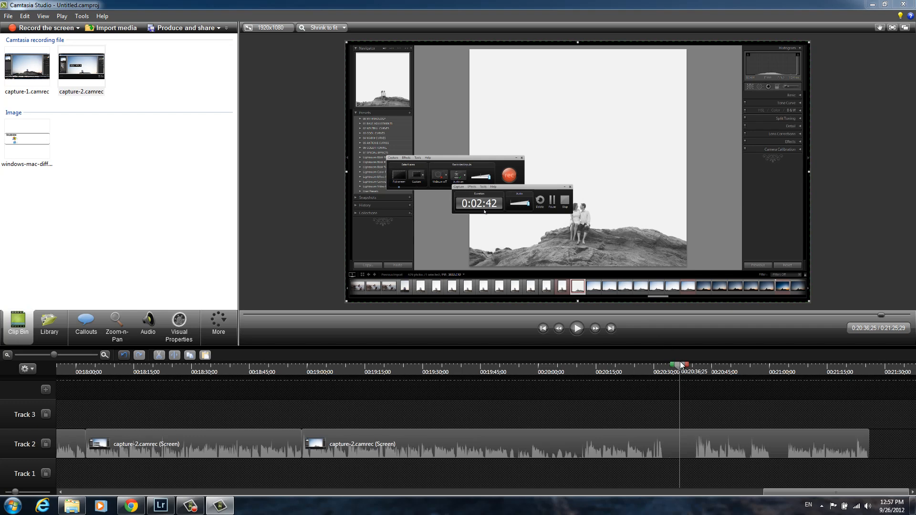
pyautogui.moveTo(680, 366); pyautogui.dragTo(649, 381)
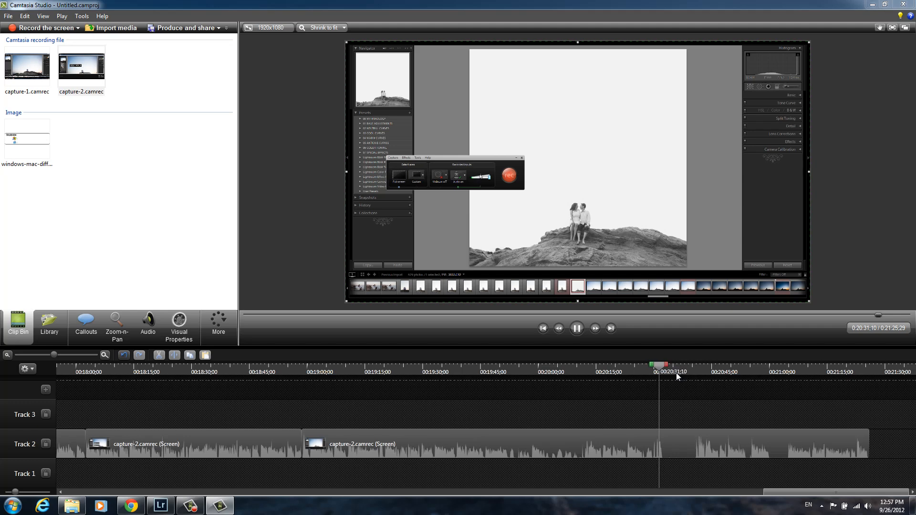
pyautogui.moveTo(684, 369); pyautogui.dragTo(789, 376)
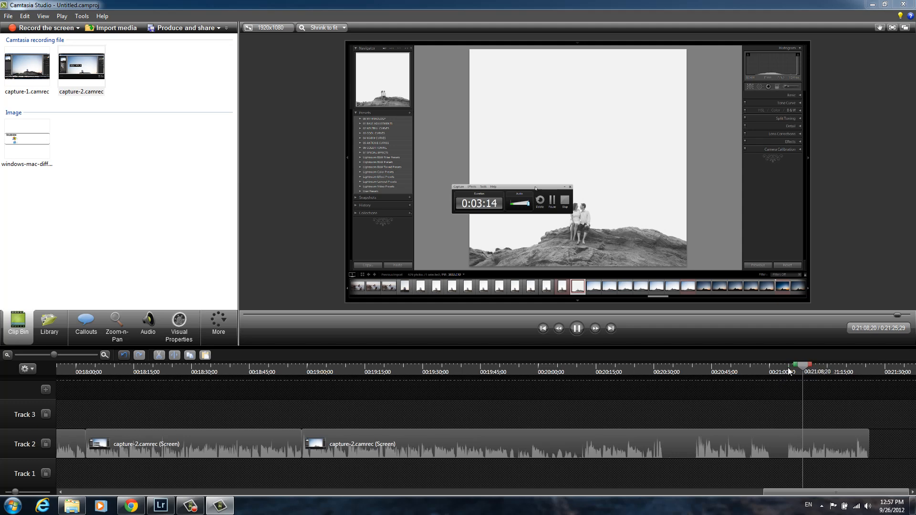
pyautogui.moveTo(783, 373); pyautogui.dragTo(737, 370)
pyautogui.click(650, 369)
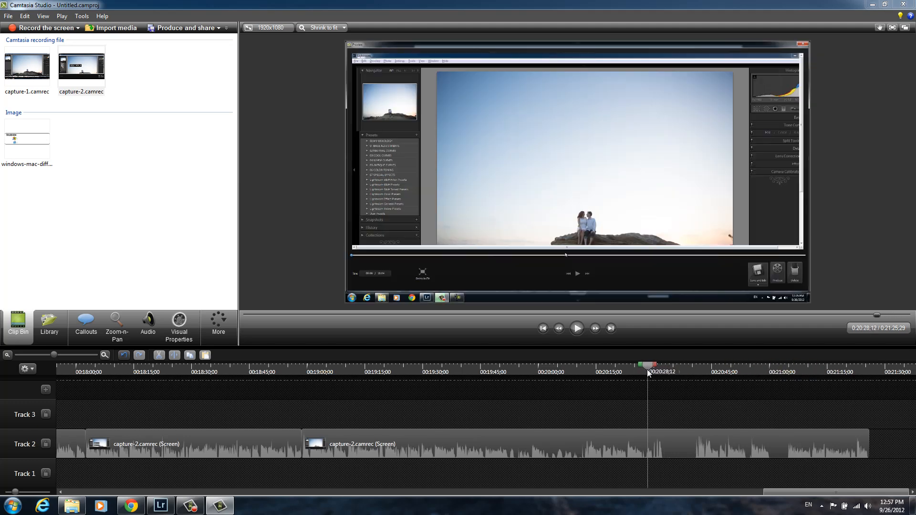
pyautogui.moveTo(649, 370); pyautogui.dragTo(645, 373)
pyautogui.press('space')
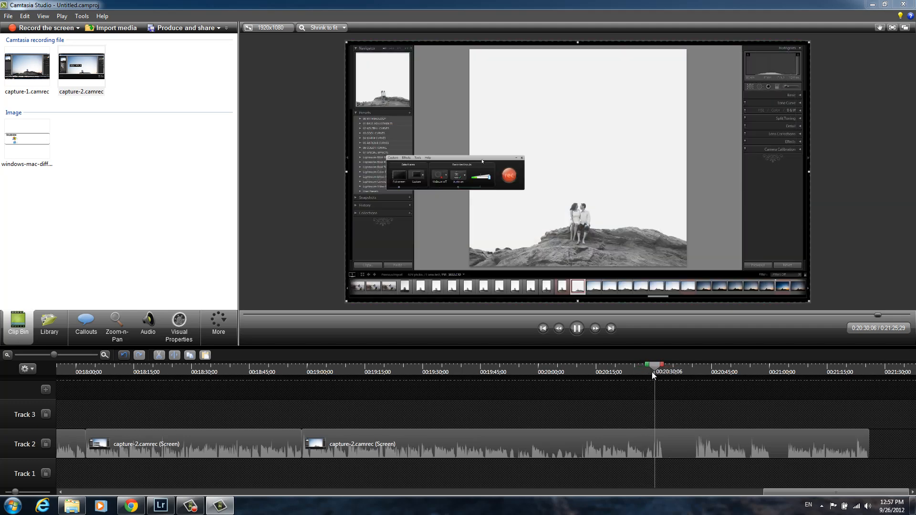
# - Find the end of the spoken passage before the silent gap and split capture-2 on Track 2 at 0:20:30;15
pyautogui.click(654, 371)
pyautogui.moveTo(56, 356); pyautogui.dragTo(68, 361)
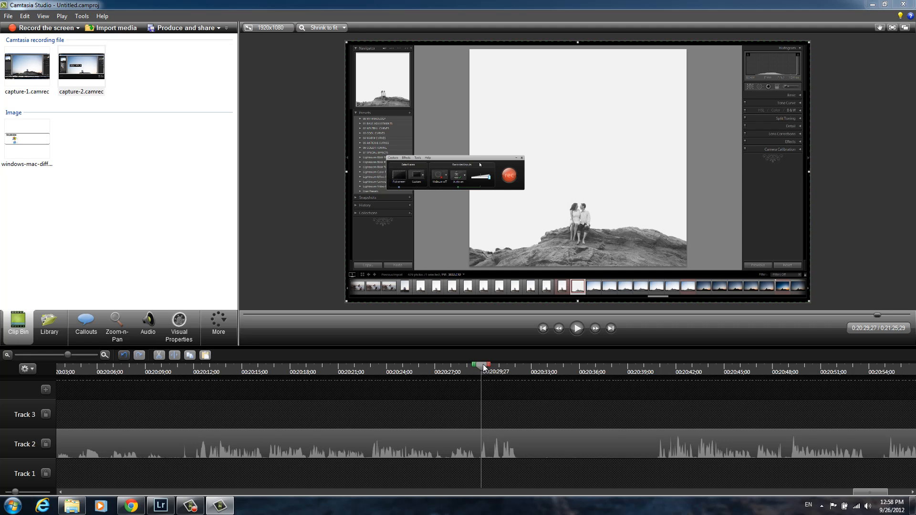
pyautogui.moveTo(483, 367); pyautogui.dragTo(493, 374)
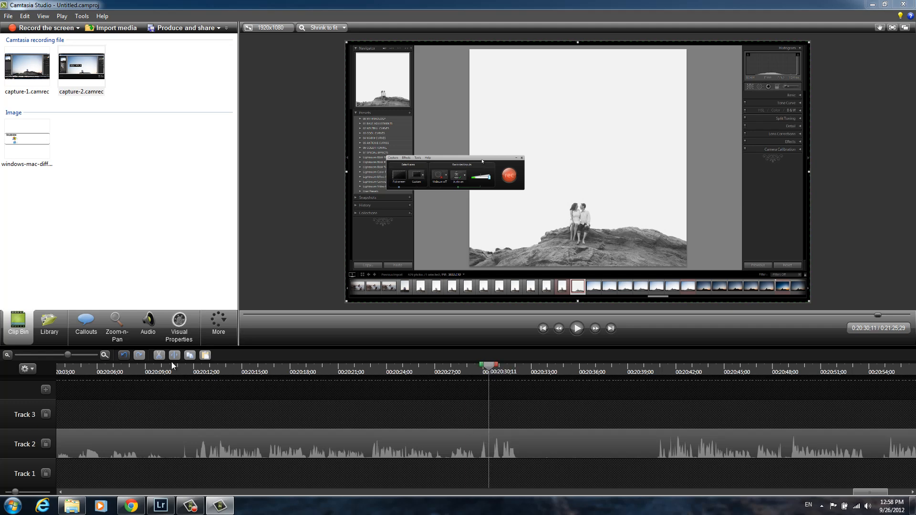
pyautogui.moveTo(66, 354); pyautogui.dragTo(73, 359)
pyautogui.moveTo(454, 370); pyautogui.dragTo(462, 373)
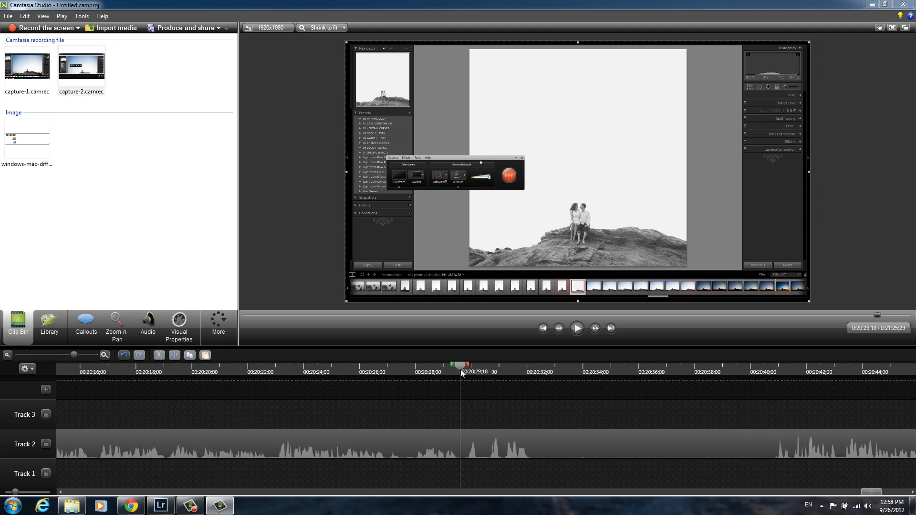
pyautogui.press('space')
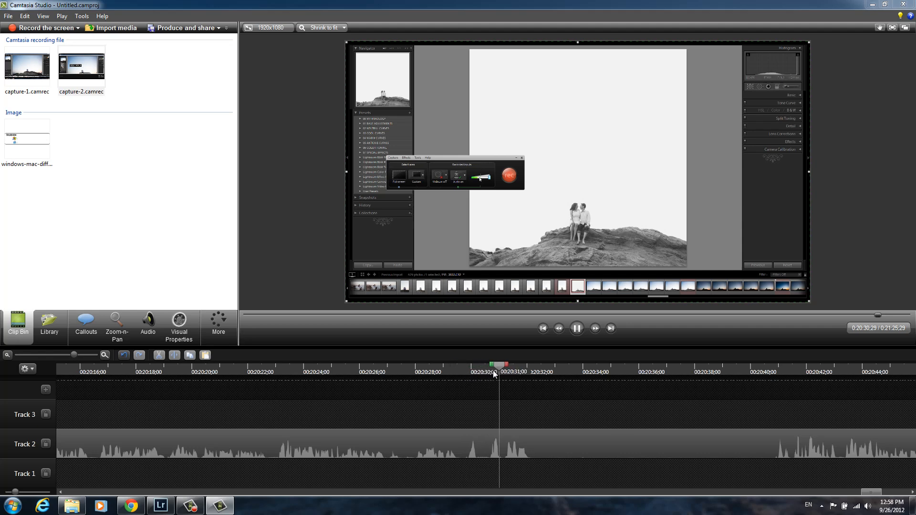
pyautogui.click(482, 371)
pyautogui.click(485, 373)
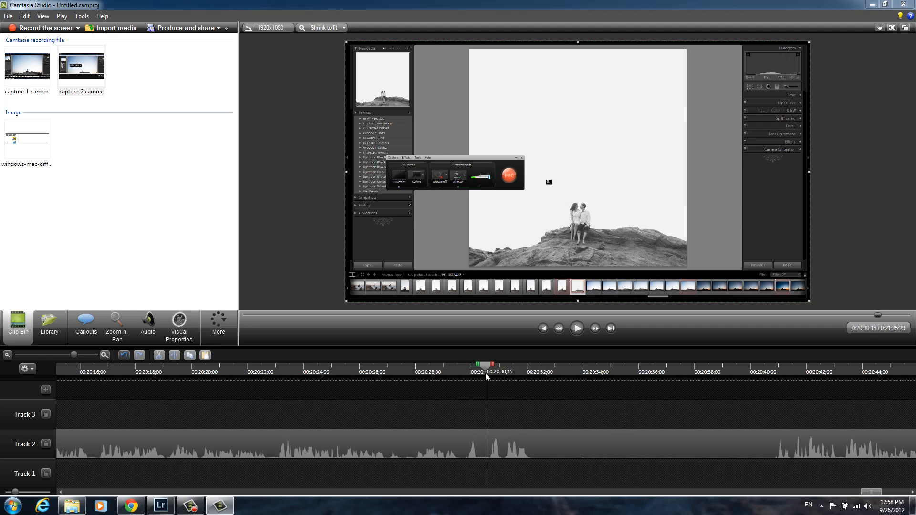
pyautogui.click(486, 447)
pyautogui.press('s')
pyautogui.click(492, 444)
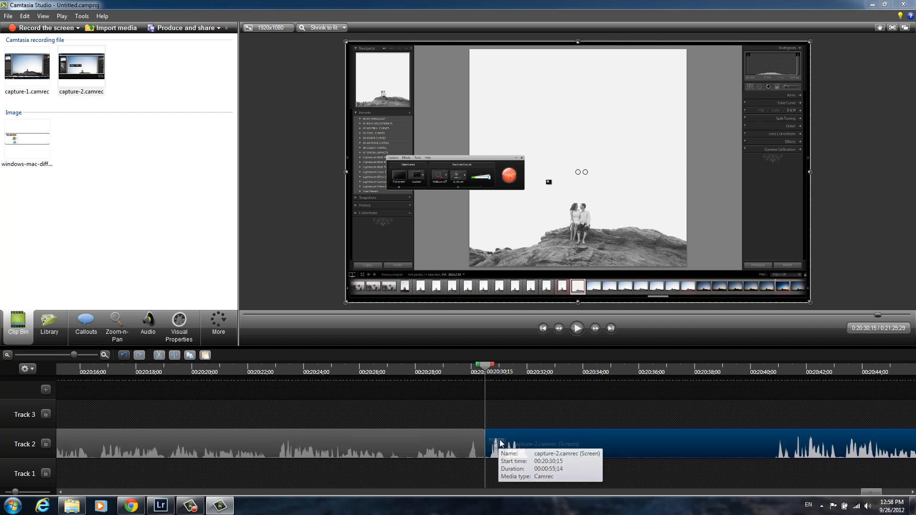
# - Split the second part of capture-2 at 0:21:04;20, just before the speech resumes
pyautogui.click(64, 355)
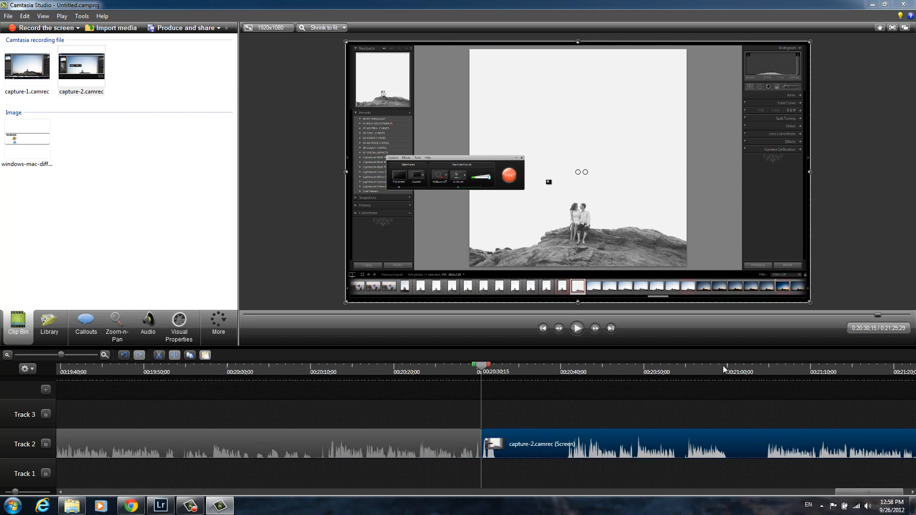
pyautogui.moveTo(724, 369); pyautogui.dragTo(765, 398)
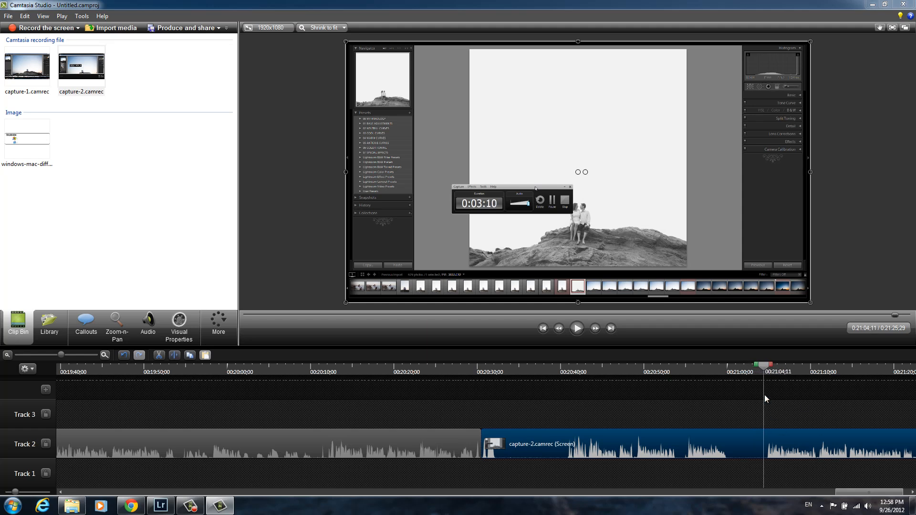
pyautogui.moveTo(762, 367); pyautogui.dragTo(767, 366)
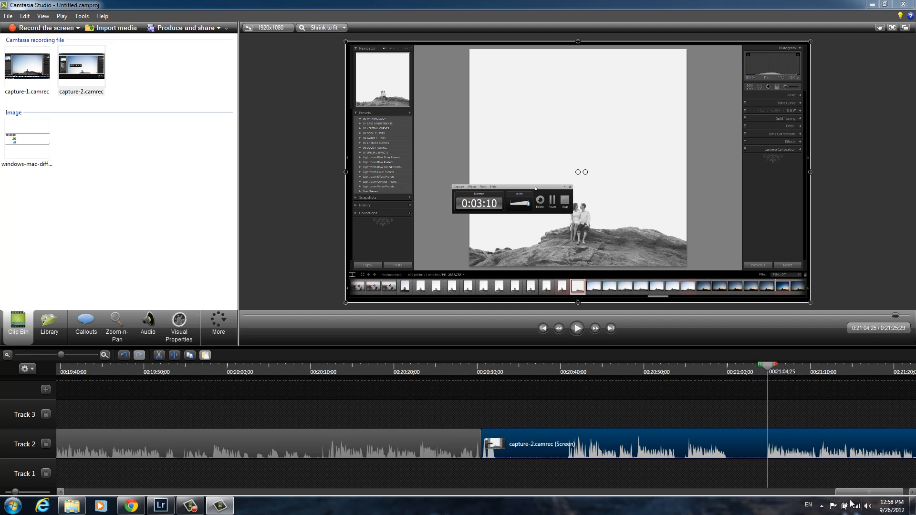
pyautogui.click(769, 366)
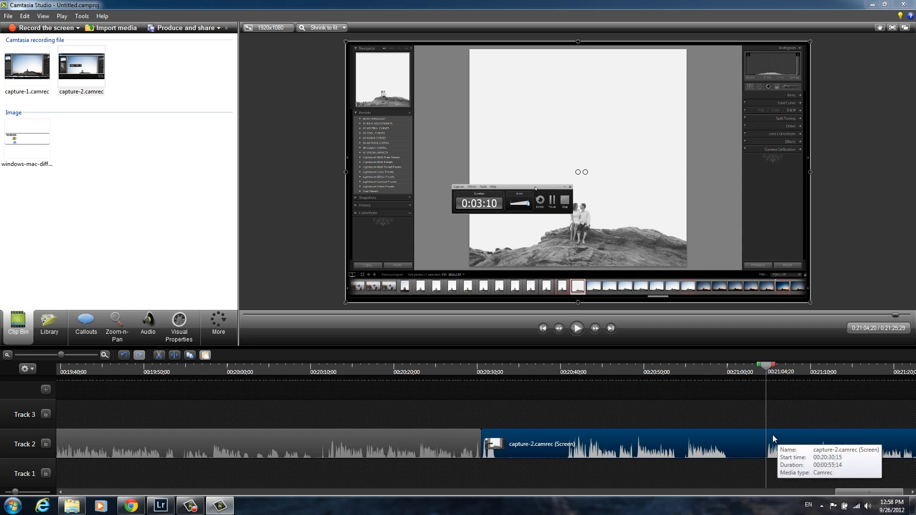
pyautogui.press('s')
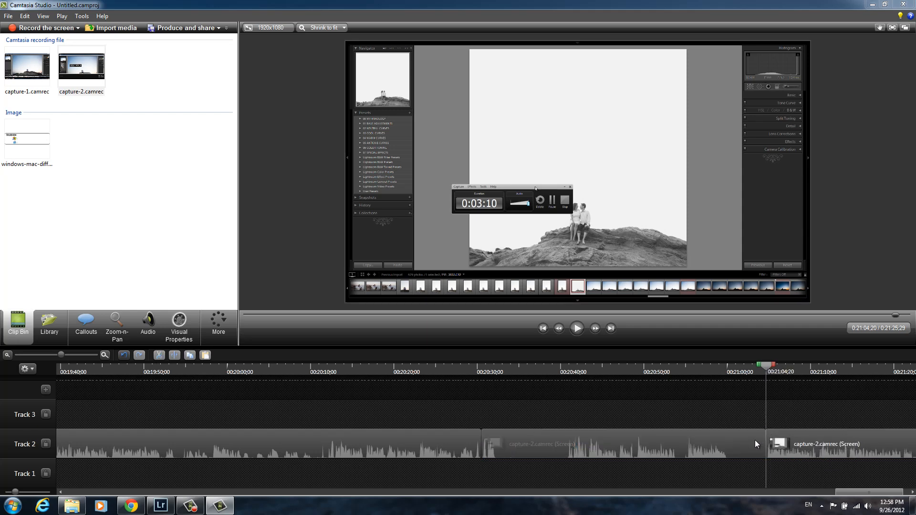
# - Delete the capture-2 section between the two splits and move the remaining clip back against the preceding one
pyautogui.click(755, 440)
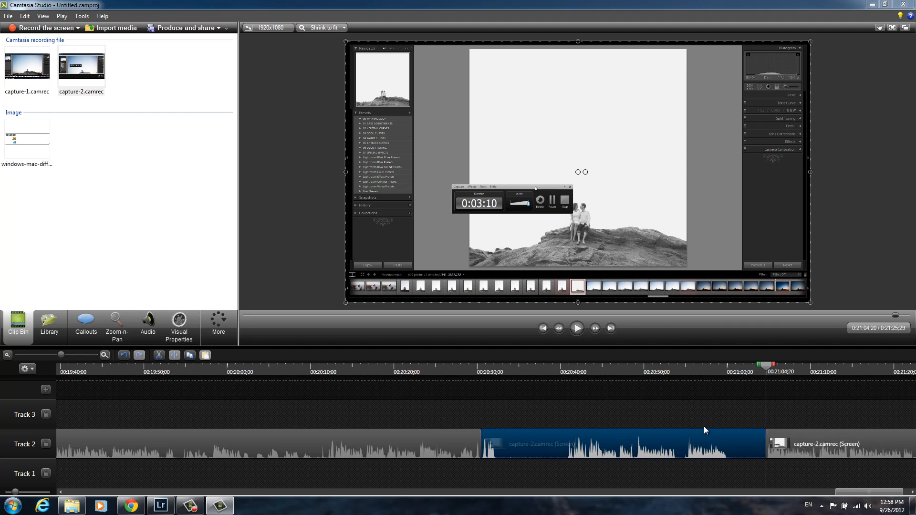
pyautogui.press('Delete')
pyautogui.moveTo(772, 435); pyautogui.dragTo(519, 441)
# - Play back the join and split the earlier capture-2 clip at 0:20:29;19, shortly before it
pyautogui.click(485, 374)
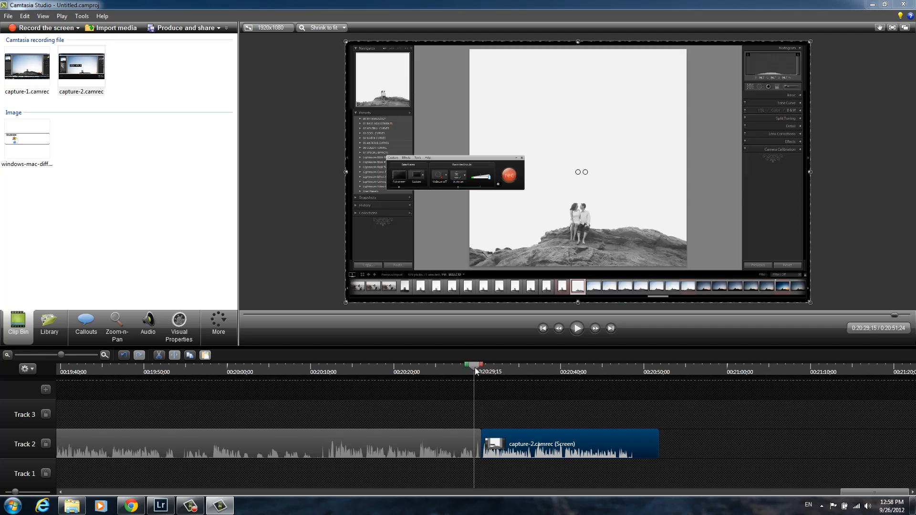
pyautogui.press('space')
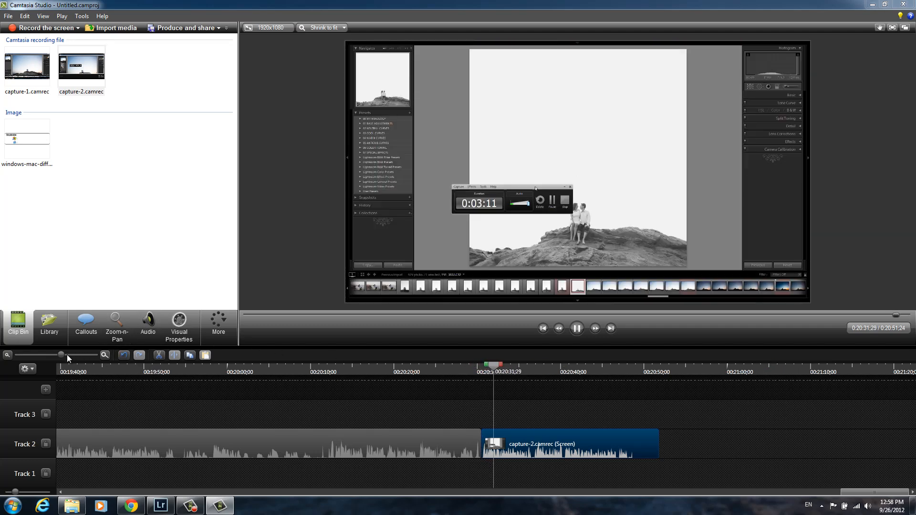
pyautogui.moveTo(67, 354); pyautogui.dragTo(70, 356)
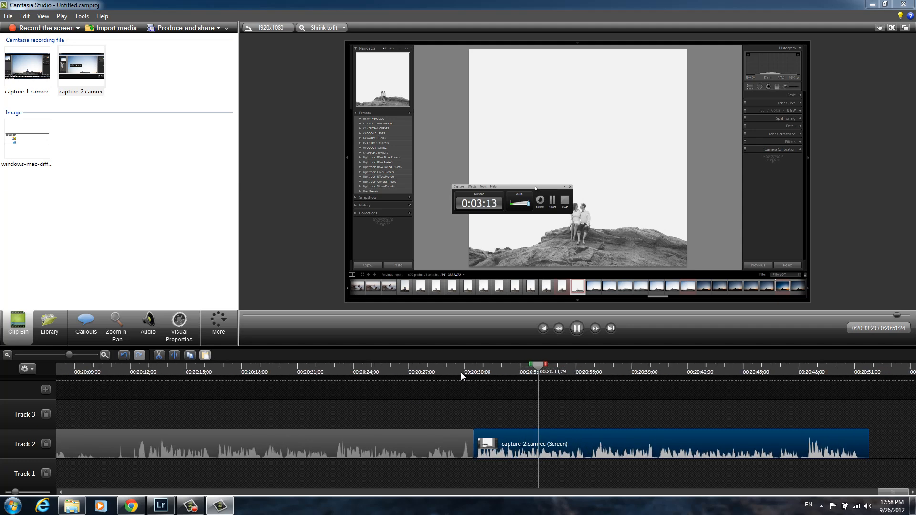
pyautogui.moveTo(460, 372); pyautogui.dragTo(457, 375)
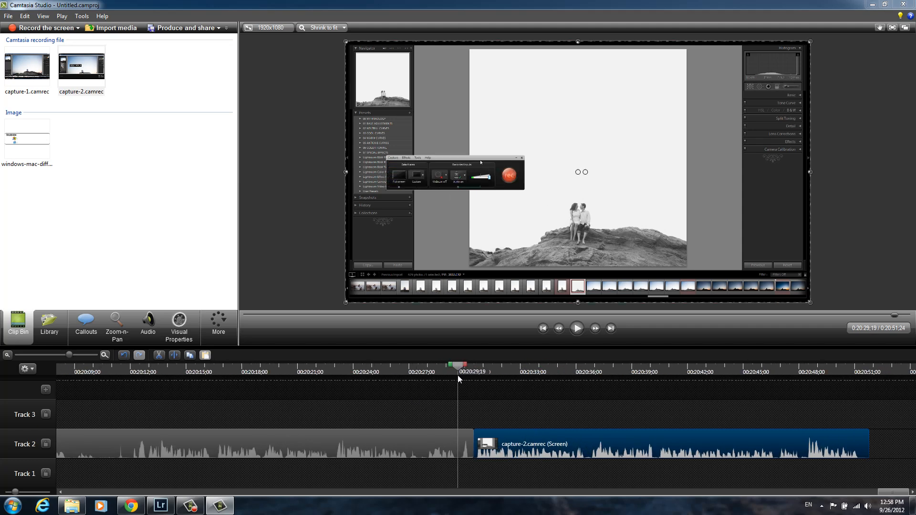
pyautogui.click(463, 439)
pyautogui.press('s')
# - Delete the short leftover piece before the join and move the last capture-2 clip back to 0:20:29;19
pyautogui.click(470, 442)
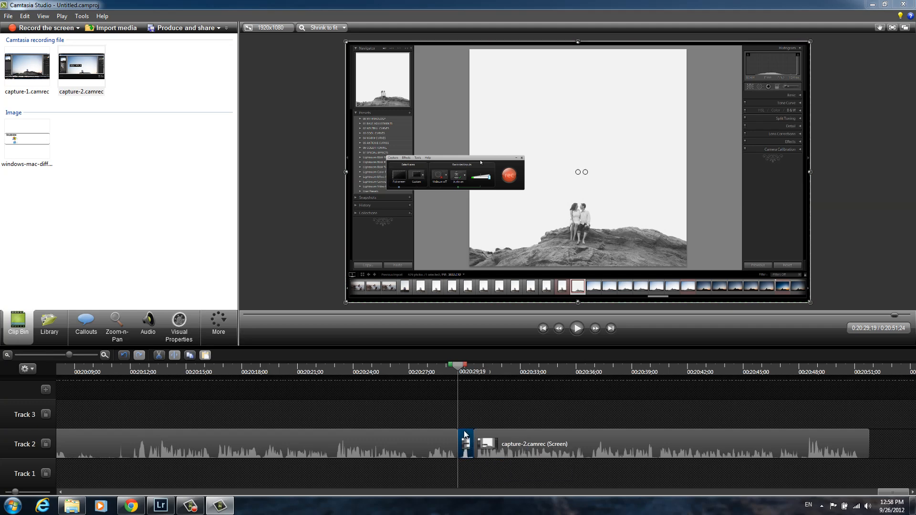
pyautogui.press('Delete')
pyautogui.moveTo(481, 435); pyautogui.dragTo(465, 436)
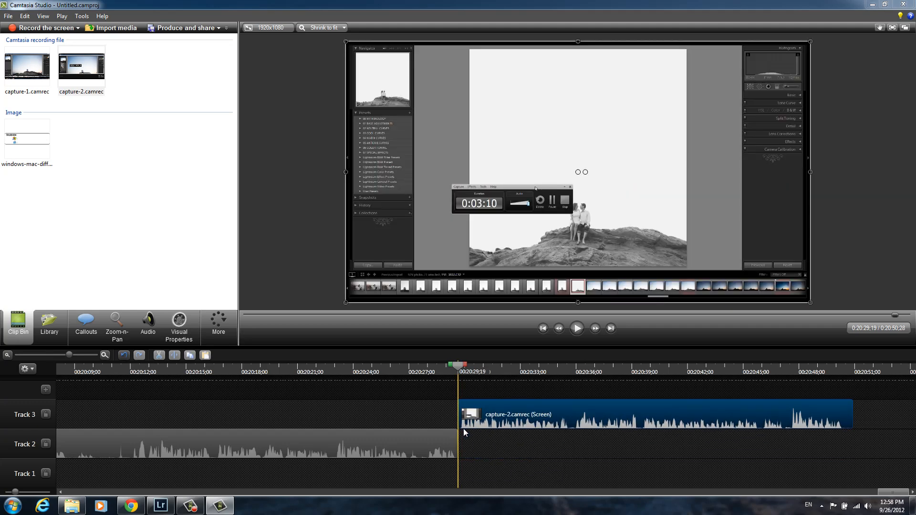
# - Play back the new join from about 0:20:28 and check the last capture-2 clip through to its end
pyautogui.click(442, 367)
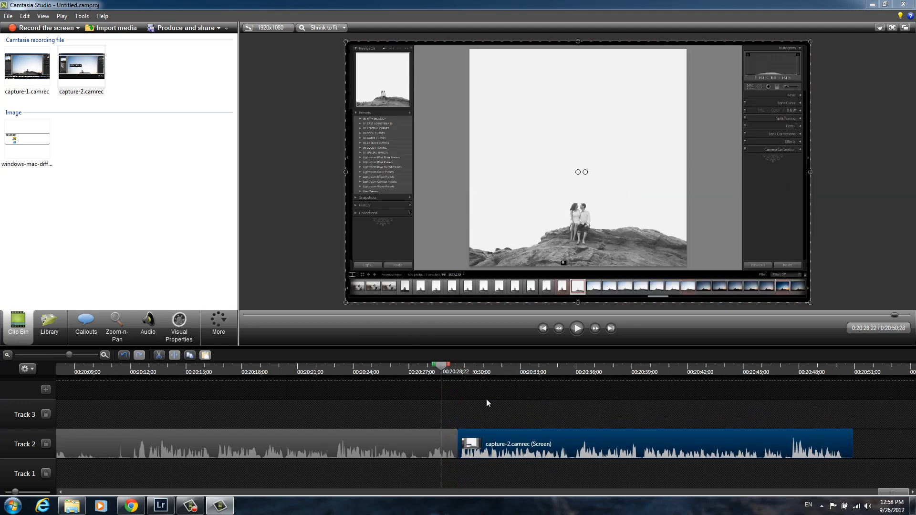
pyautogui.press('space')
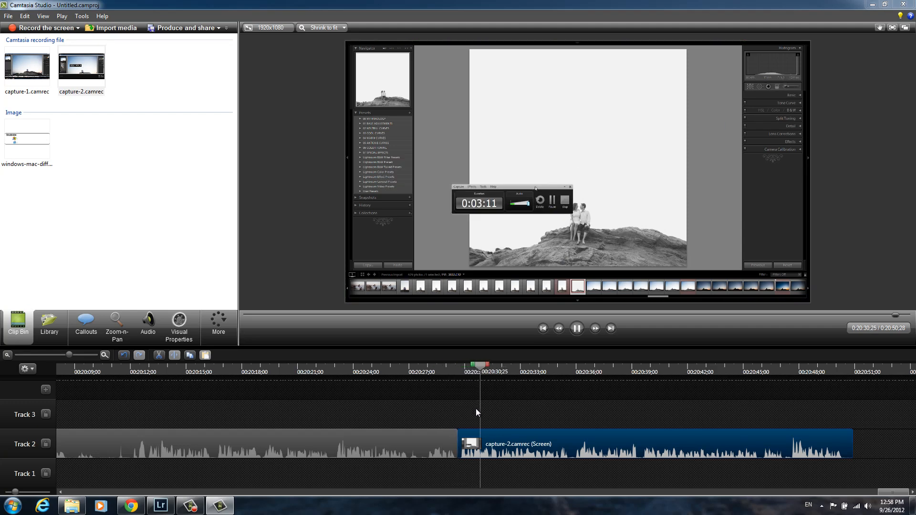
pyautogui.click(443, 371)
pyautogui.press('space')
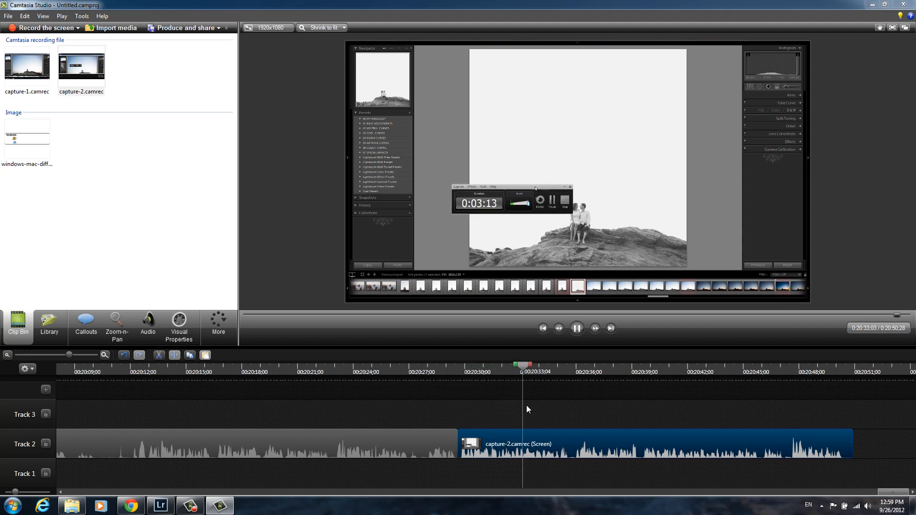
pyautogui.scroll(-2, 507, 415)
pyautogui.scroll(-1, 525, 416)
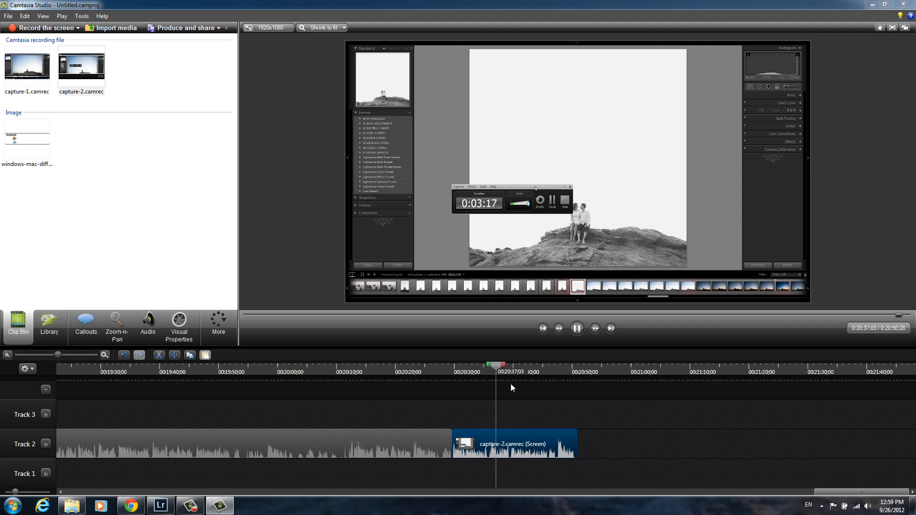
pyautogui.moveTo(507, 367); pyautogui.dragTo(542, 371)
pyautogui.press('space')
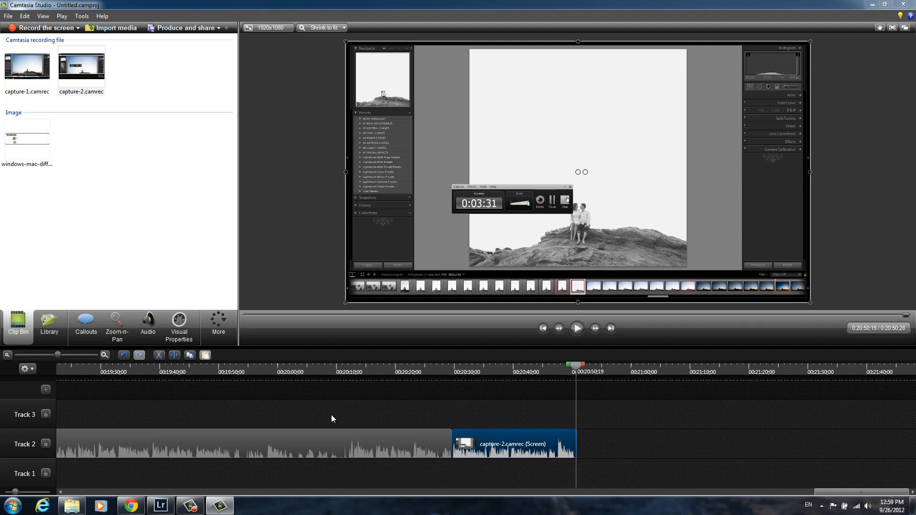
# - Display the whole timeline and select all the capture-1 and capture-2 clips on Track 2
pyautogui.scroll(-5, 331, 415)
pyautogui.moveTo(434, 492); pyautogui.dragTo(273, 495)
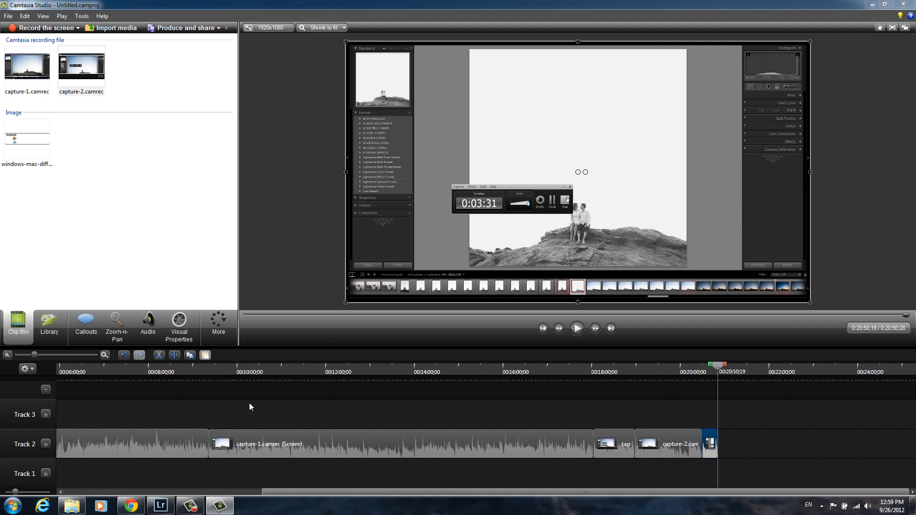
pyautogui.scroll(-1, 256, 419)
pyautogui.moveTo(302, 491); pyautogui.dragTo(58, 491)
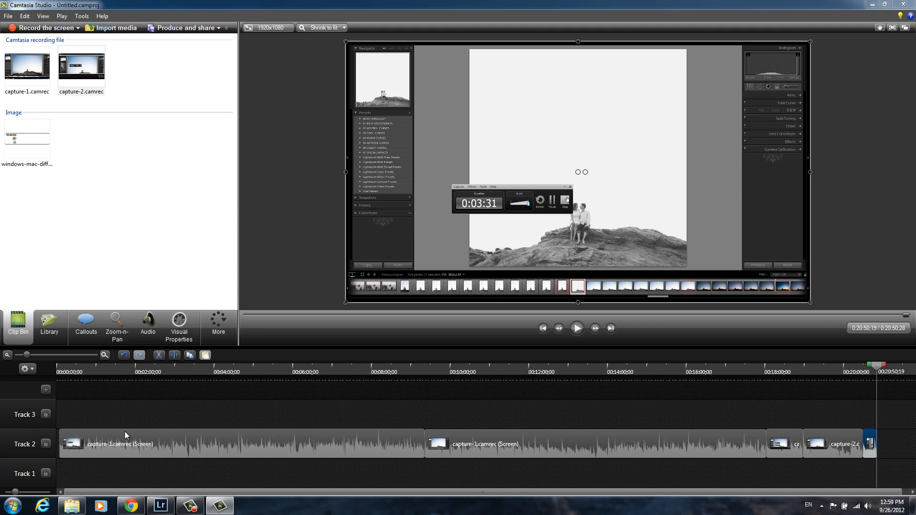
pyautogui.scroll(-1, 128, 434)
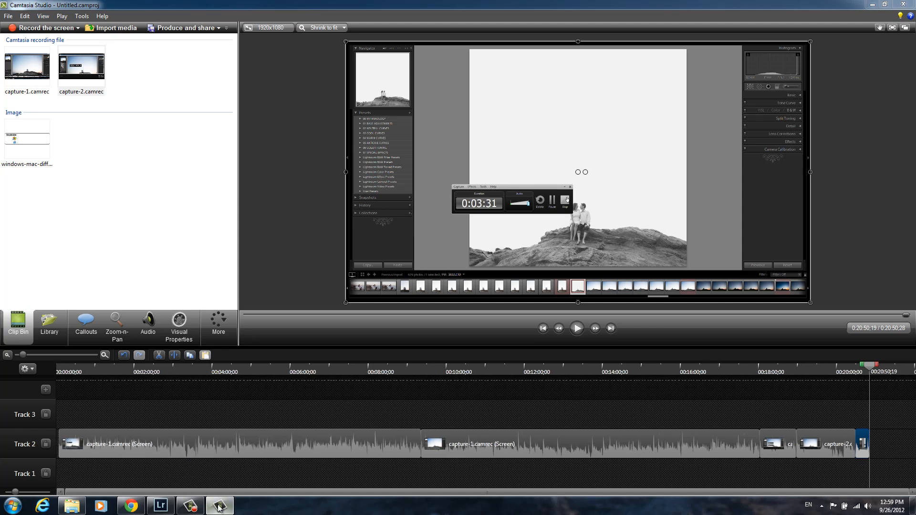
pyautogui.moveTo(107, 406); pyautogui.dragTo(881, 443)
pyautogui.click(509, 416)
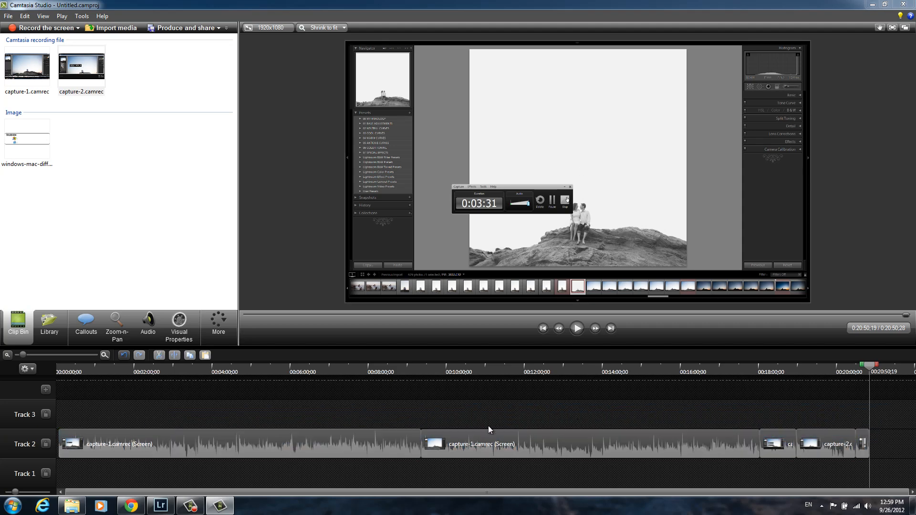
pyautogui.click(417, 434)
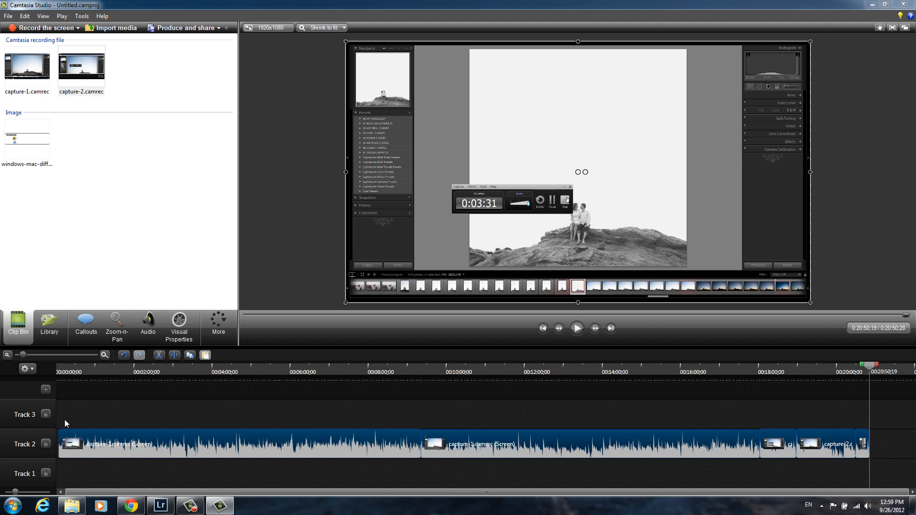
# - Move all the selected Track 2 clips together to leave an empty gap of about 23 seconds at the timeline start
pyautogui.click(66, 372)
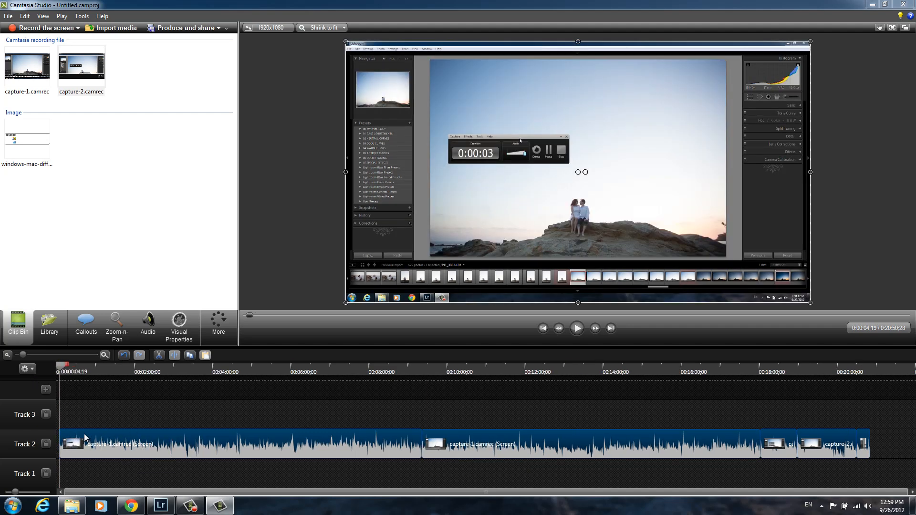
pyautogui.moveTo(82, 437); pyautogui.dragTo(67, 439)
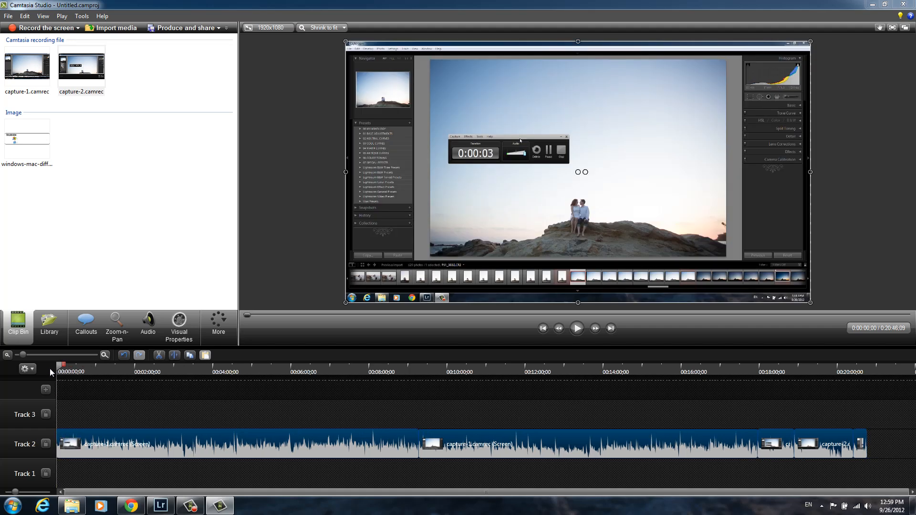
pyautogui.click(71, 372)
pyautogui.moveTo(83, 435); pyautogui.dragTo(103, 435)
pyautogui.moveTo(71, 367); pyautogui.dragTo(90, 368)
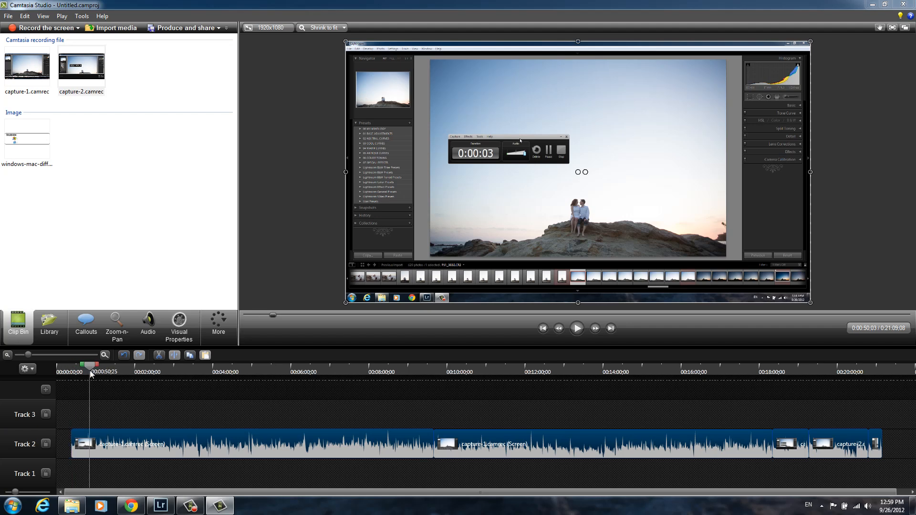
# - Switch to Windows Explorer and open the 01_Bumpers folder inside 00_ASSETS on the WIP (D:) drive
pyautogui.click(71, 506)
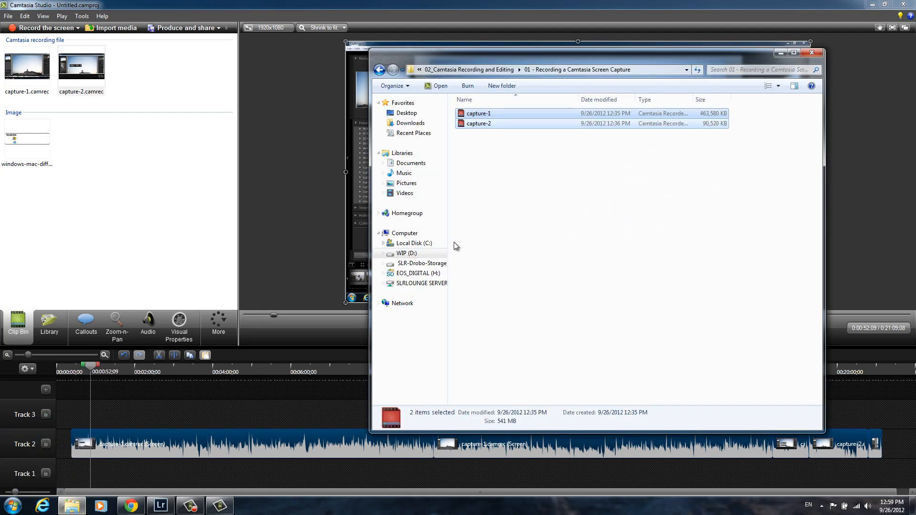
pyautogui.click(446, 252)
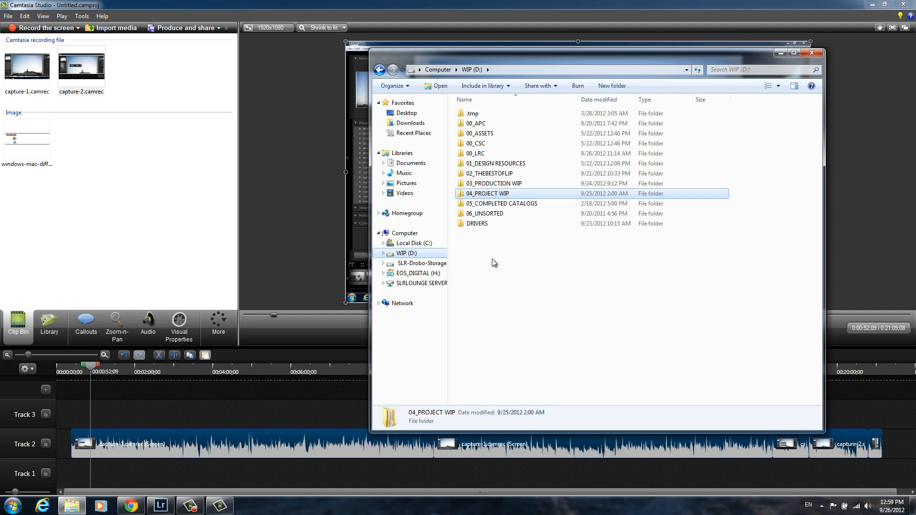
pyautogui.doubleClick(475, 135)
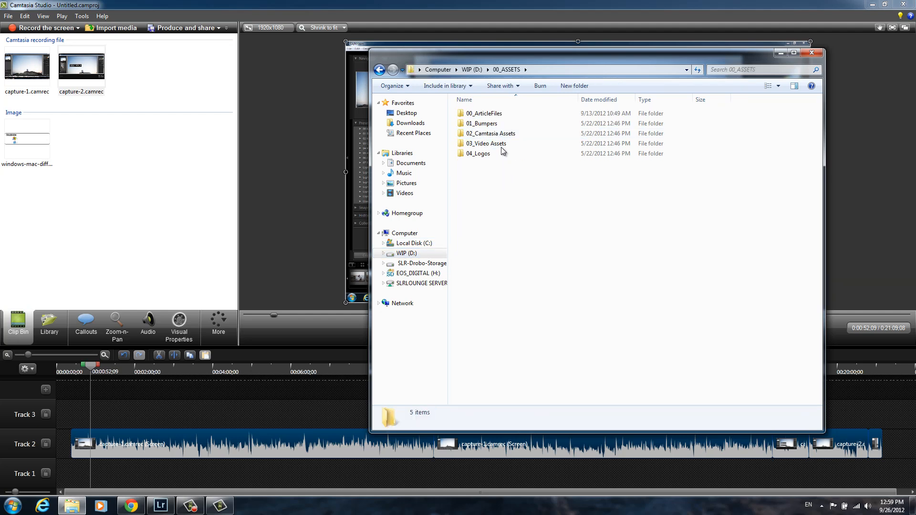
pyautogui.doubleClick(504, 125)
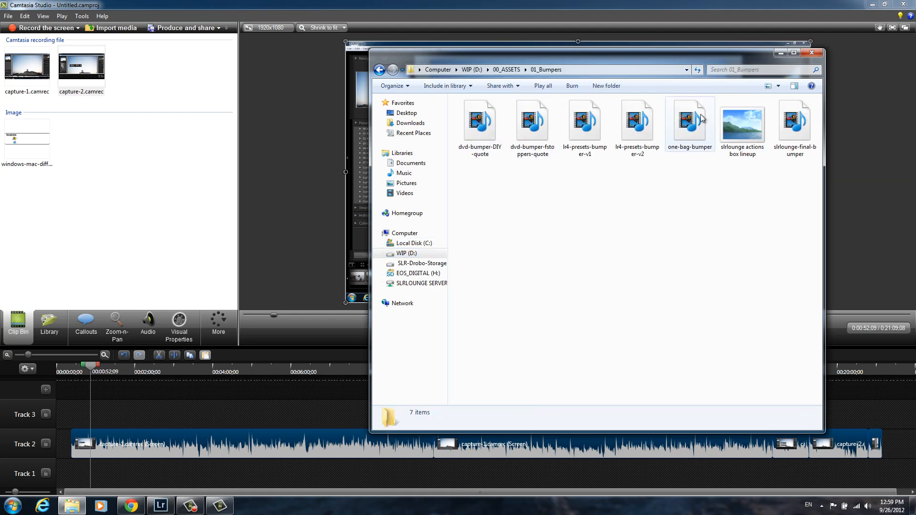
# - Import the dvd-bumper-fstoppers-quote video from the 01_Bumpers folder into the Clip Bin
pyautogui.click(700, 118)
pyautogui.click(670, 203)
pyautogui.click(615, 146)
pyautogui.click(622, 222)
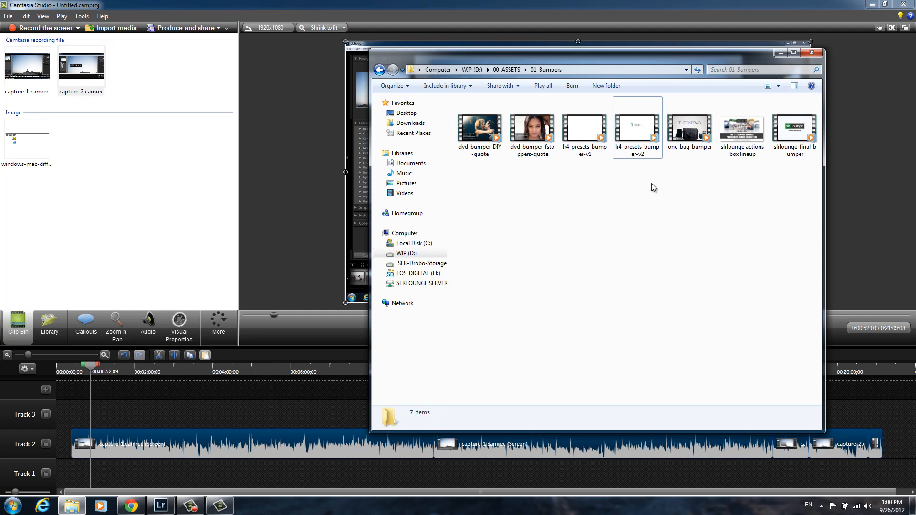
pyautogui.click(529, 147)
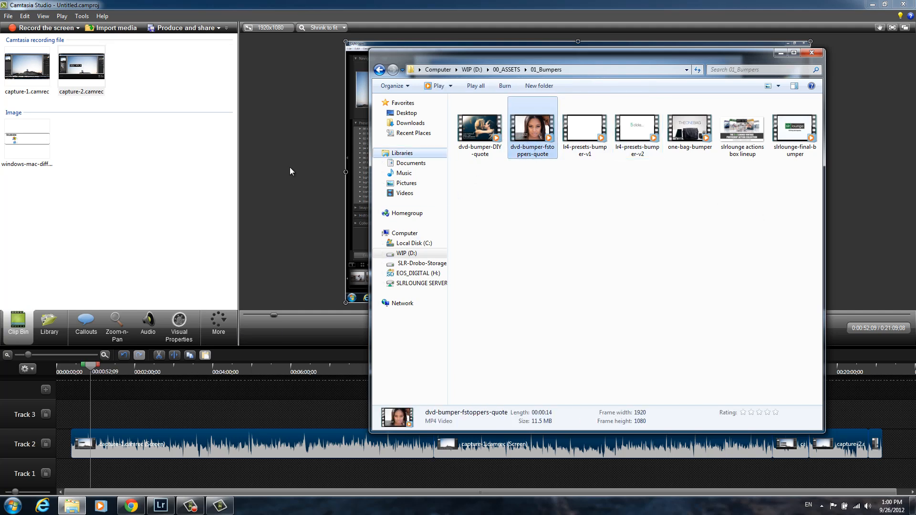
pyautogui.moveTo(290, 170); pyautogui.dragTo(101, 182)
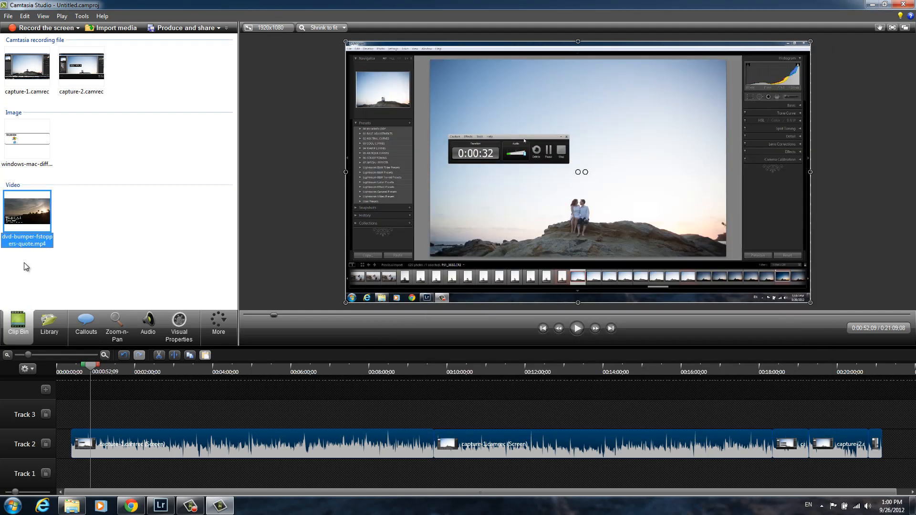
# - Place the fstoppers-quote bumper at the start of Track 2 and move all the recording clips together up against its end
pyautogui.moveTo(38, 236)
pyautogui.mouseDown()
pyautogui.moveTo(62, 419)
pyautogui.moveTo(87, 419)
pyautogui.moveTo(62, 405)
pyautogui.moveTo(59, 440)
pyautogui.mouseUp()
pyautogui.click(115, 413)
pyautogui.hotkey('ctrl', 'a')
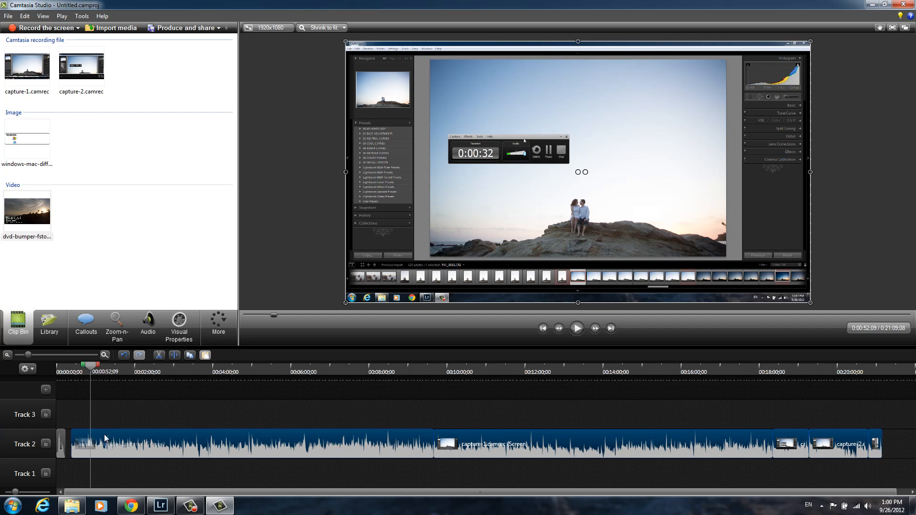
pyautogui.moveTo(102, 437); pyautogui.dragTo(101, 439)
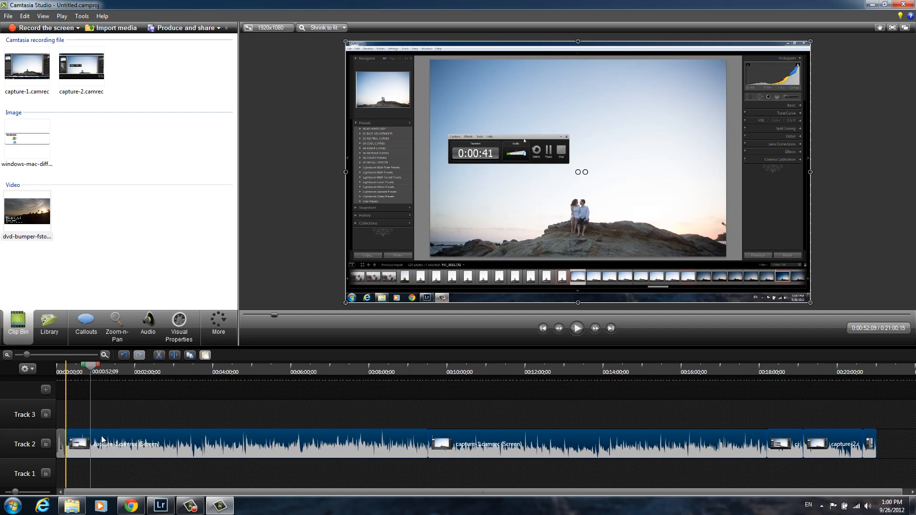
# - Play the timeline from the beginning to check the bumper and its transition into the first capture-1 clip
pyautogui.click(55, 372)
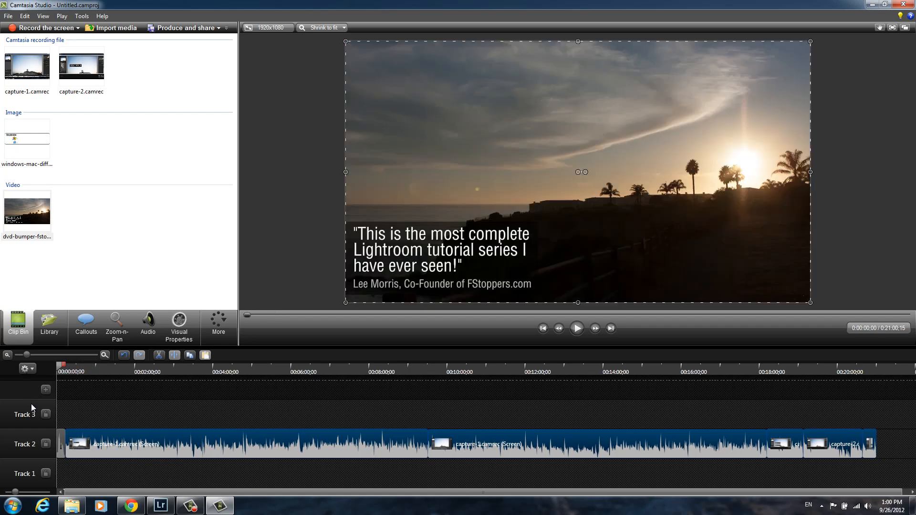
pyautogui.press('space')
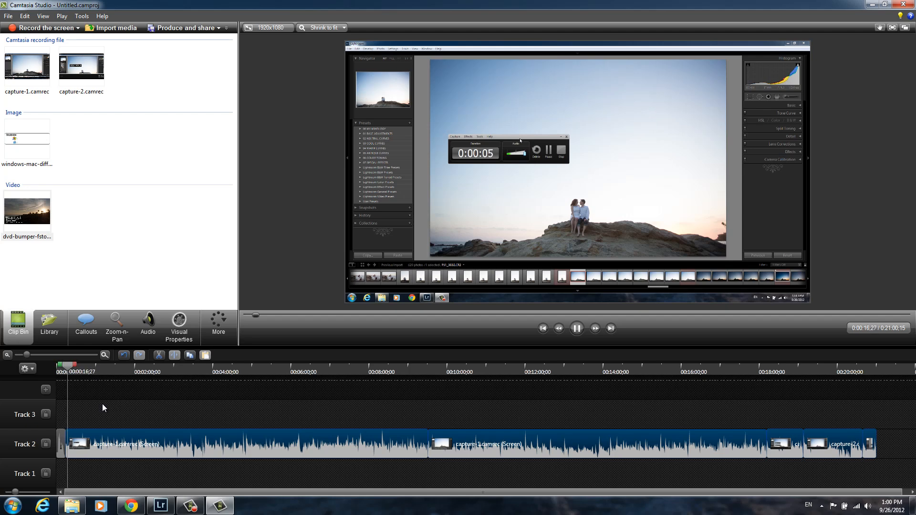
pyautogui.press('space')
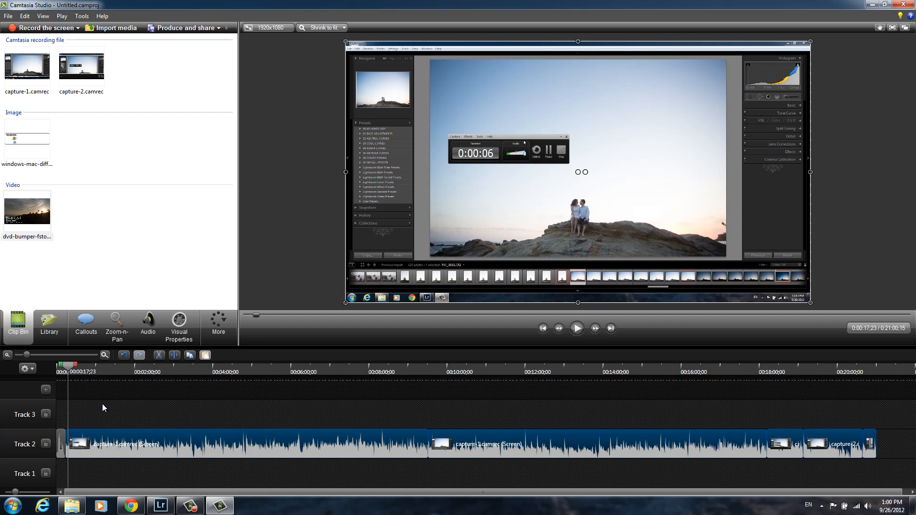
pyautogui.click(103, 403)
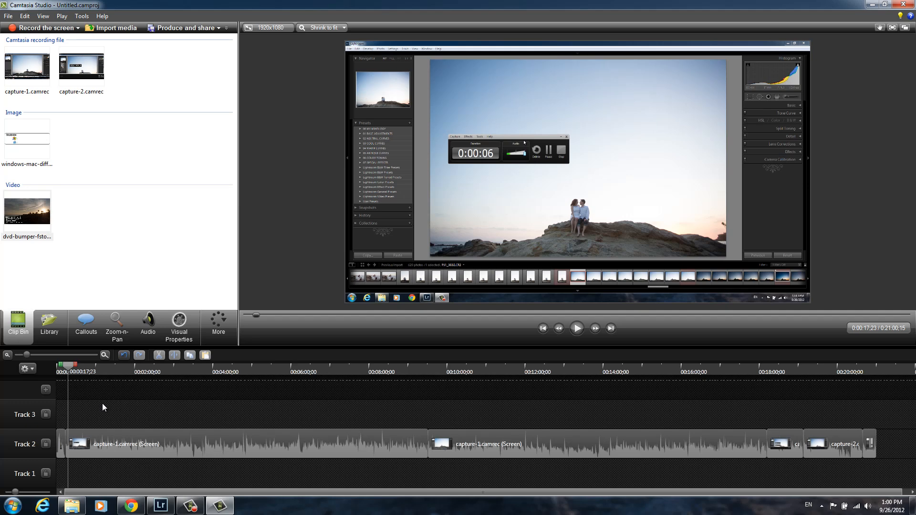
# - Start saving the project and browse on WIP (D:) to 04_PROJECT WIP, AUTHOR TRAINING, 02_Camtasia Recording and Editing
pyautogui.hotkey('ctrl', 's')
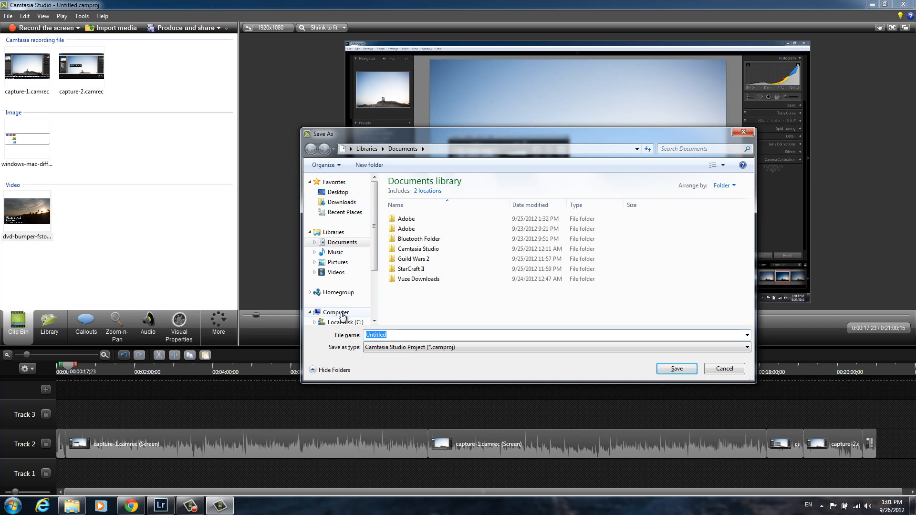
pyautogui.click(336, 311)
pyautogui.doubleClick(569, 210)
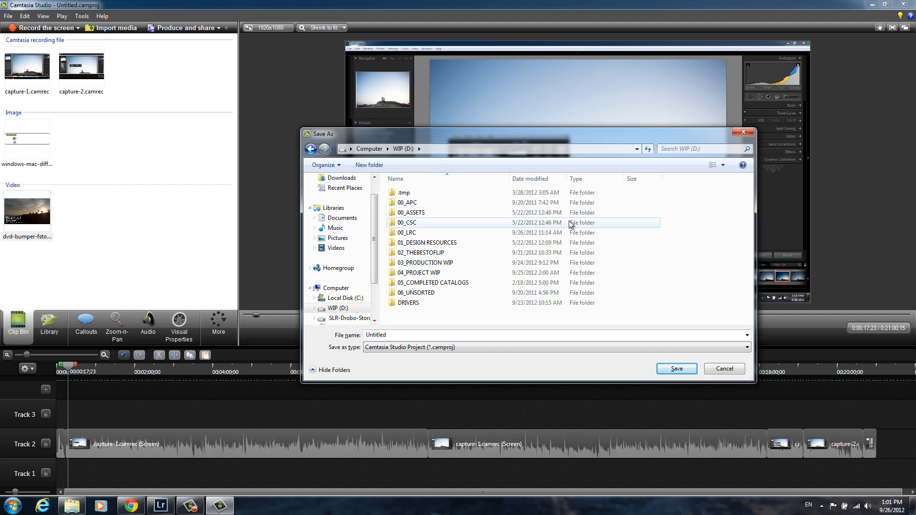
pyautogui.doubleClick(467, 274)
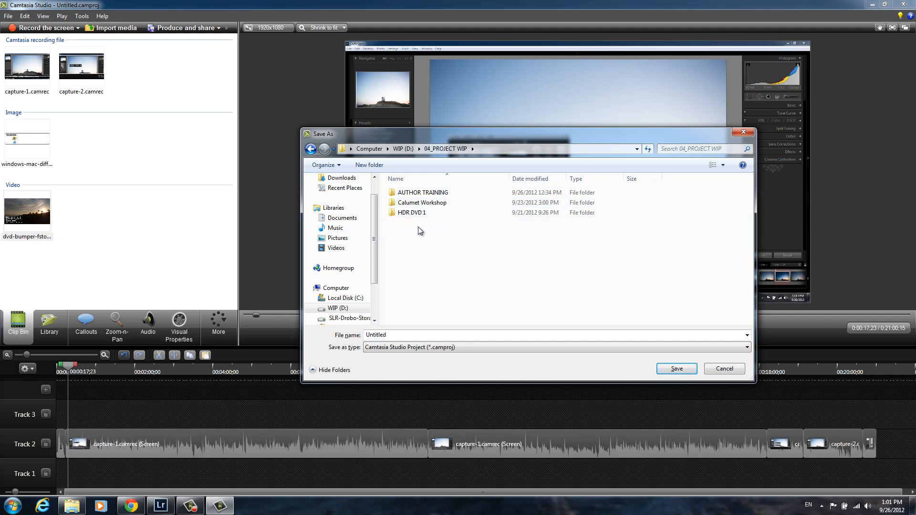
pyautogui.doubleClick(428, 196)
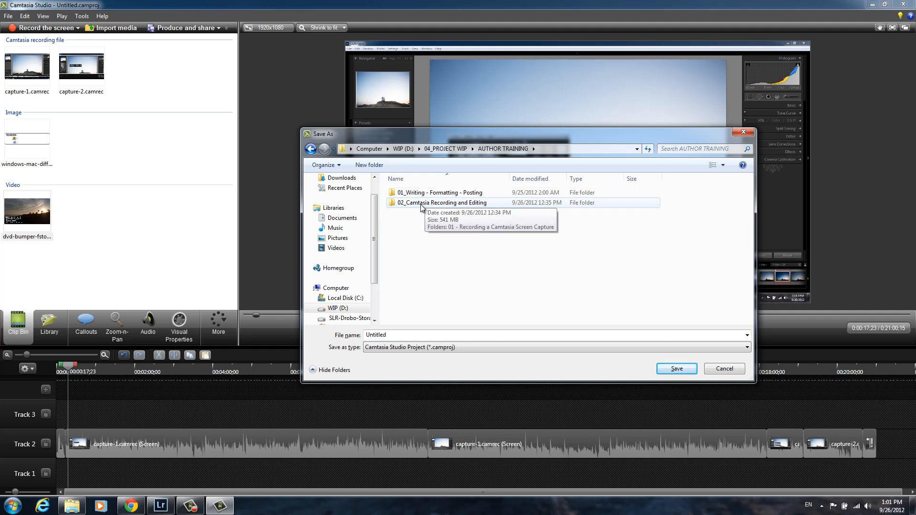
pyautogui.doubleClick(422, 203)
pyautogui.doubleClick(434, 196)
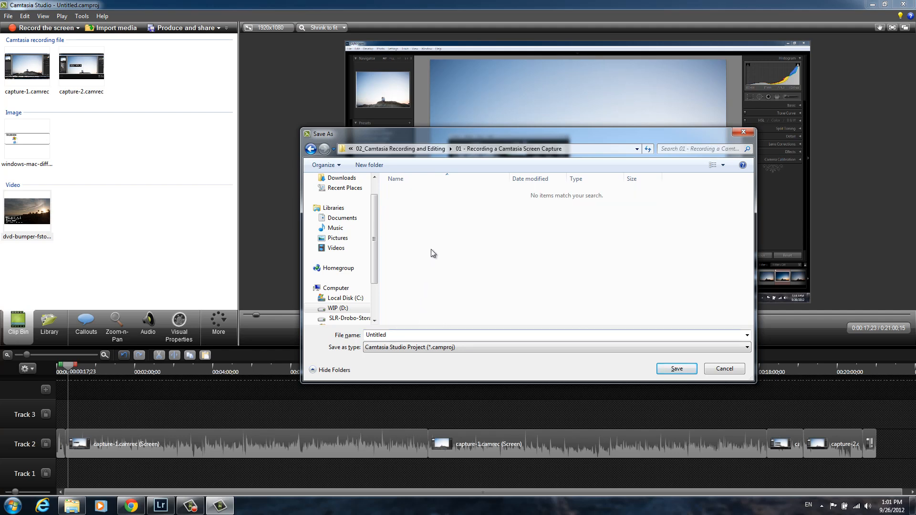
pyautogui.press('BackSpace')
# - Create a folder named "02 - Editing a Camtasia Screen Capture" inside 02_Camtasia Recording and Editing
pyautogui.rightClick(418, 220)
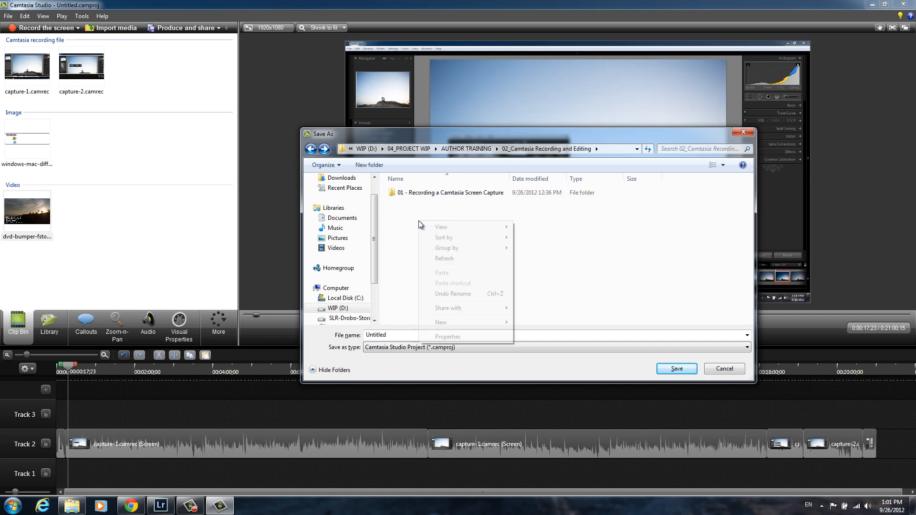
pyautogui.press('w')
pyautogui.press('f')
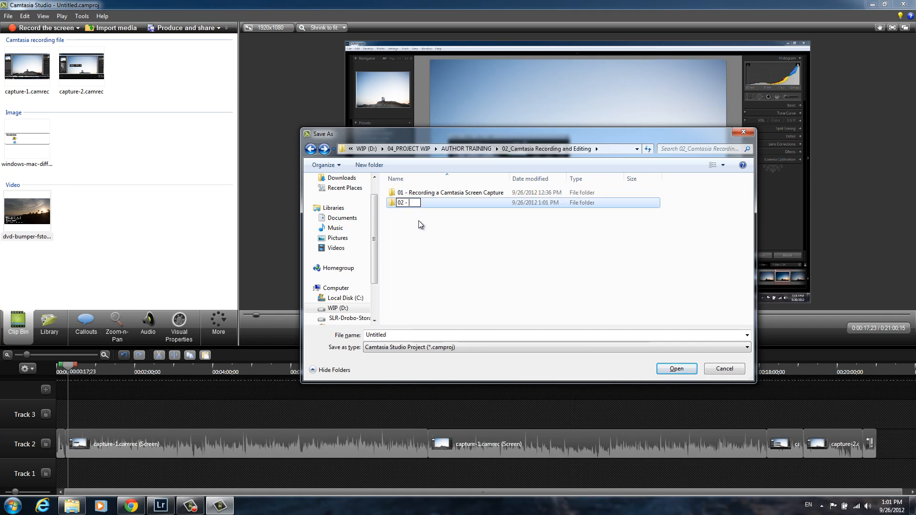
pyautogui.write('02 - Editing a Camta')
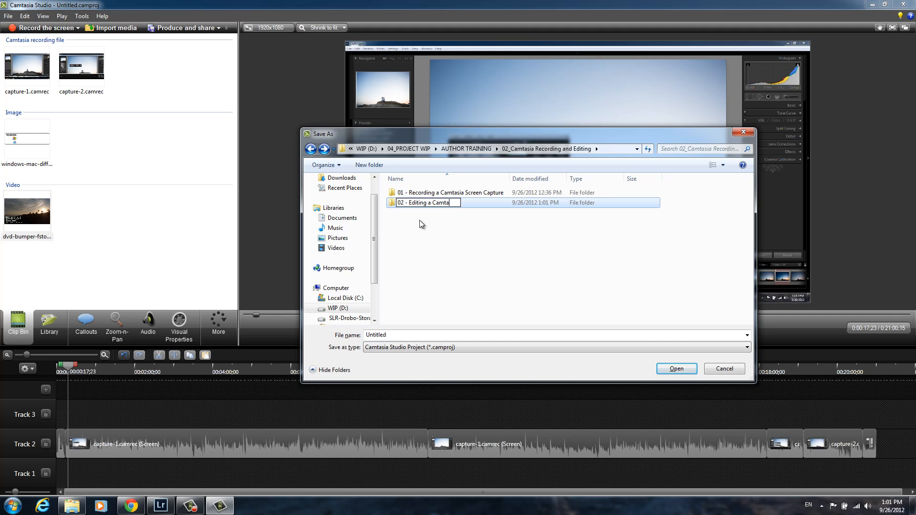
pyautogui.write('sia Screen Capture')
pyautogui.press('Return')
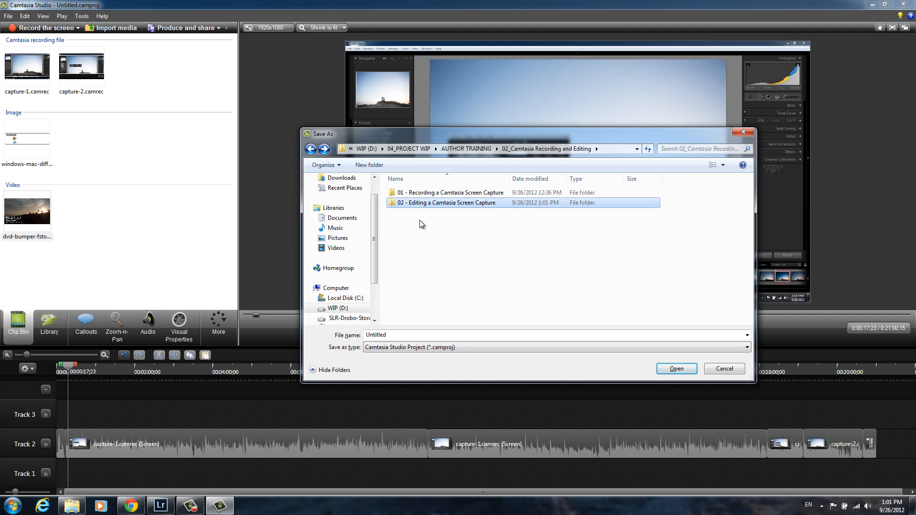
# - Save the project as "camtasia project file" in the 02 - Editing a Camtasia Screen Capture folder
pyautogui.press('Return')
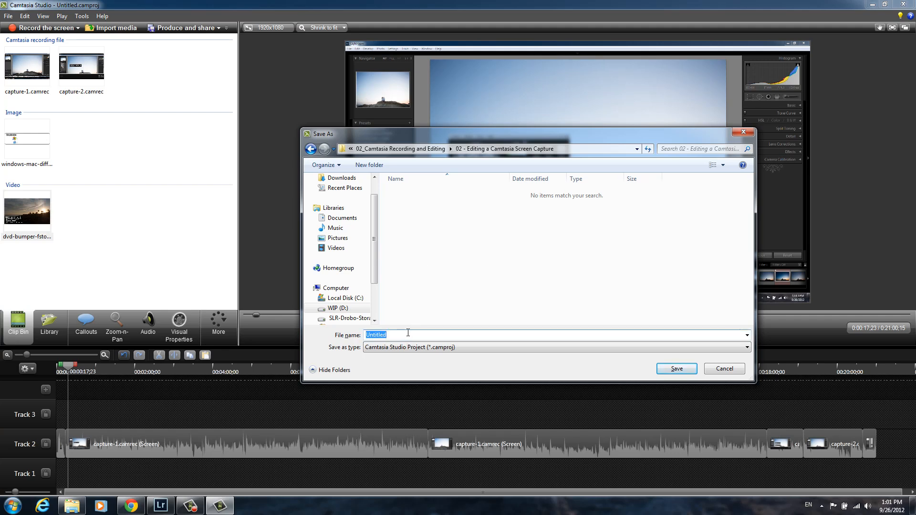
pyautogui.write('camtasia project file')
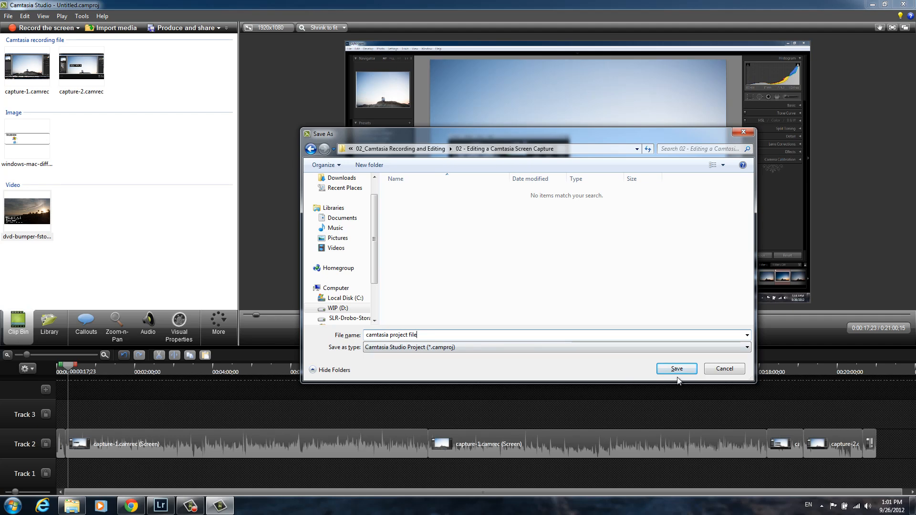
pyautogui.click(678, 370)
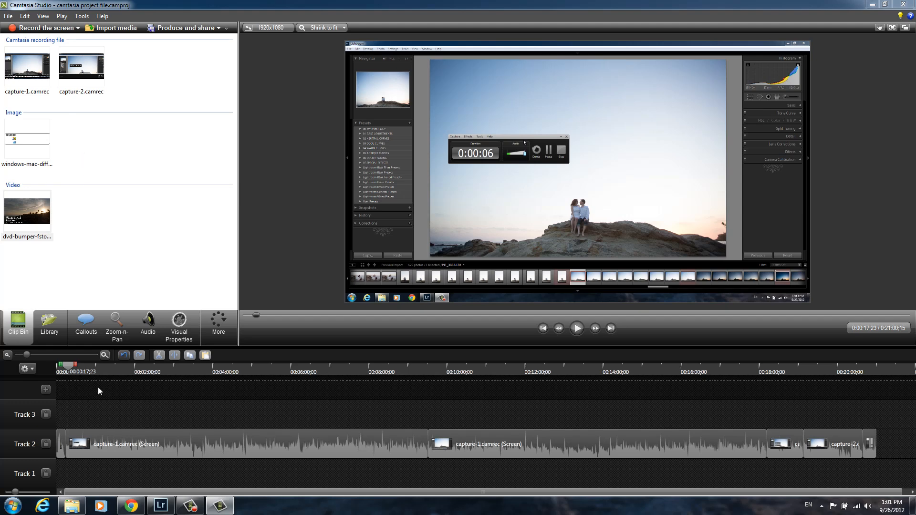
# - Switch to the Camtasia Recorder window
pyautogui.click(189, 506)
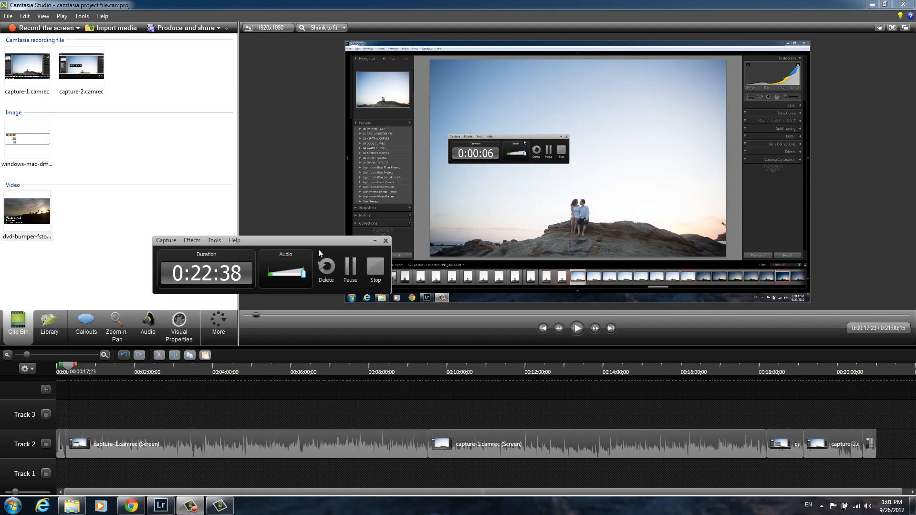